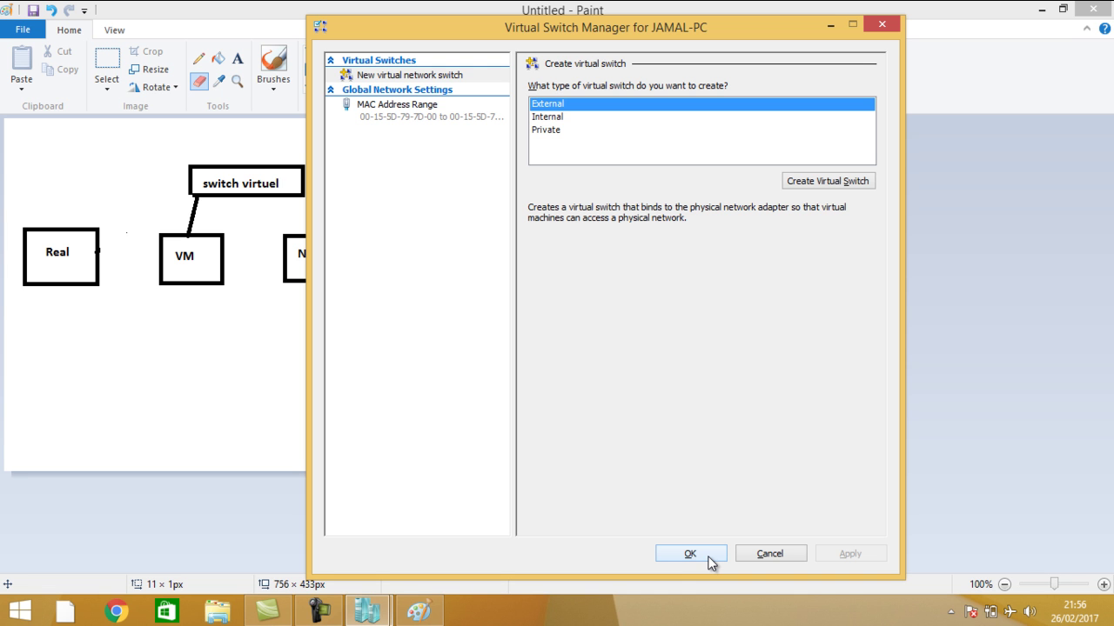
# Close the Virtual Switch Manager without creating a switch and close the Untitled Paint drawing without saving it
pyautogui.click(709, 554)
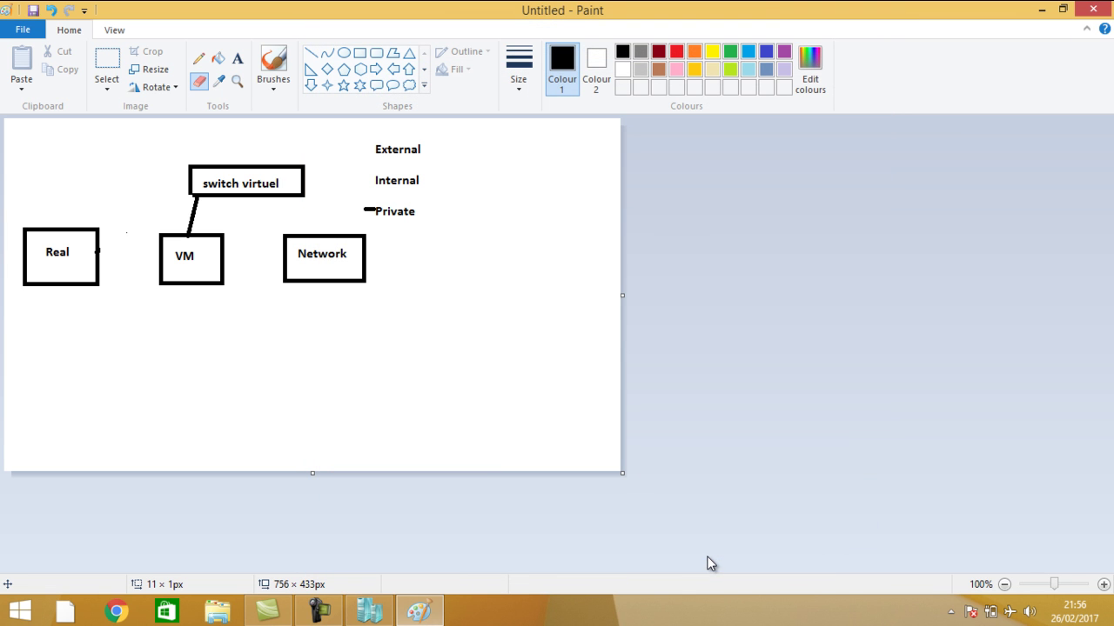
pyautogui.click(1092, 8)
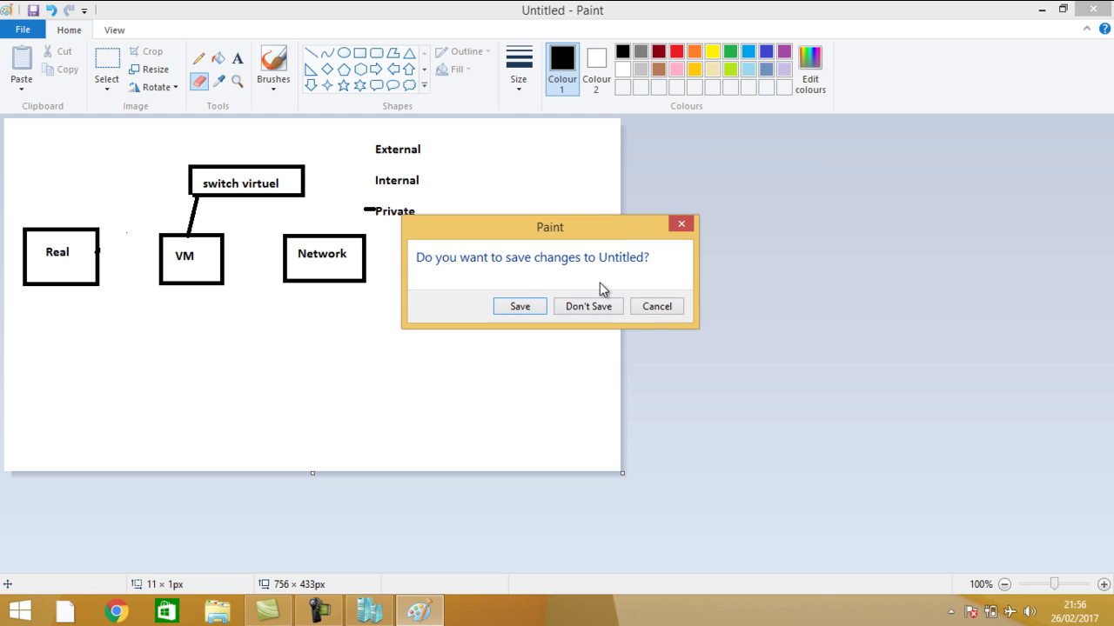
pyautogui.click(598, 310)
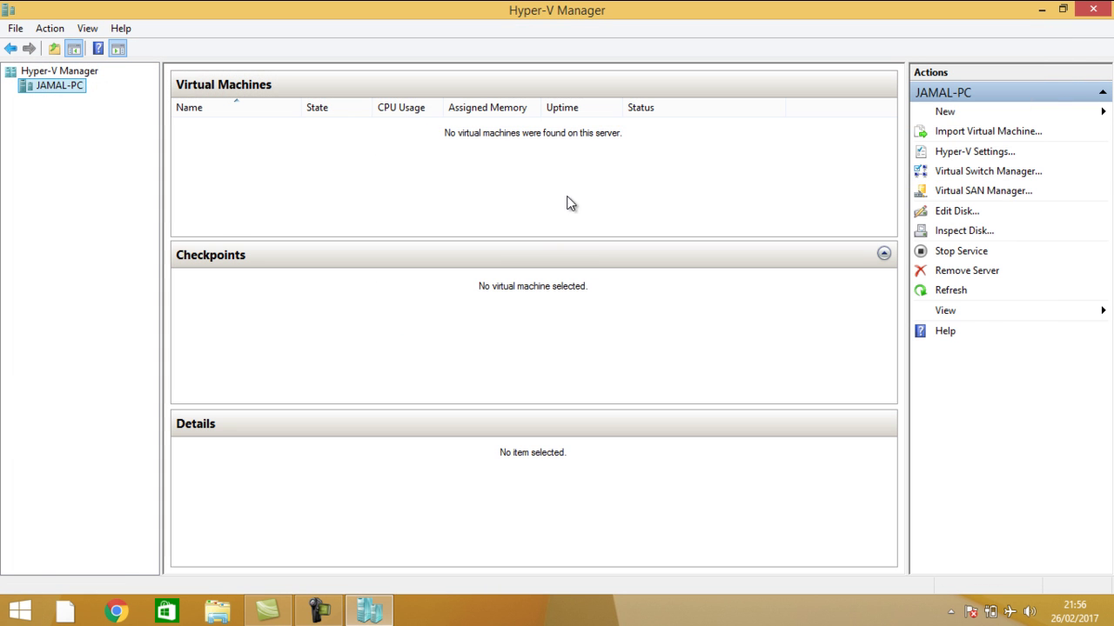
# Create a new virtual switch of type External for the Hyper-V host
pyautogui.click(946, 155)
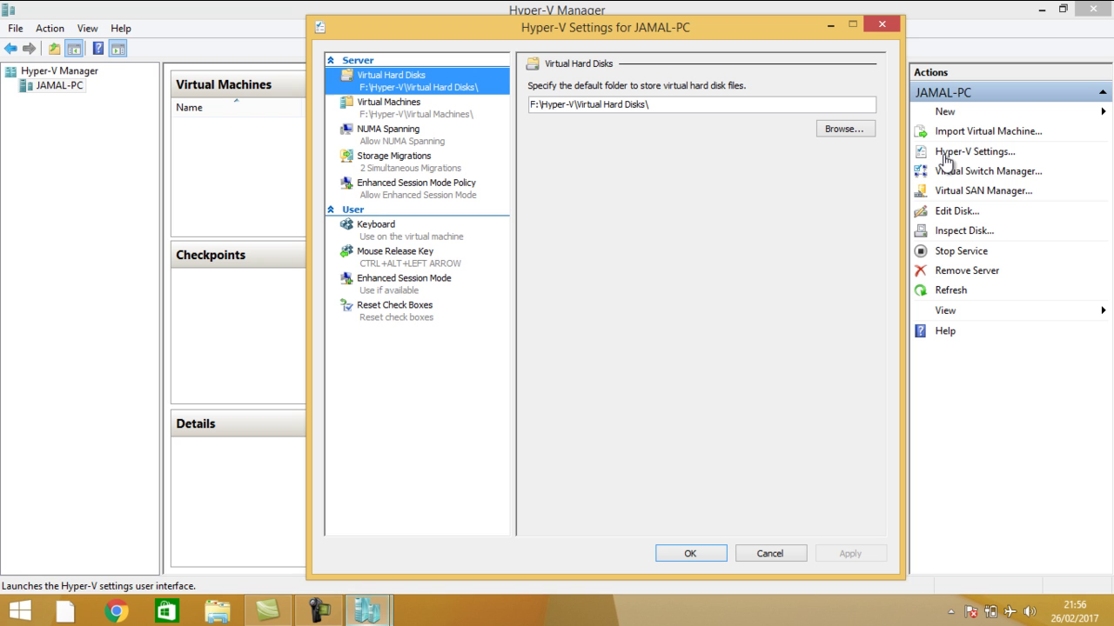
pyautogui.click(780, 554)
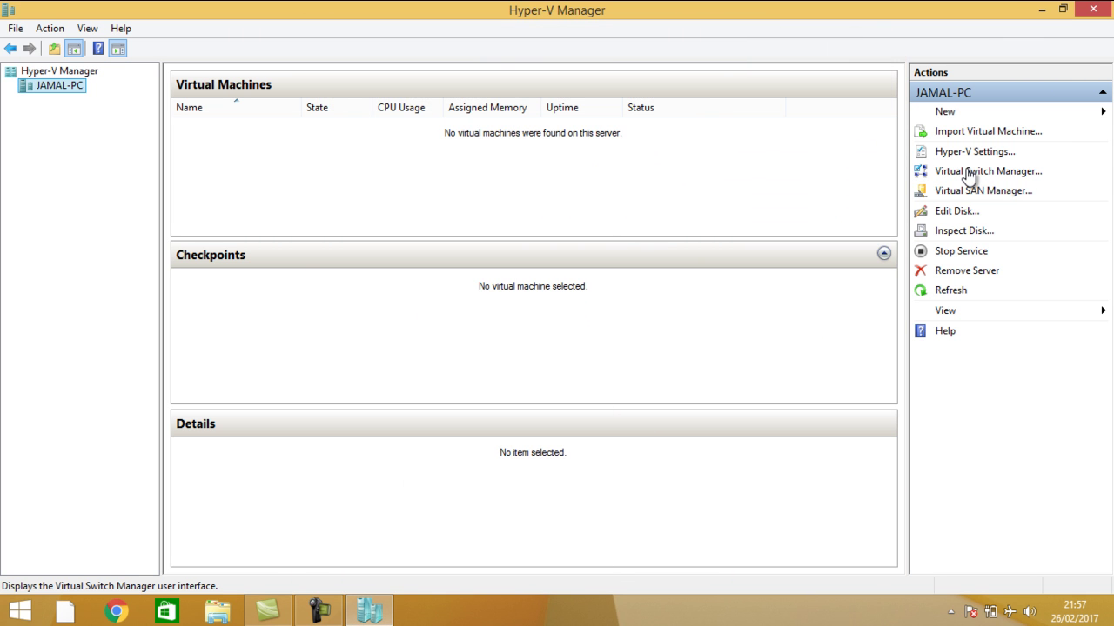
pyautogui.click(969, 172)
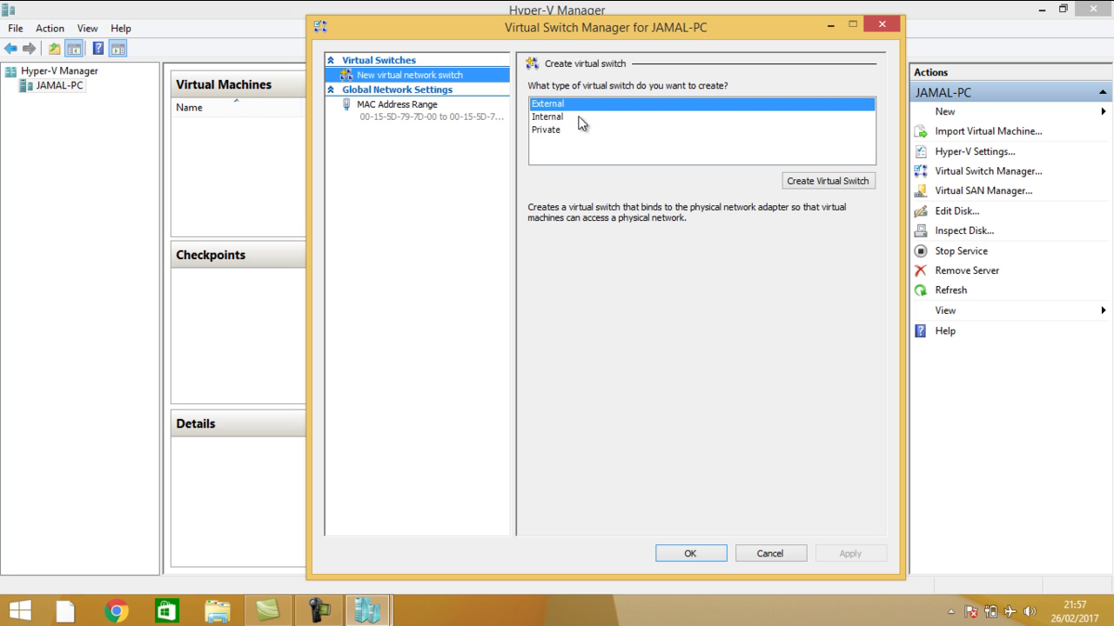
pyautogui.click(829, 185)
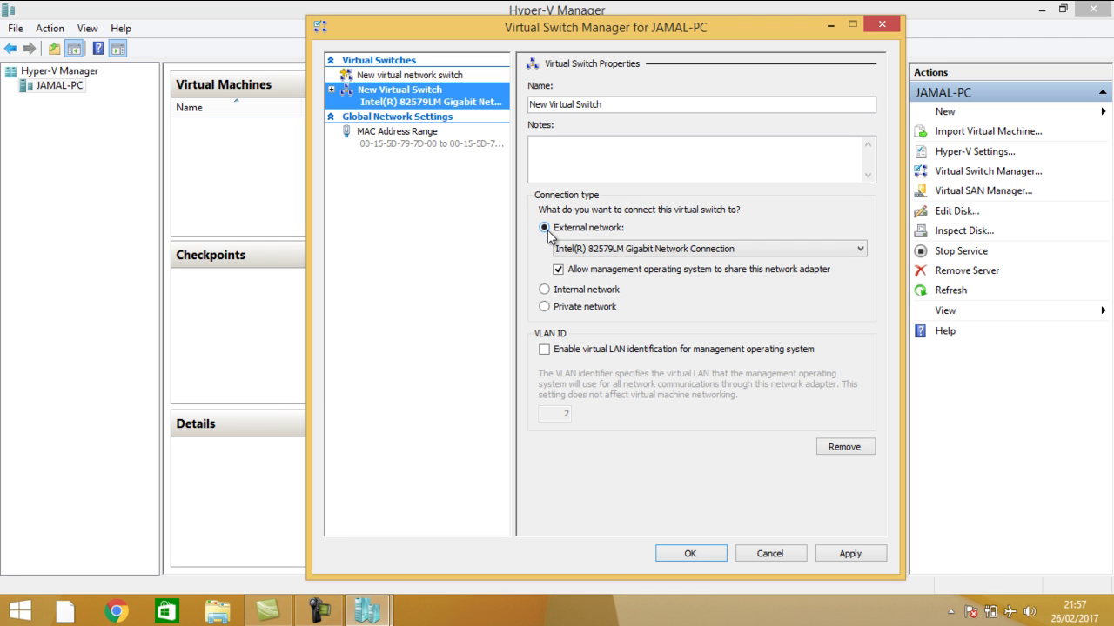
# Name the new virtual switch VS EXTERNAL and apply the networking changes
pyautogui.moveTo(609, 104); pyautogui.dragTo(483, 104)
pyautogui.write('V')
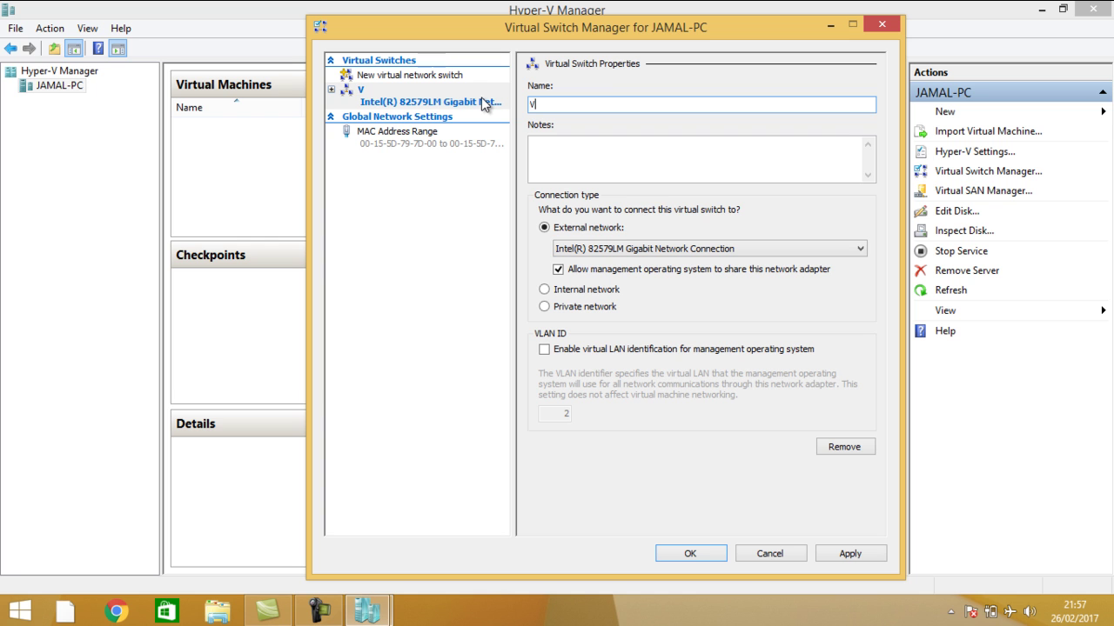
pyautogui.write('S EXT')
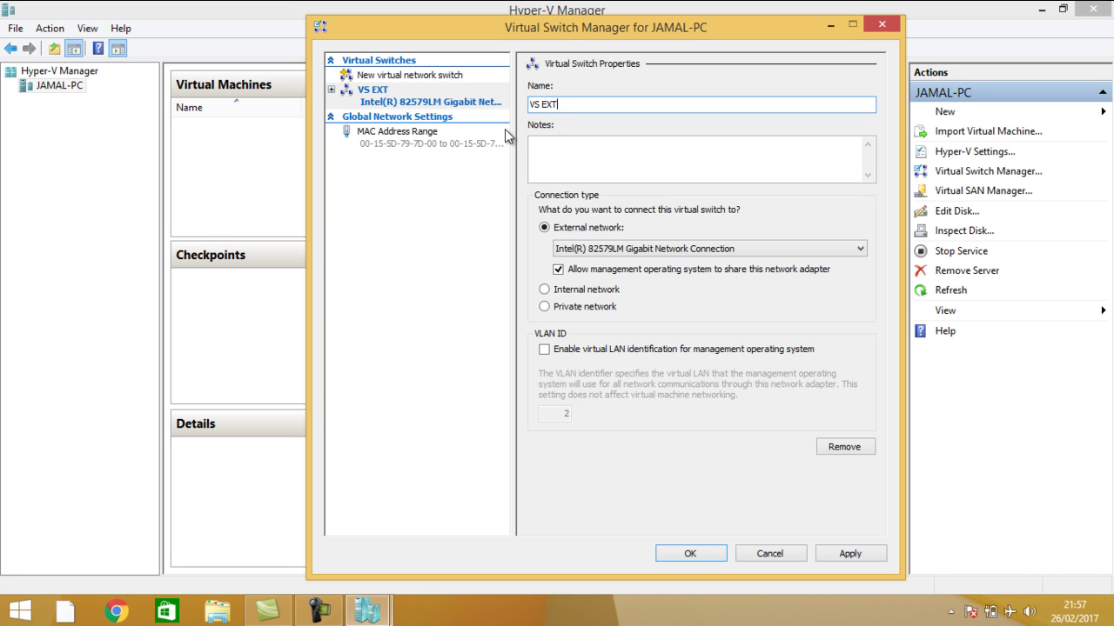
pyautogui.write('ERNAL')
pyautogui.click(690, 554)
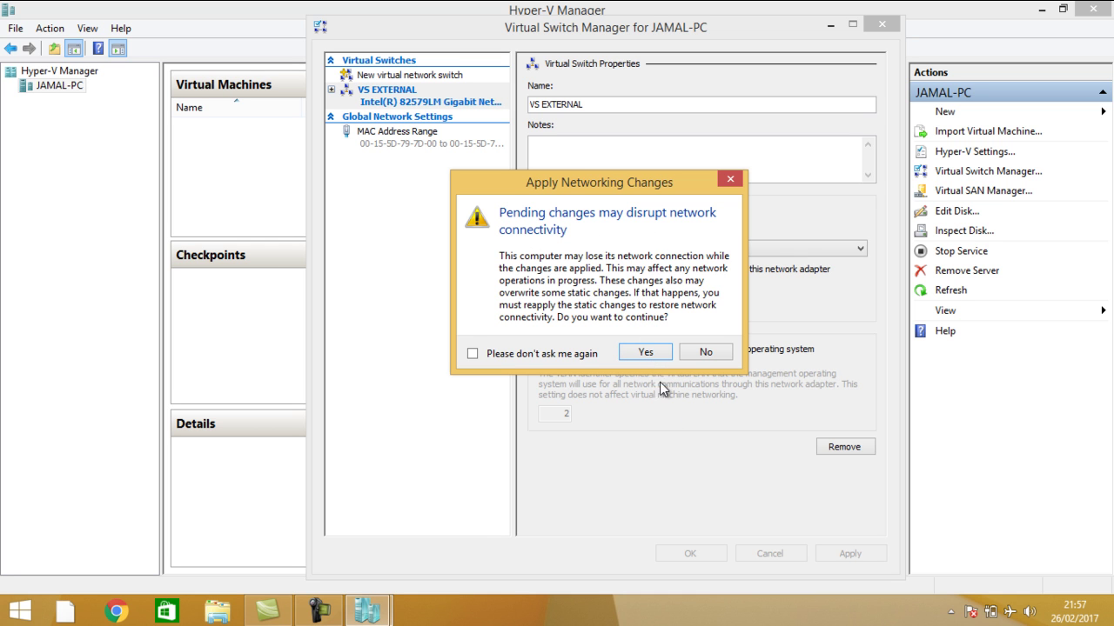
pyautogui.click(644, 353)
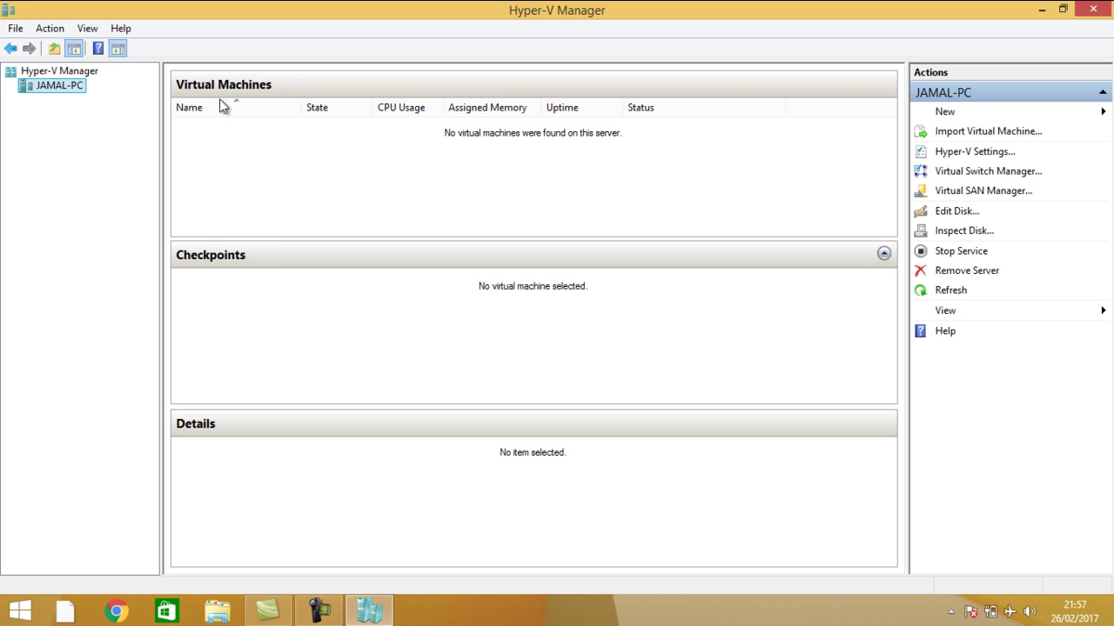
# Start a new virtual machine on the host and name it WIN 2012 SRV, keeping the default storage location
pyautogui.rightClick(69, 88)
pyautogui.moveTo(92, 99)
pyautogui.click(266, 99)
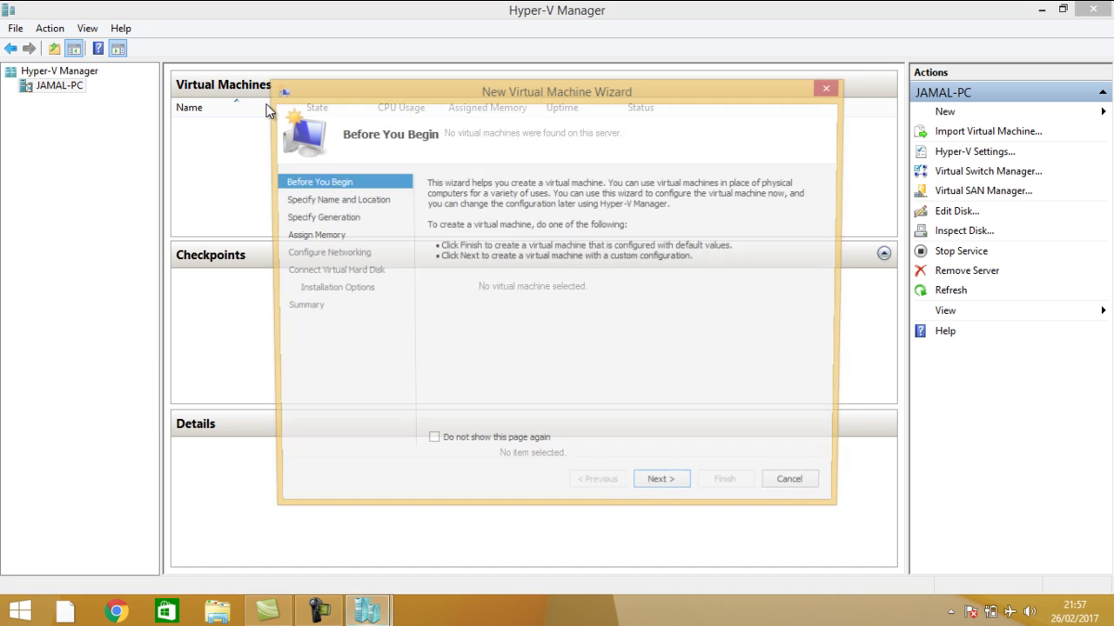
pyautogui.click(662, 489)
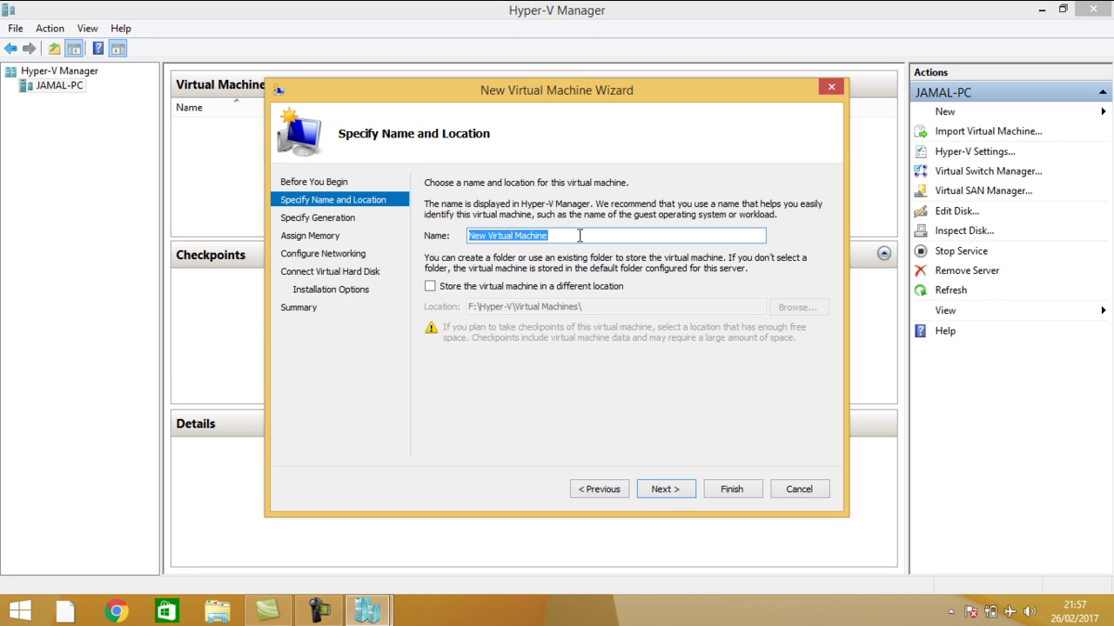
pyautogui.write('WIN')
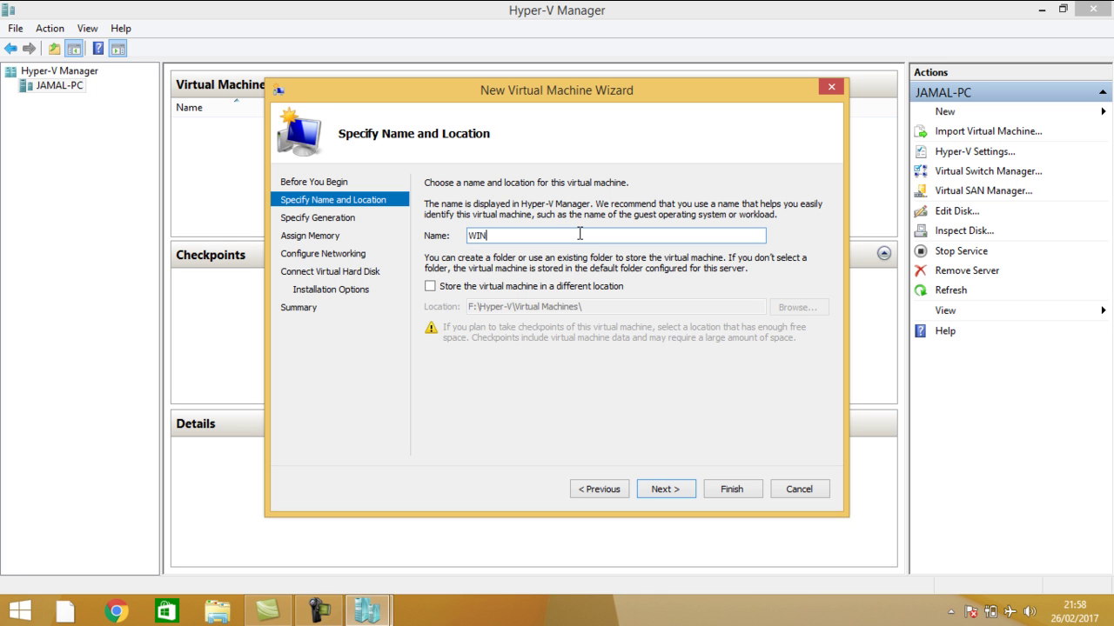
pyautogui.write('2012 SRB')
pyautogui.press('BackSpace')
pyautogui.write('V')
pyautogui.click(488, 237)
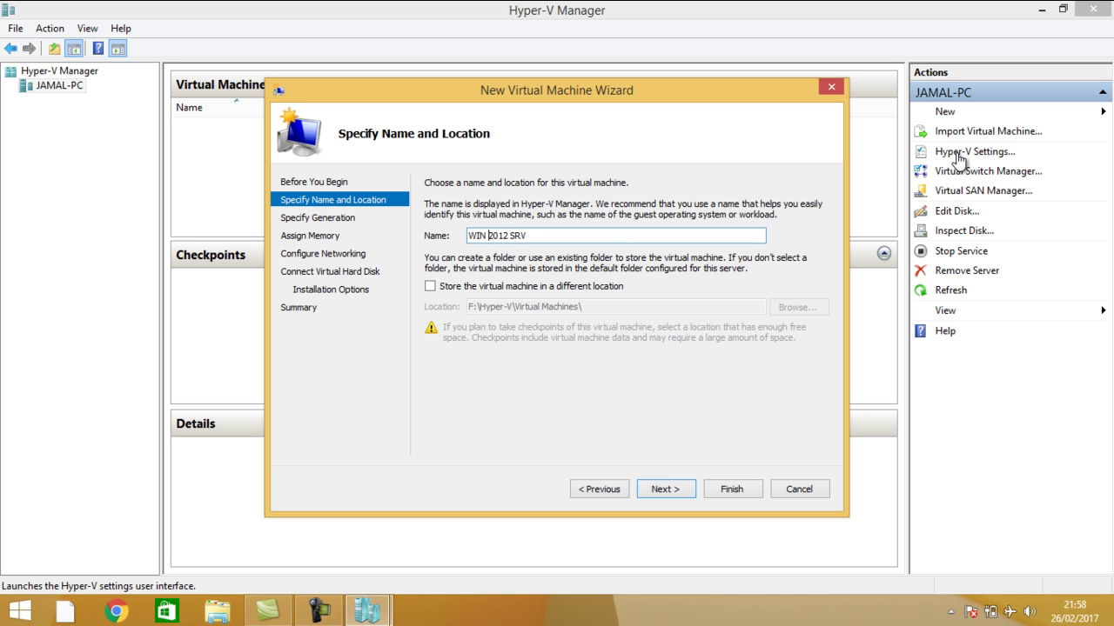
pyautogui.click(469, 289)
pyautogui.click(471, 292)
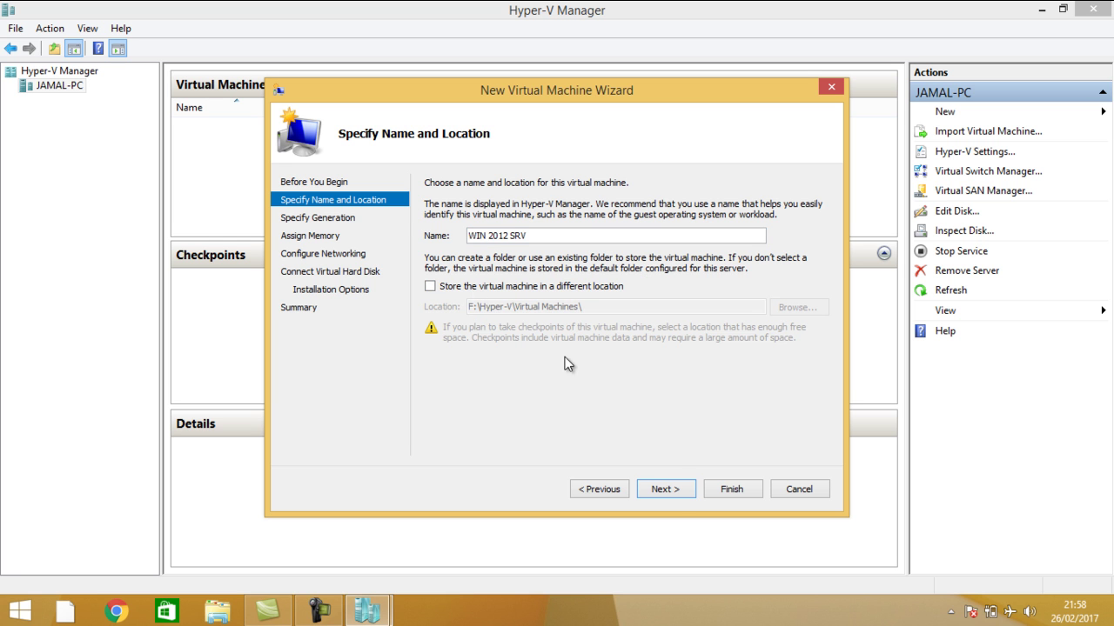
pyautogui.click(671, 489)
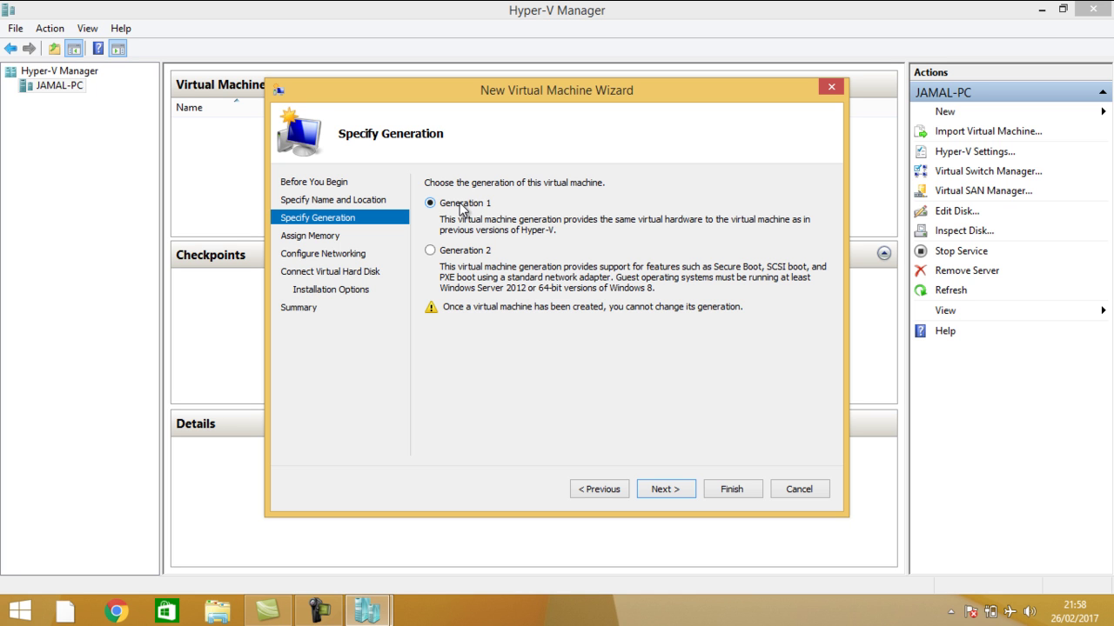
# Make the virtual machine Generation 2 and assign 1024 MB of startup memory with Dynamic Memory enabled
pyautogui.click(458, 257)
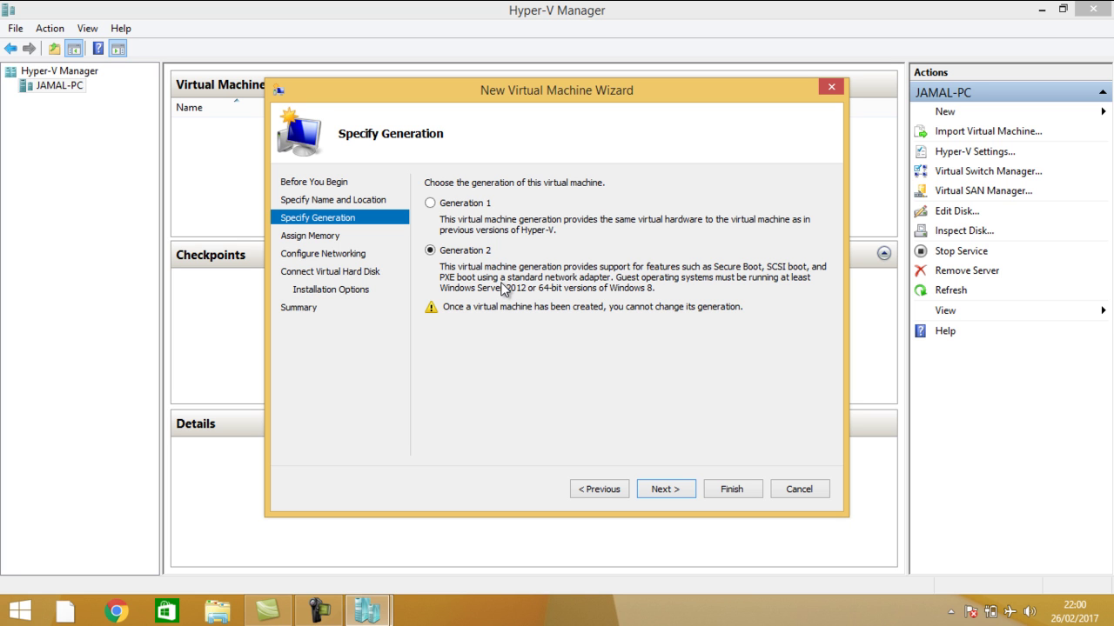
pyautogui.click(665, 489)
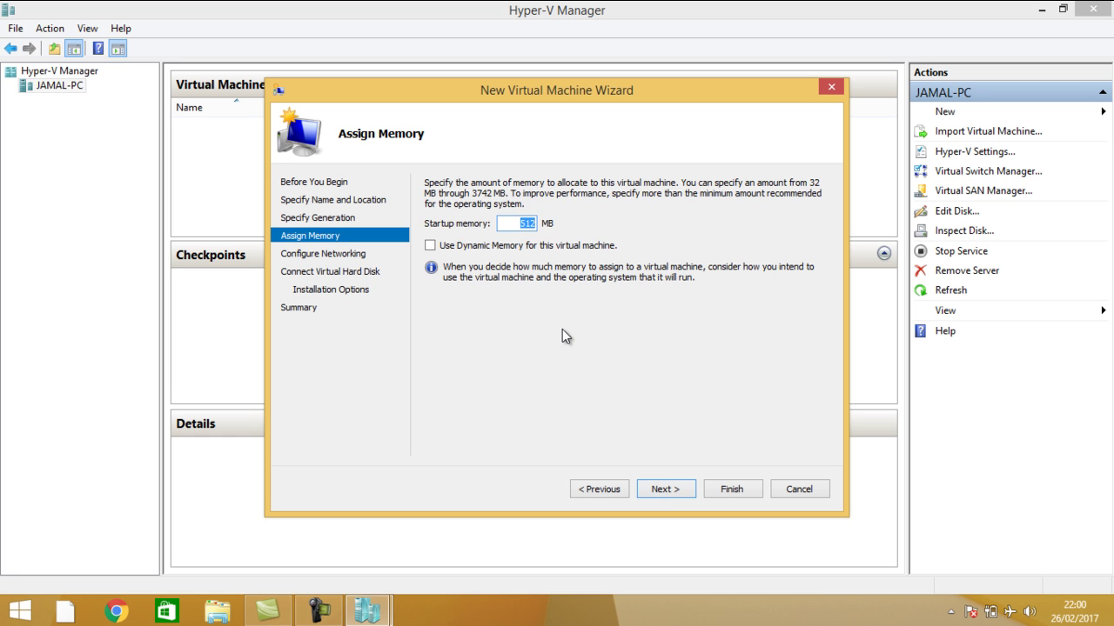
pyautogui.write('1024')
pyautogui.click(483, 247)
pyautogui.click(484, 247)
pyautogui.click(483, 247)
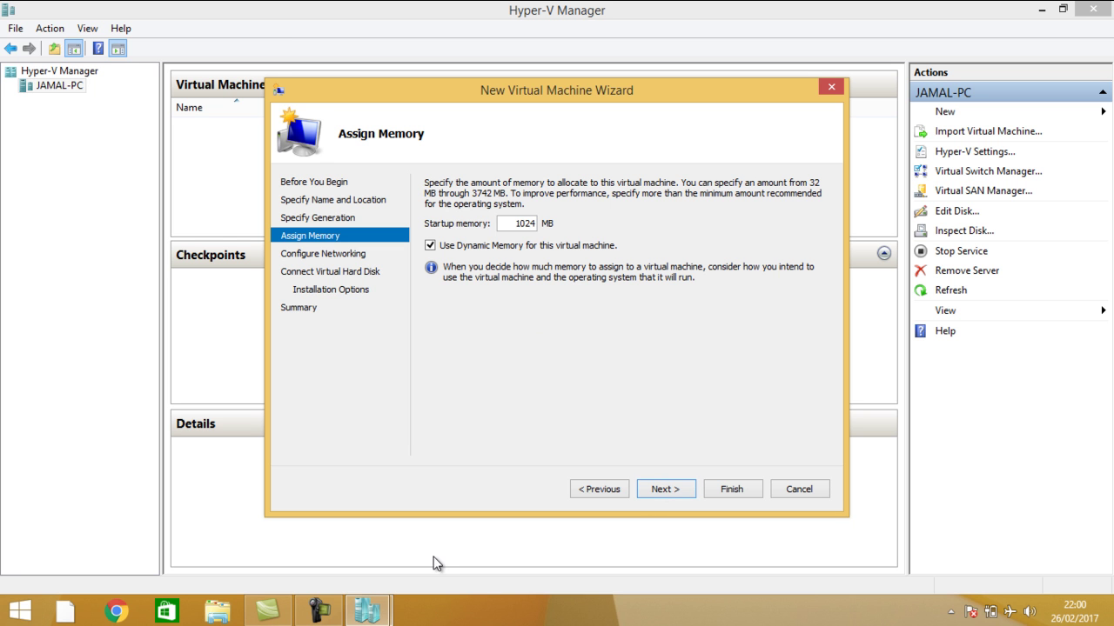
# Open Paint and start a text box in the upper part of the blank canvas
pyautogui.press('super')
pyautogui.write('paint')
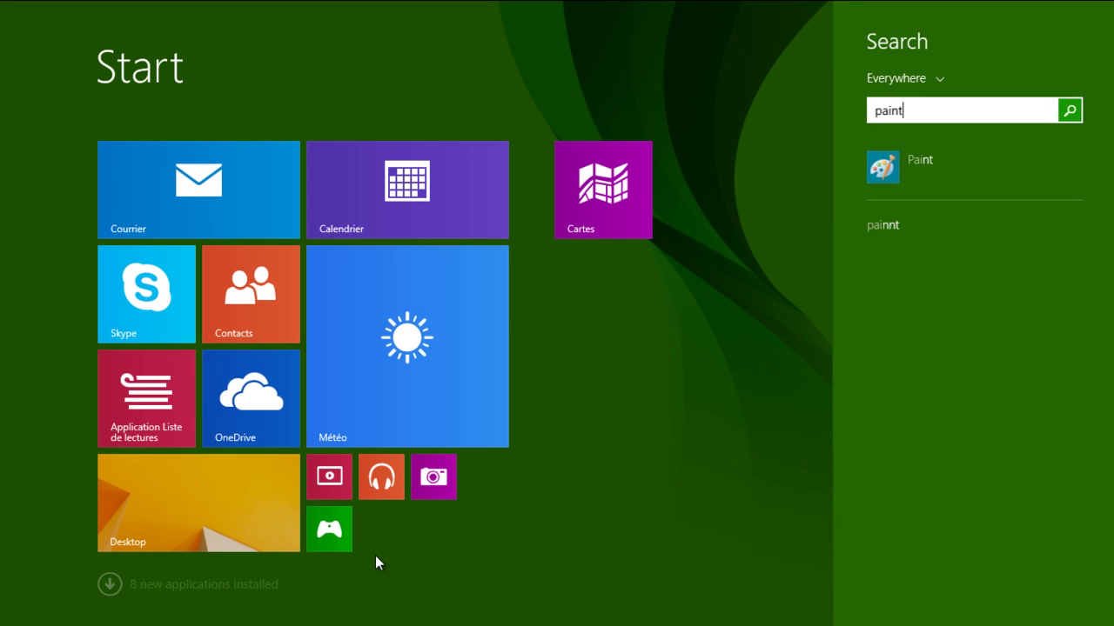
pyautogui.press('Return')
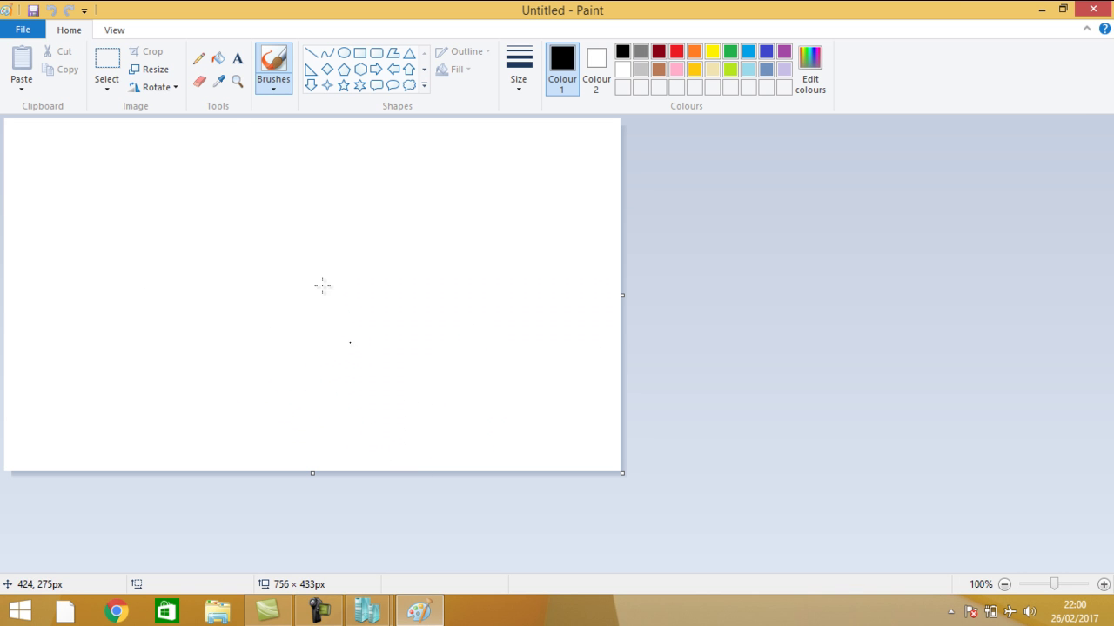
pyautogui.click(237, 58)
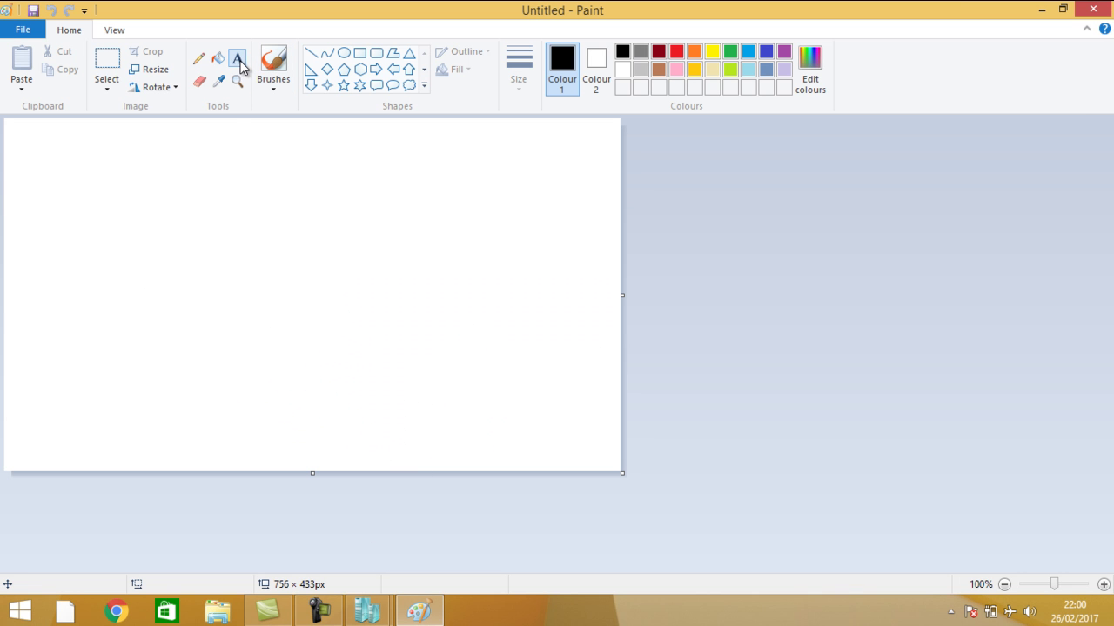
pyautogui.click(149, 175)
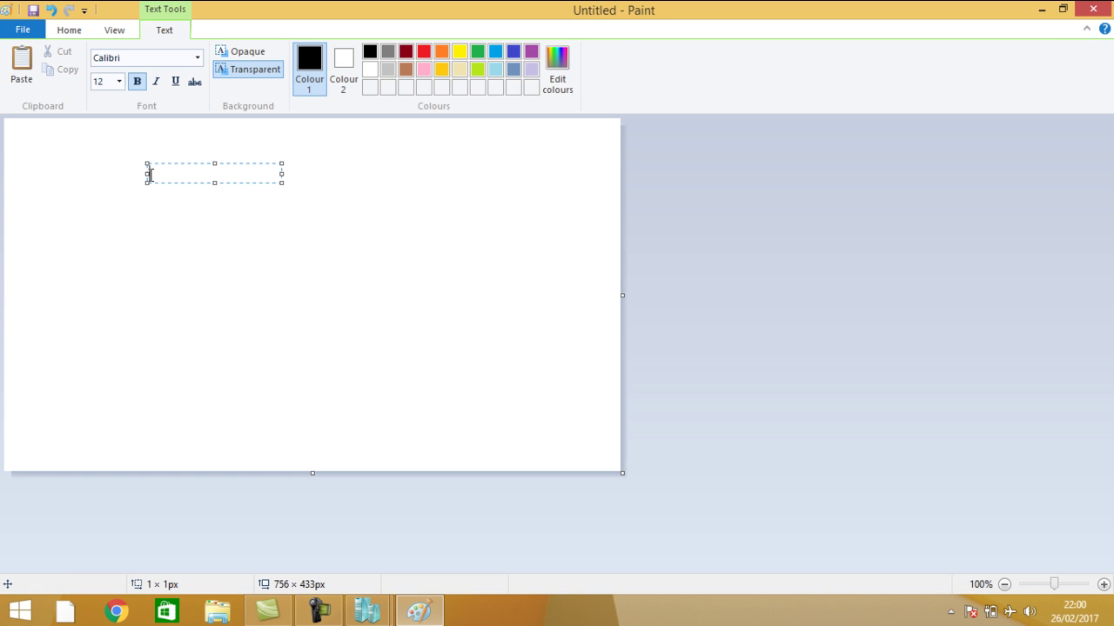
# Write "8 GO HDD Virtuel = 1GO" in the text box and enlarge the box to about 380 × 53 px
pyautogui.write('3 GO HDD Virtu')
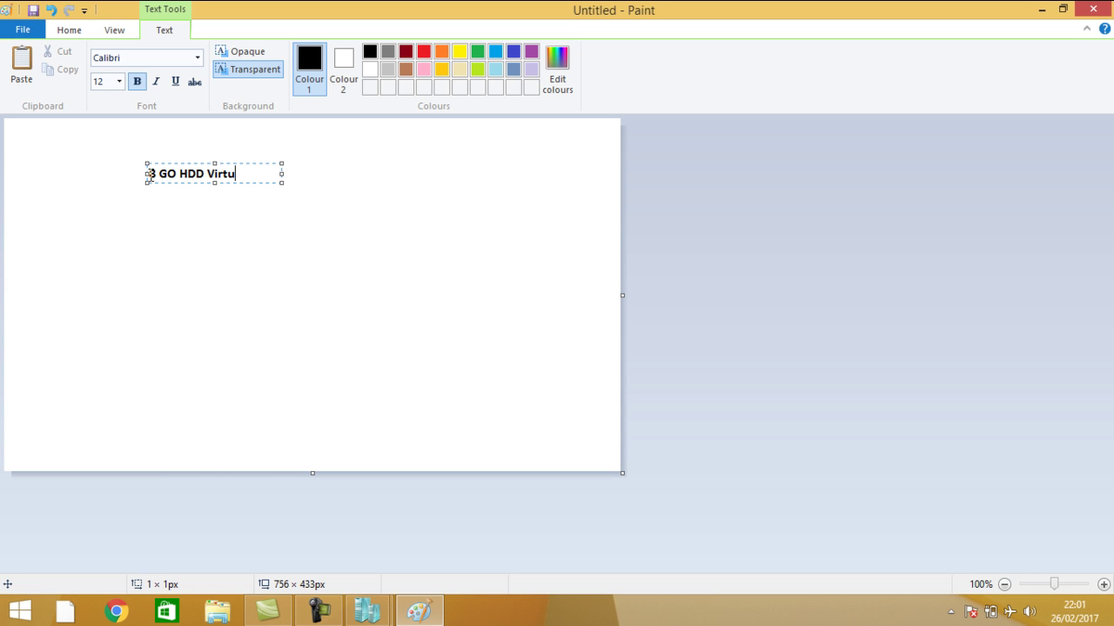
pyautogui.write('el = 1GO')
pyautogui.press('BackSpace')
pyautogui.press('BackSpace')
pyautogui.write('O')
pyautogui.moveTo(284, 185); pyautogui.dragTo(453, 239)
# Complete the note with "HDD Machine Real" so the line reads "8 GO HDD Virtuel = 1GO HDD Machine Real"
pyautogui.write('H')
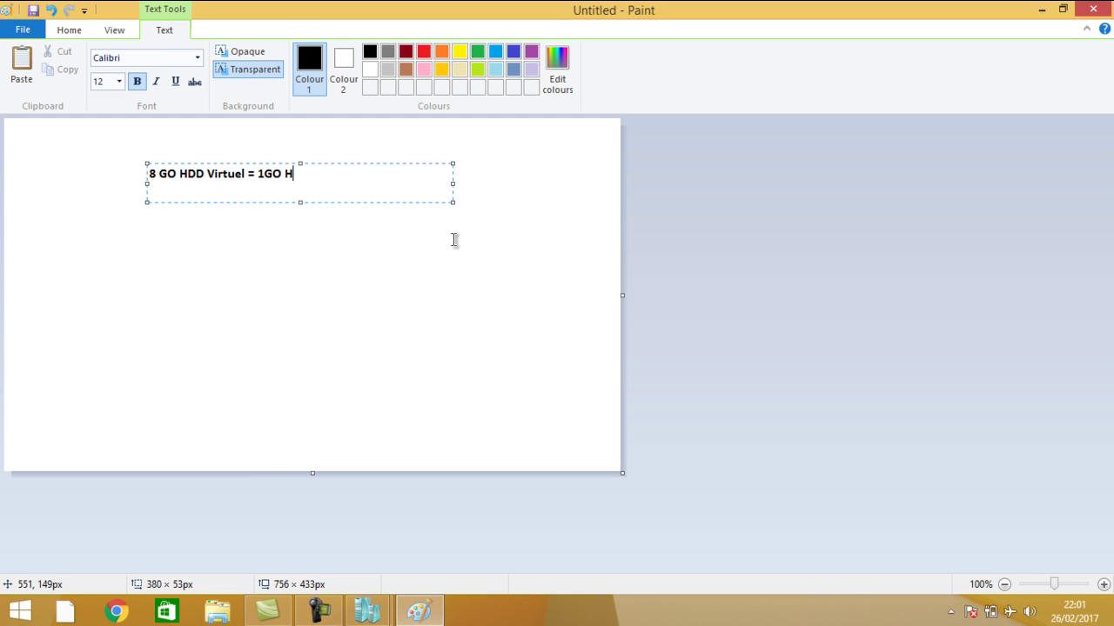
pyautogui.write('HD')
pyautogui.press('BackSpace')
pyautogui.press('BackSpace')
pyautogui.press('BackSpace')
pyautogui.write('DD Machile r')
pyautogui.press('BackSpace')
pyautogui.press('BackSpace')
pyautogui.press('BackSpace')
pyautogui.press('BackSpace')
pyautogui.write('ne re')
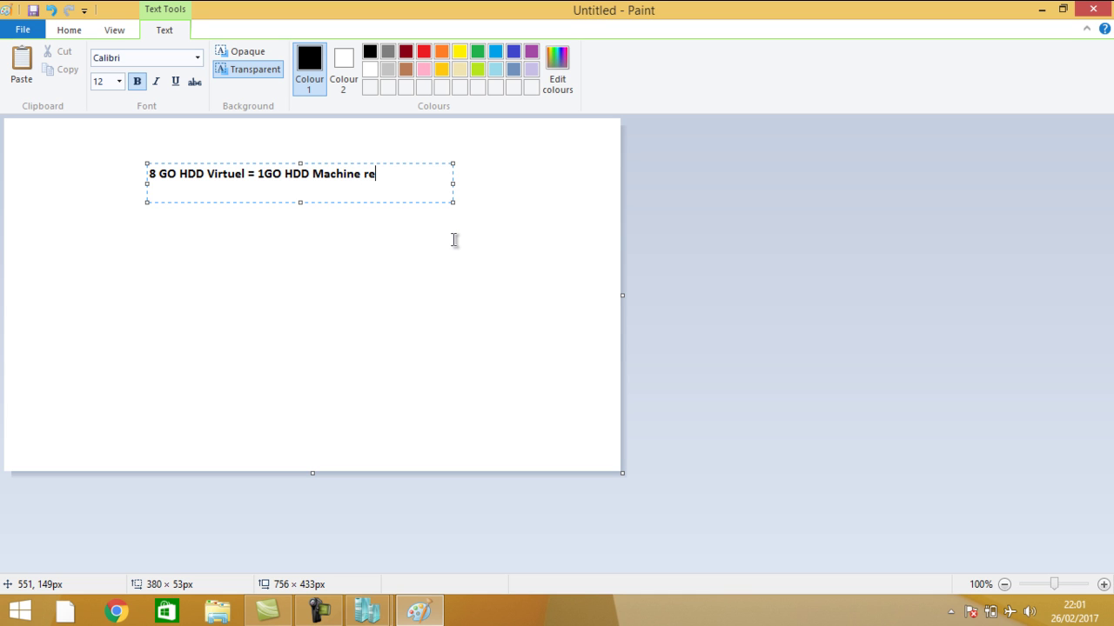
pyautogui.write('él')
pyautogui.press('BackSpace')
pyautogui.press('BackSpace')
pyautogui.press('BackSpace')
pyautogui.write('éel')
pyautogui.press('BackSpace')
pyautogui.press('BackSpace')
pyautogui.press('BackSpace')
pyautogui.press('BackSpace')
pyautogui.write('REEL')
pyautogui.press('BackSpace')
pyautogui.press('BackSpace')
pyautogui.press('BackSpace')
pyautogui.write('eak')
pyautogui.hotkey('shift', 'Home')
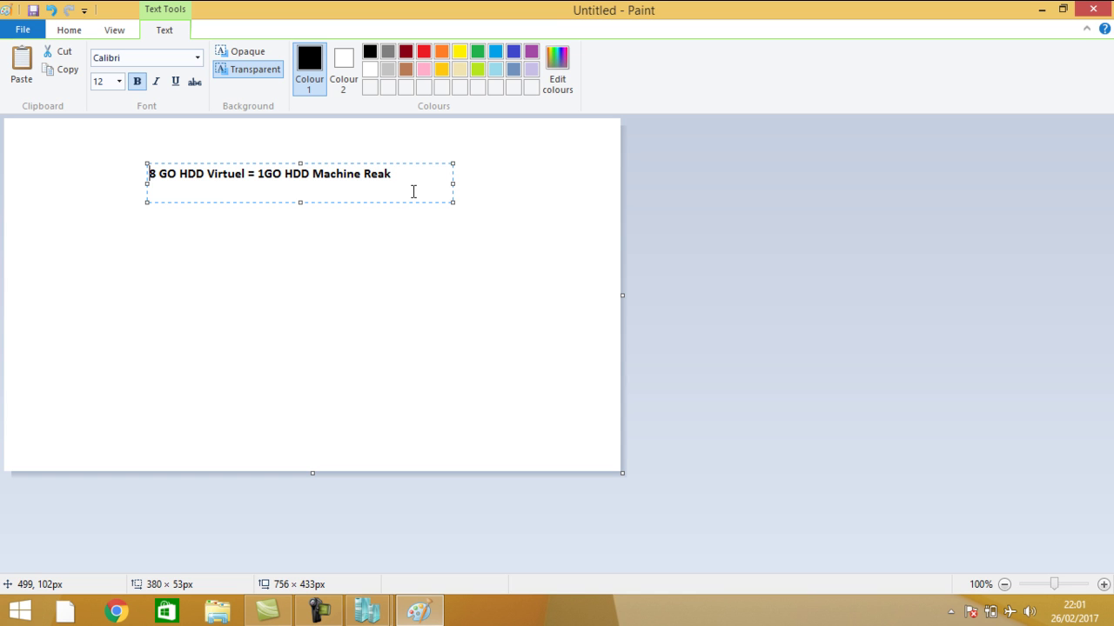
pyautogui.press('End')
pyautogui.press('BackSpace')
pyautogui.write('l')
pyautogui.click(339, 279)
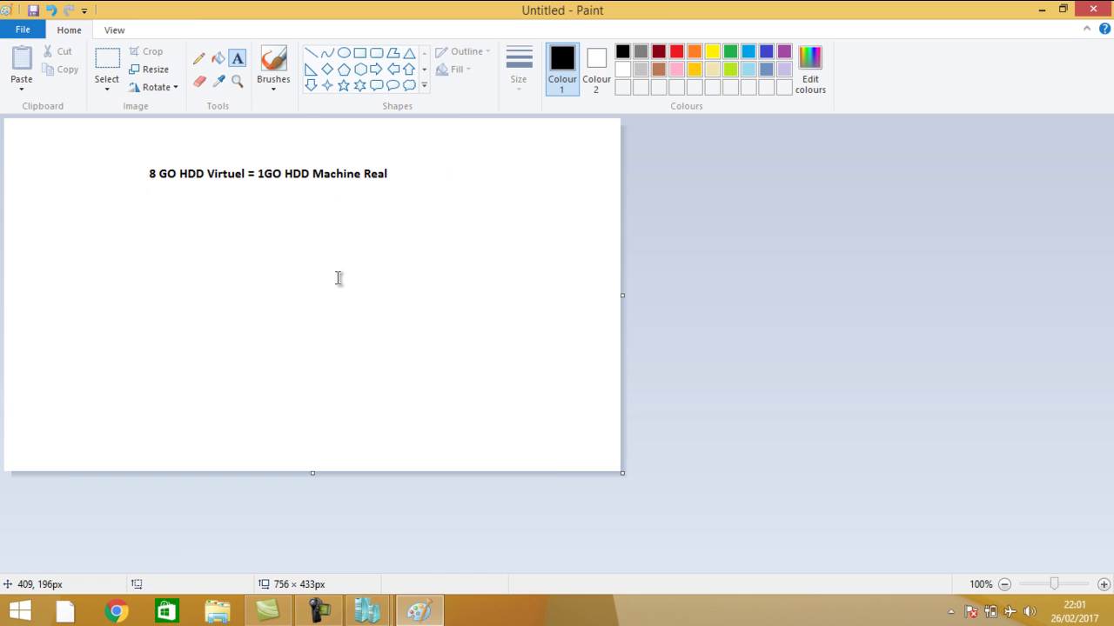
# Switch back to the New Virtual Machine Wizard, keep the memory settings and connect the network adapter to VS EXTERNAL
pyautogui.moveTo(377, 623)
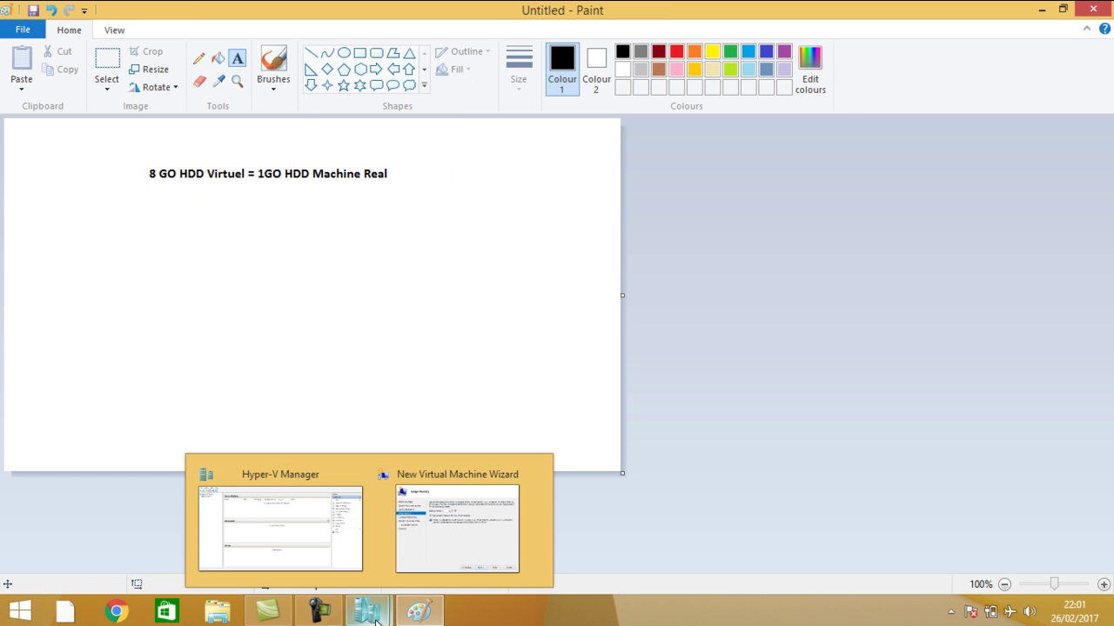
pyautogui.click(439, 553)
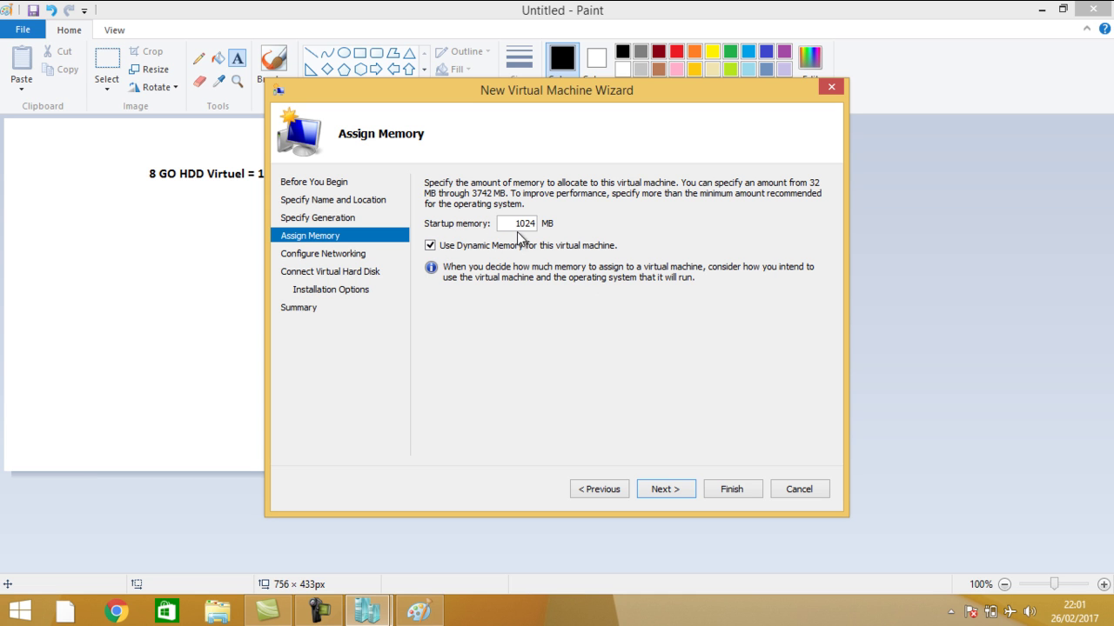
pyautogui.moveTo(509, 224); pyautogui.dragTo(538, 226)
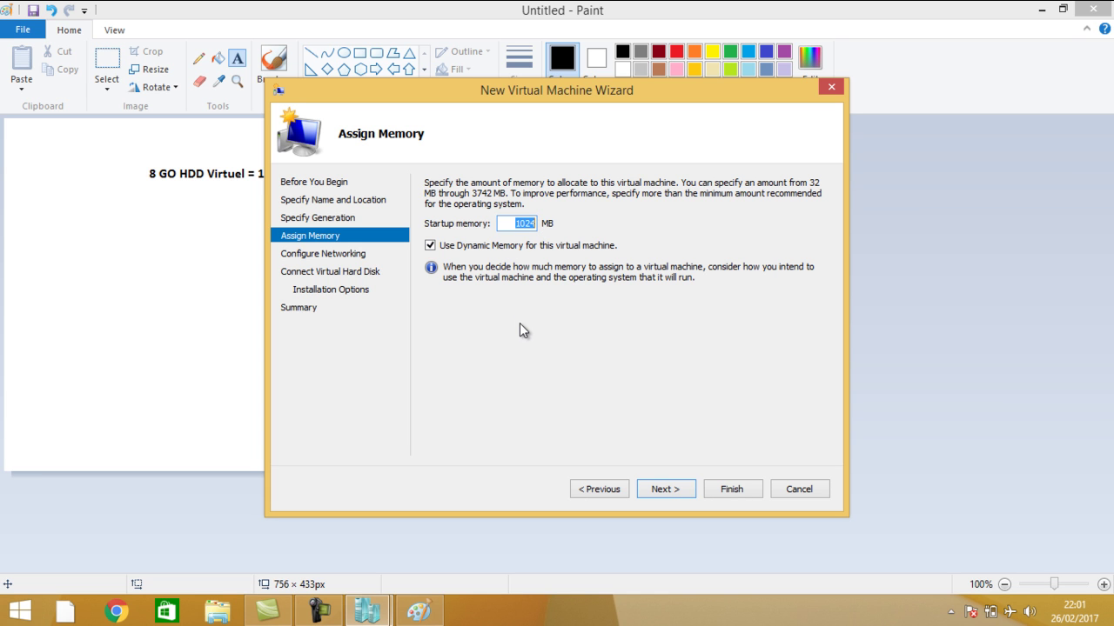
pyautogui.click(668, 489)
pyautogui.click(666, 489)
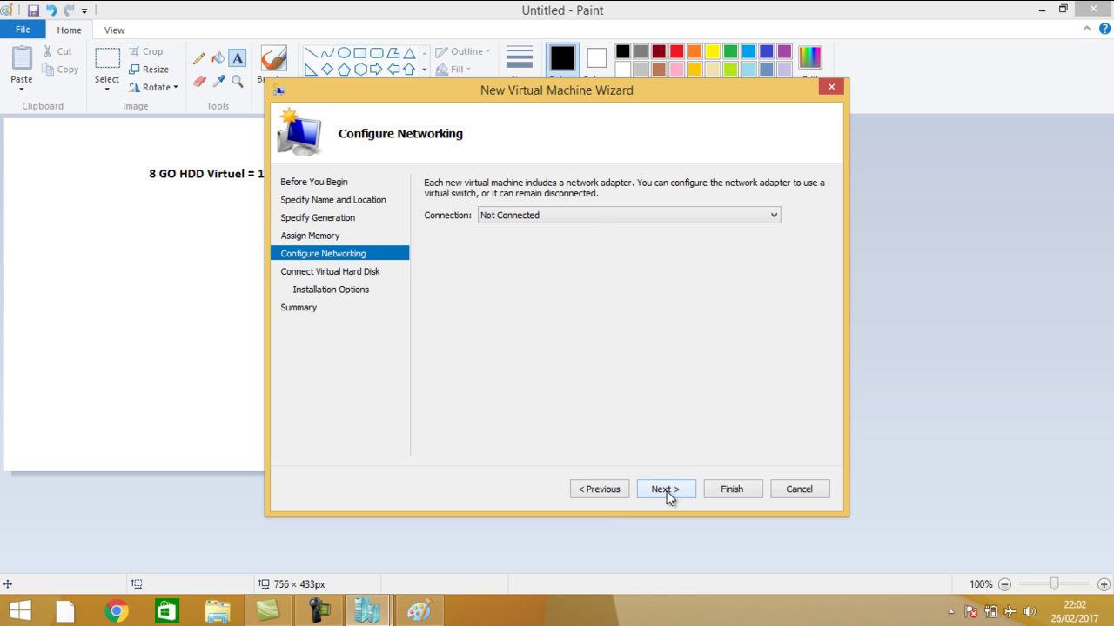
pyautogui.click(504, 217)
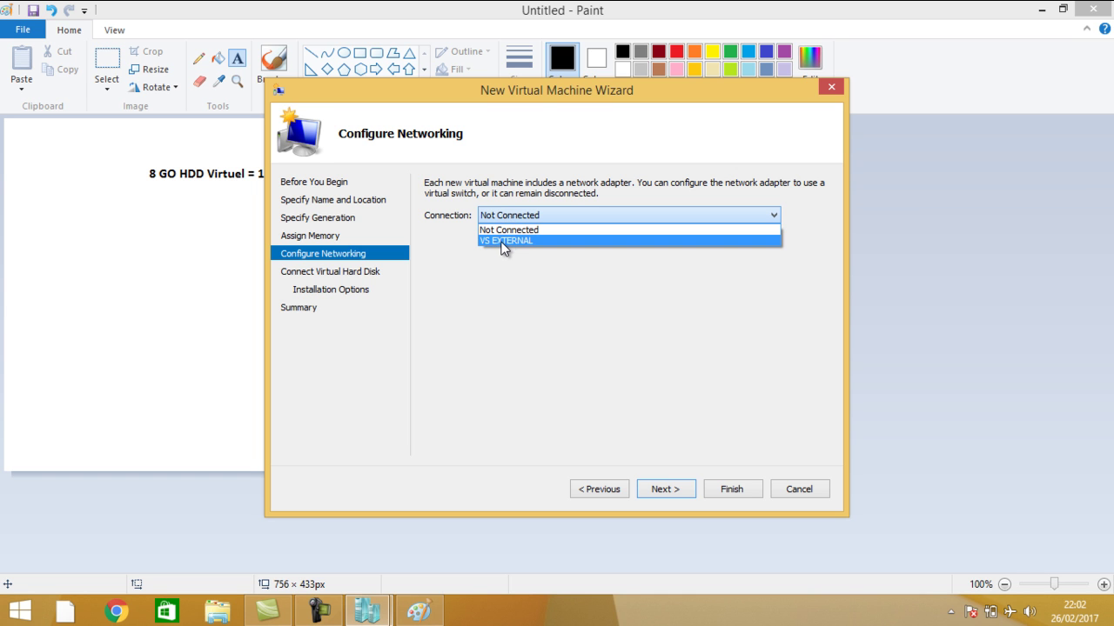
pyautogui.click(504, 241)
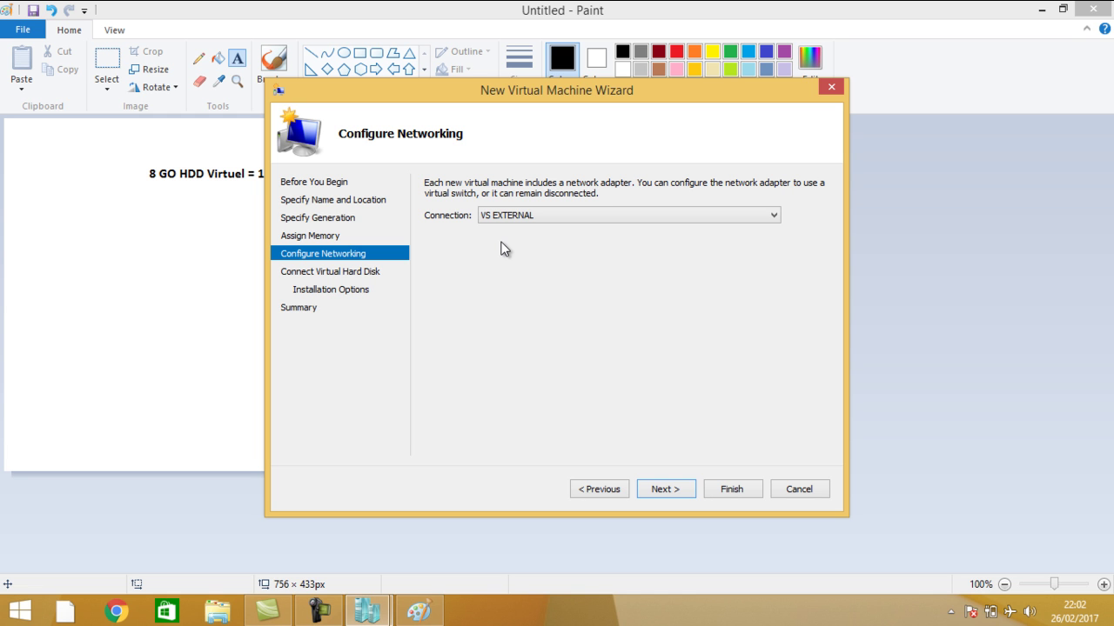
# Keep the VS EXTERNAL connection and choose to create the 127 GB virtual hard disk WIN 2012 SRV.vhdx in F:\Hyper-V\Virtual Hard Disks\
pyautogui.click(665, 489)
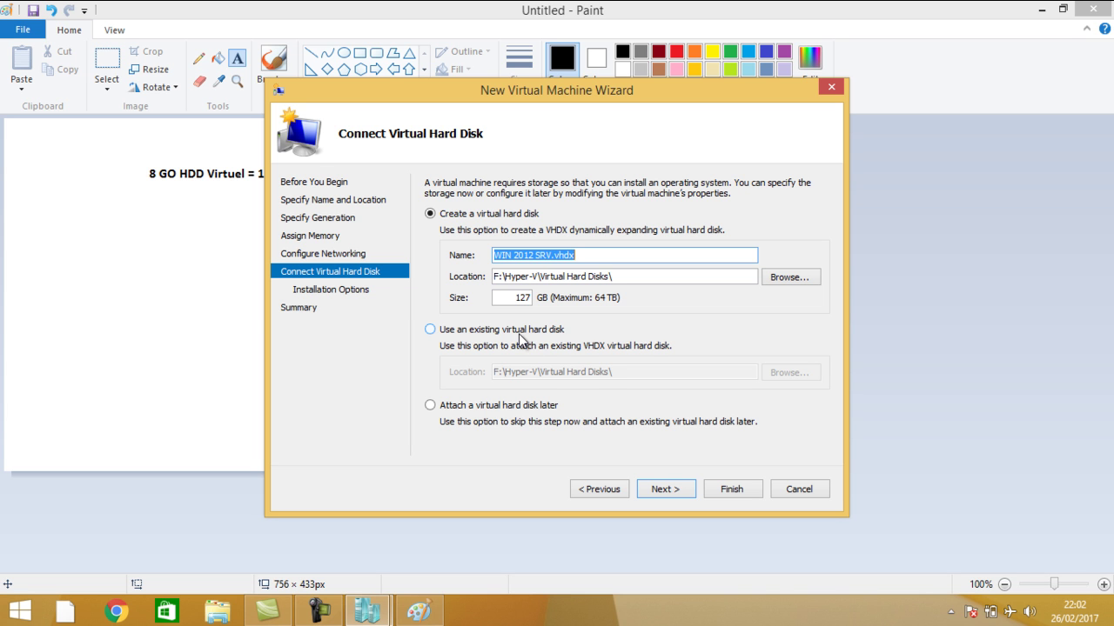
pyautogui.click(453, 408)
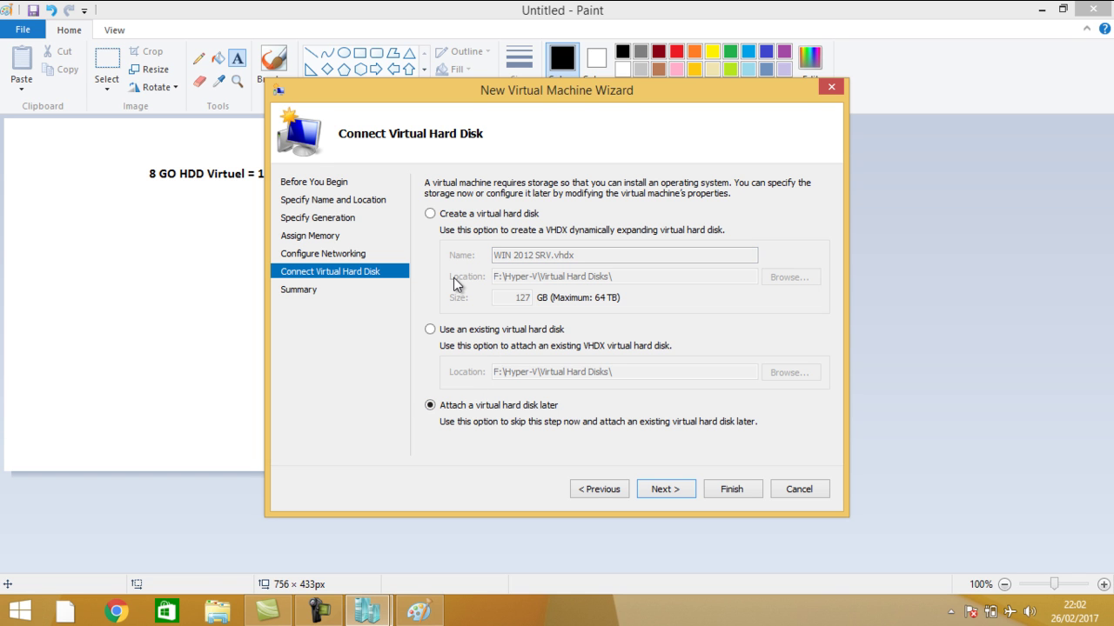
pyautogui.click(447, 218)
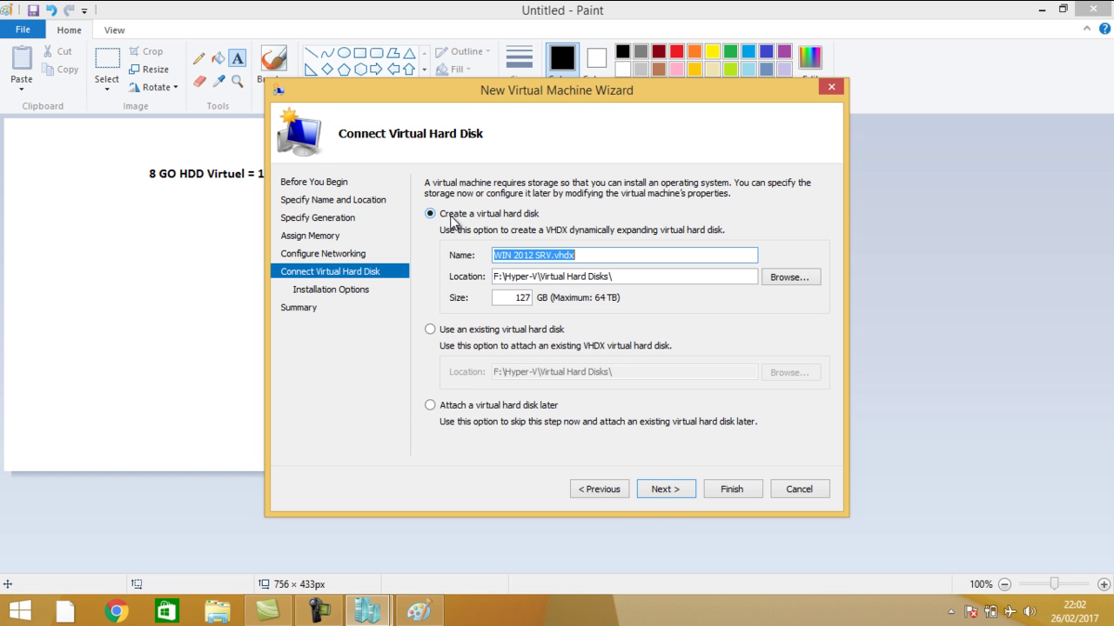
pyautogui.click(667, 490)
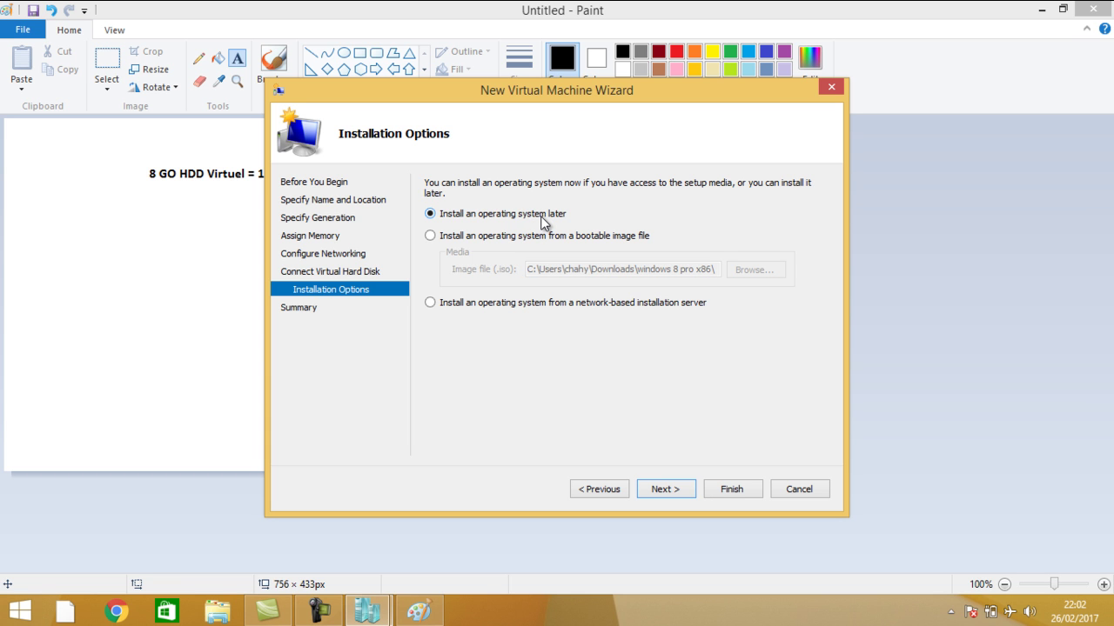
# Set the operating system to install from the bootable image en-ru_windows_server_2012_r2_x64_aio_24in1_x64_v16.02.21_by_adguard.iso in F:\OS\2012
pyautogui.click(518, 240)
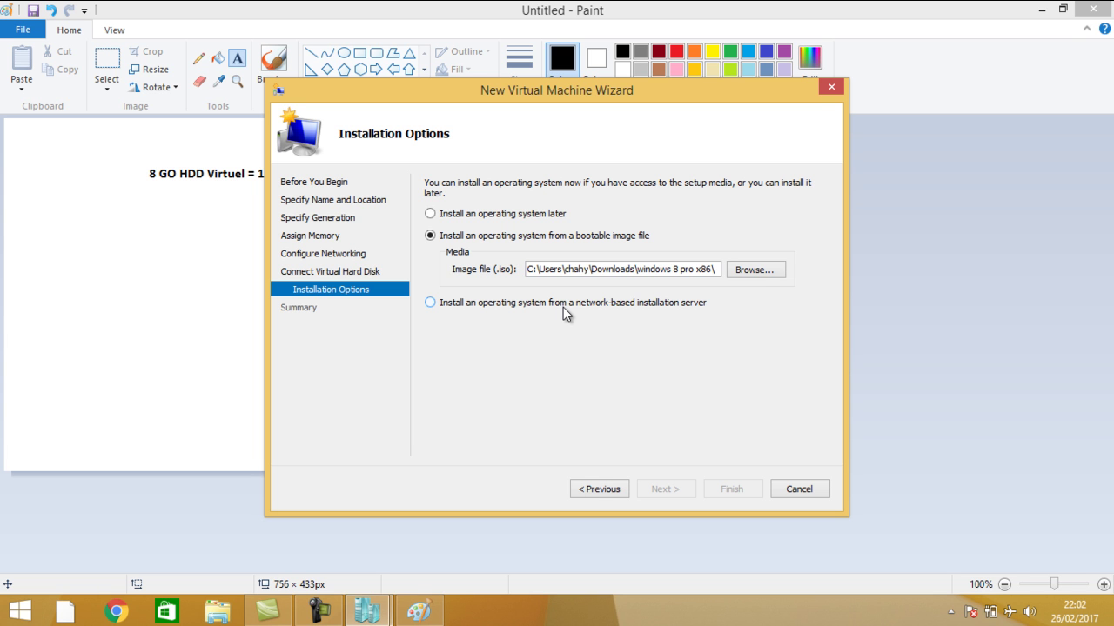
pyautogui.click(753, 271)
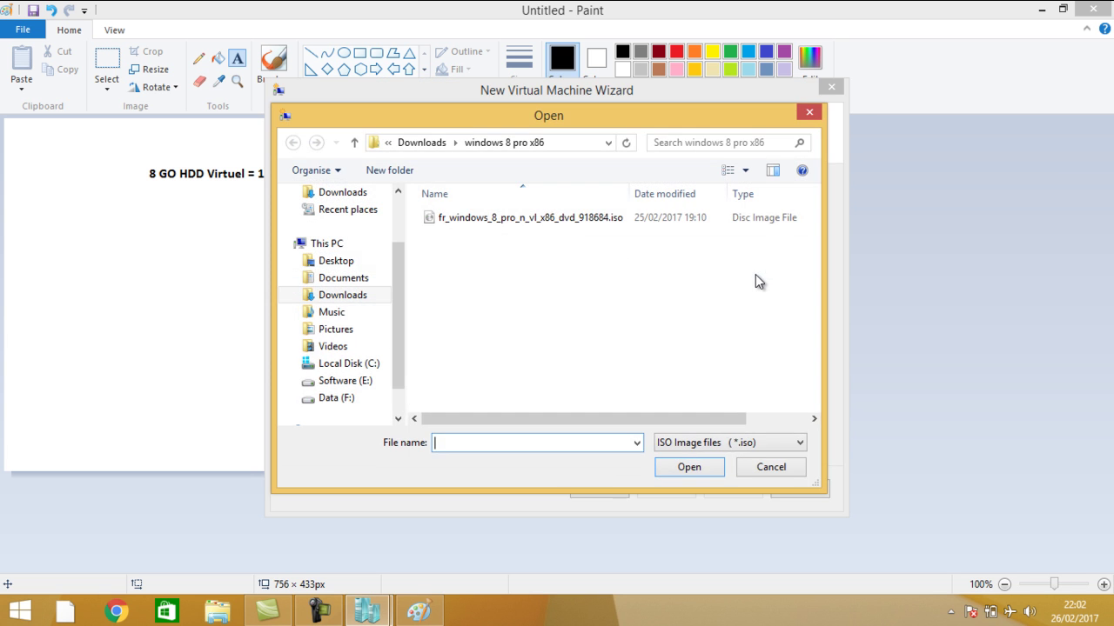
pyautogui.click(346, 399)
pyautogui.doubleClick(444, 253)
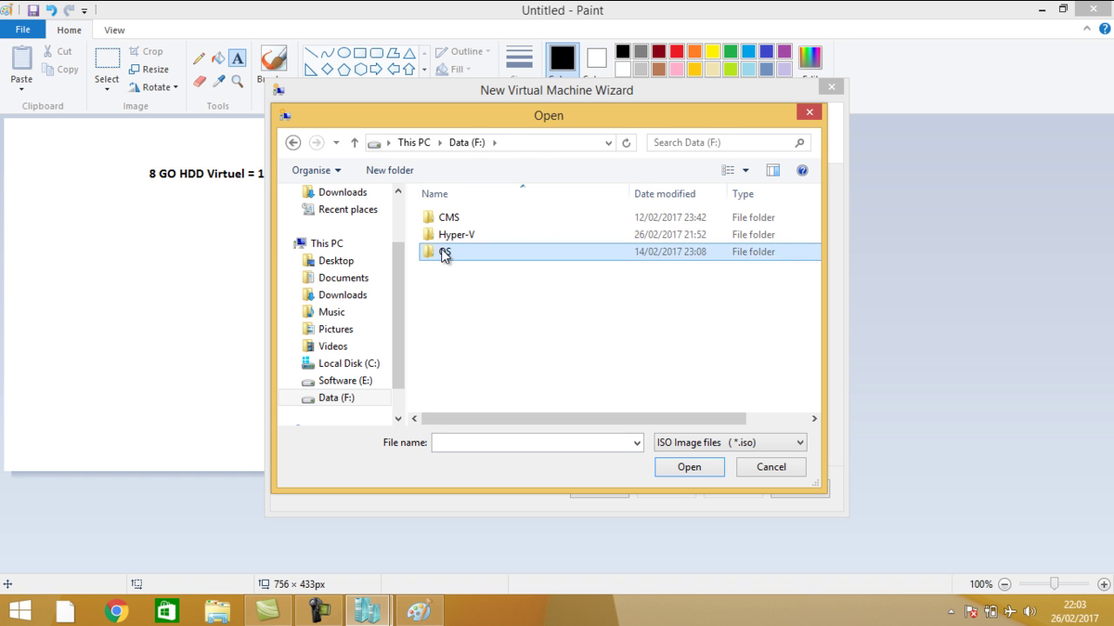
pyautogui.click(448, 220)
pyautogui.doubleClick(448, 220)
pyautogui.click(459, 224)
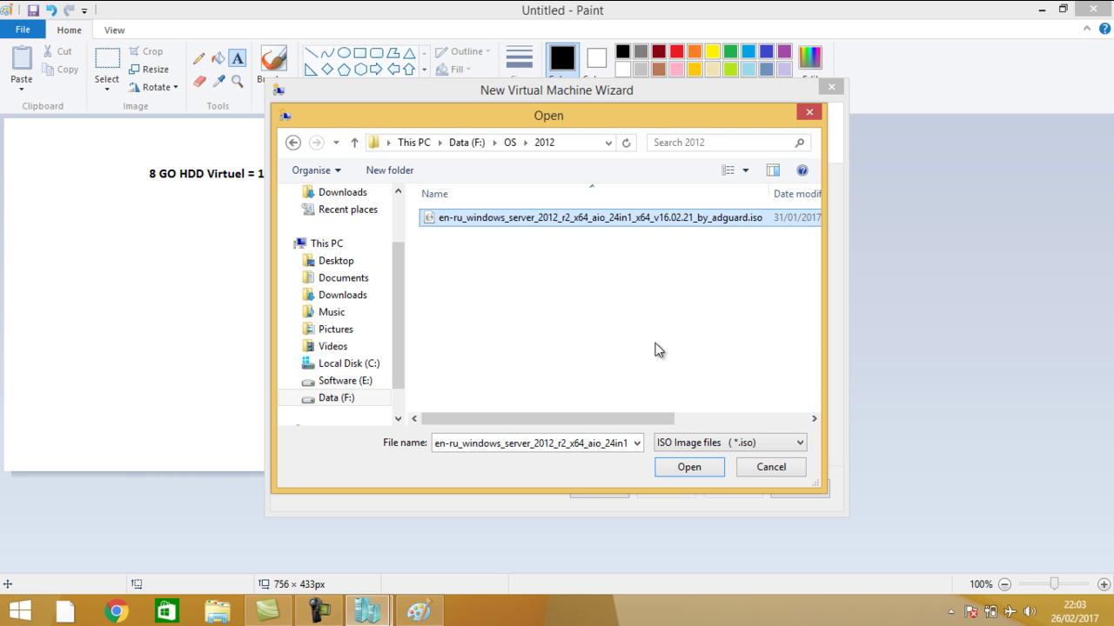
pyautogui.click(689, 470)
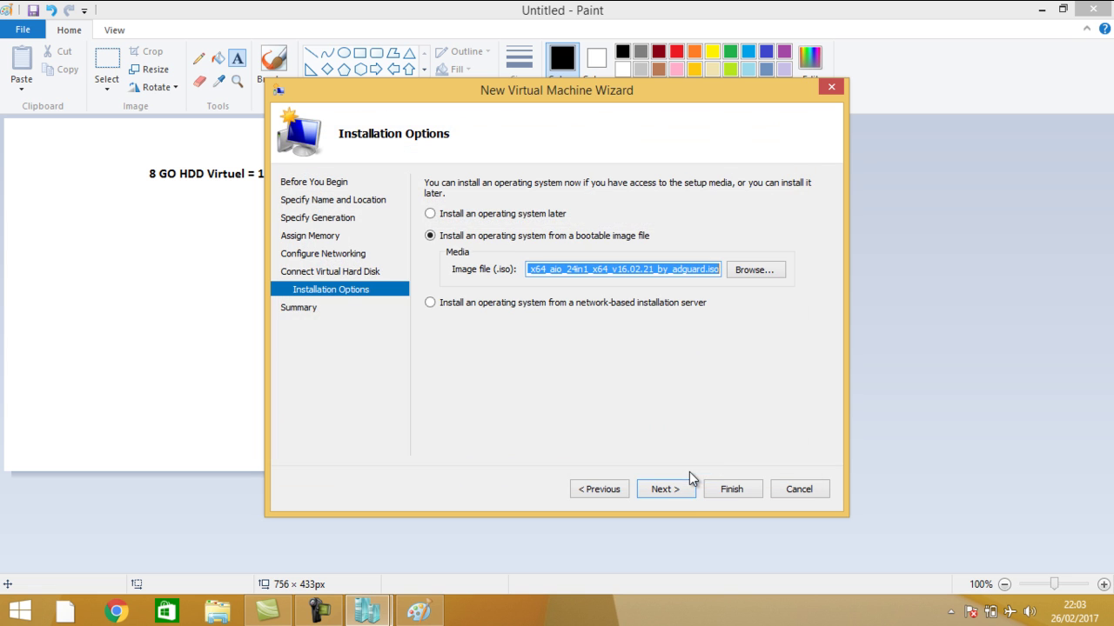
# Finish the wizard to create the WIN 2012 SRV virtual machine, and minimize Paint to return to Hyper-V Manager
pyautogui.click(680, 495)
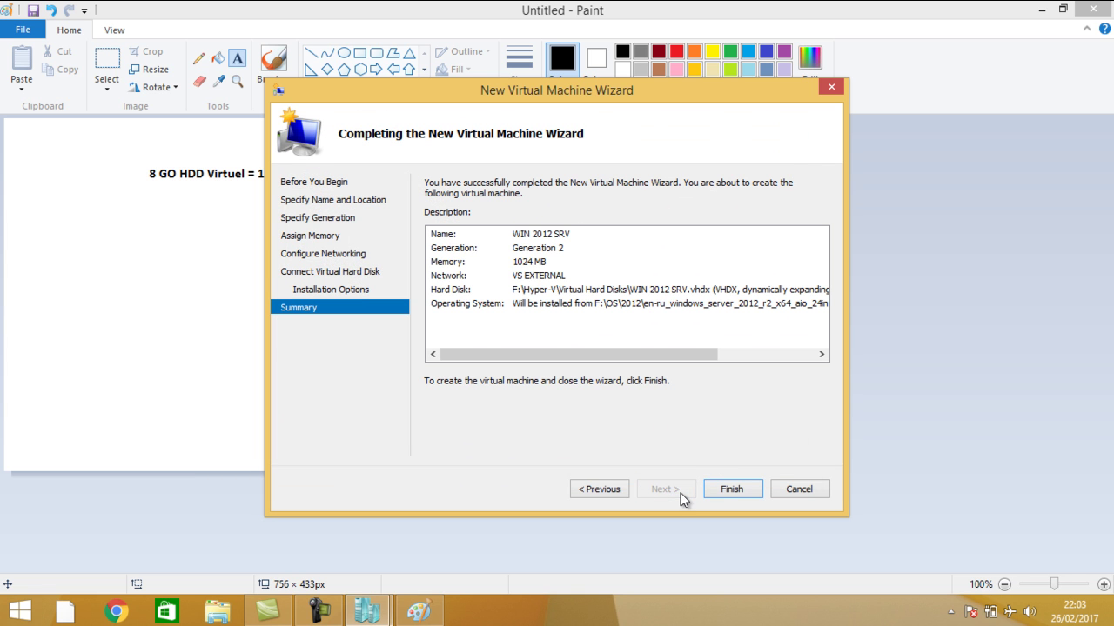
pyautogui.click(740, 490)
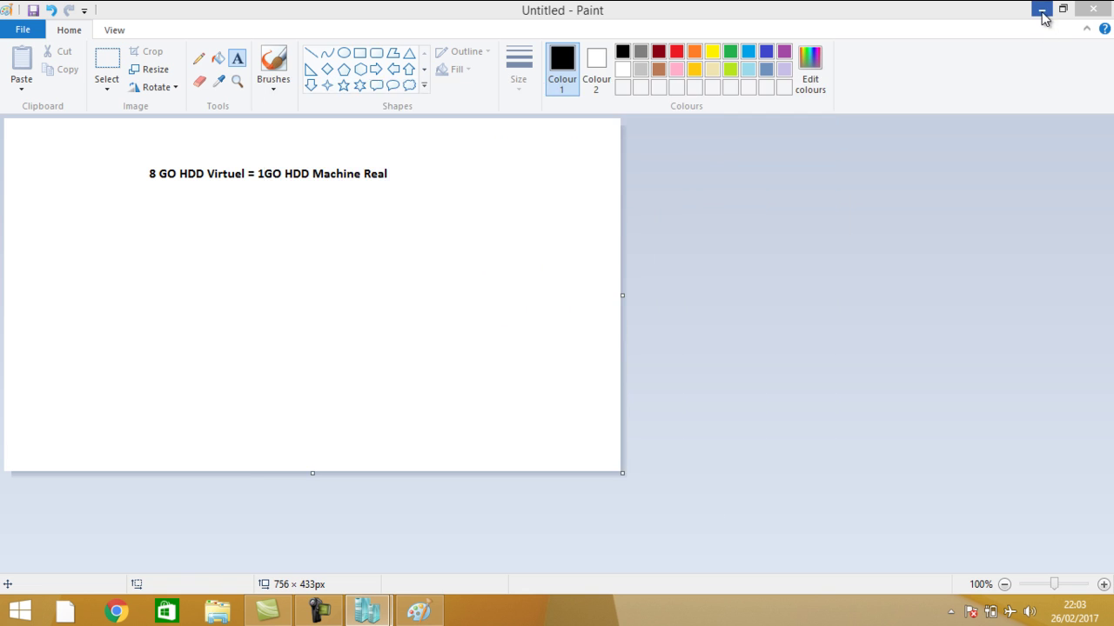
pyautogui.click(1042, 10)
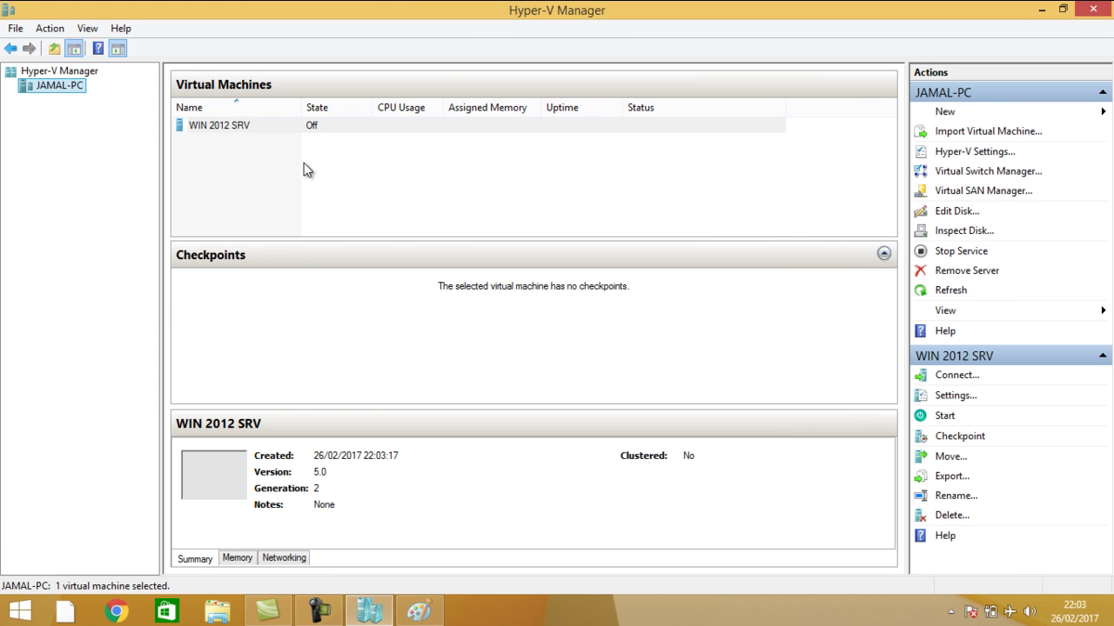
# Start the WIN 2012 SRV virtual machine and connect to its console
pyautogui.click(272, 131)
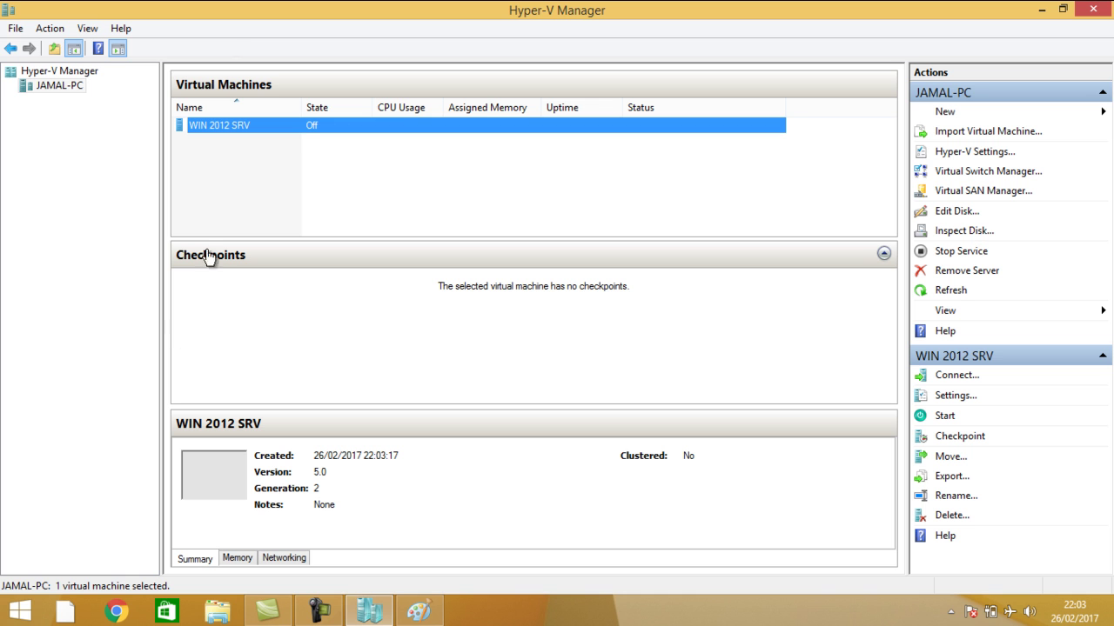
pyautogui.rightClick(232, 127)
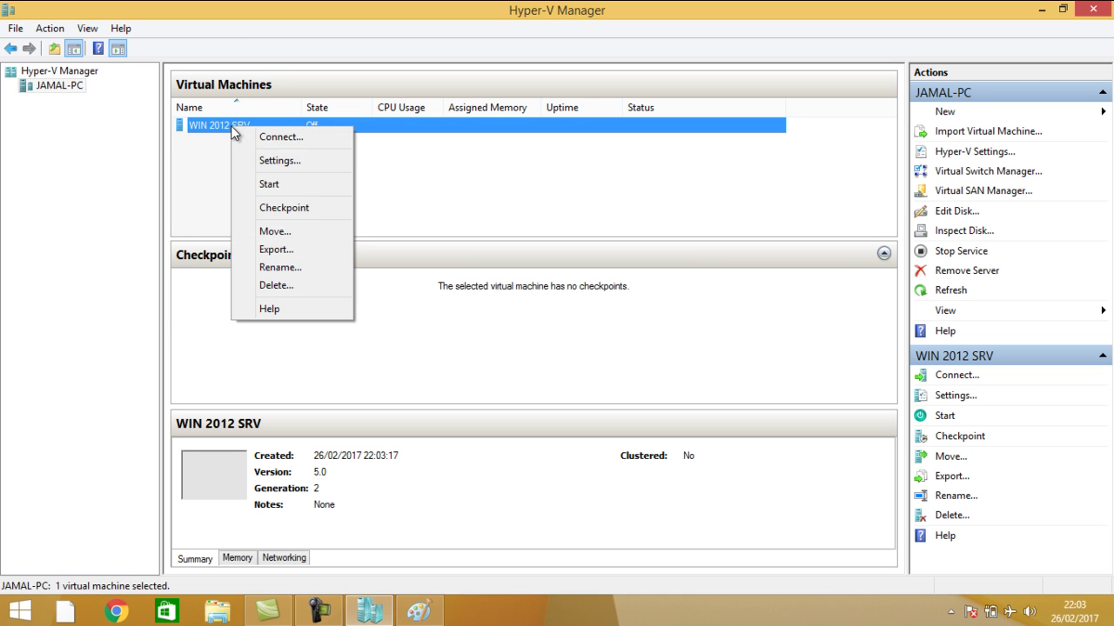
pyautogui.click(265, 185)
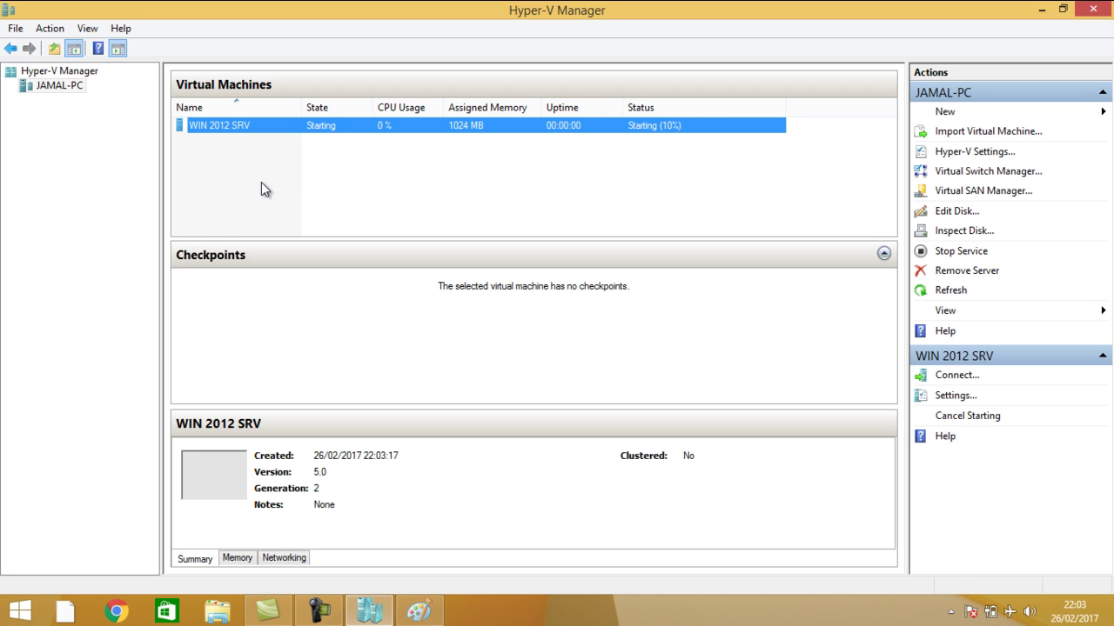
pyautogui.rightClick(238, 126)
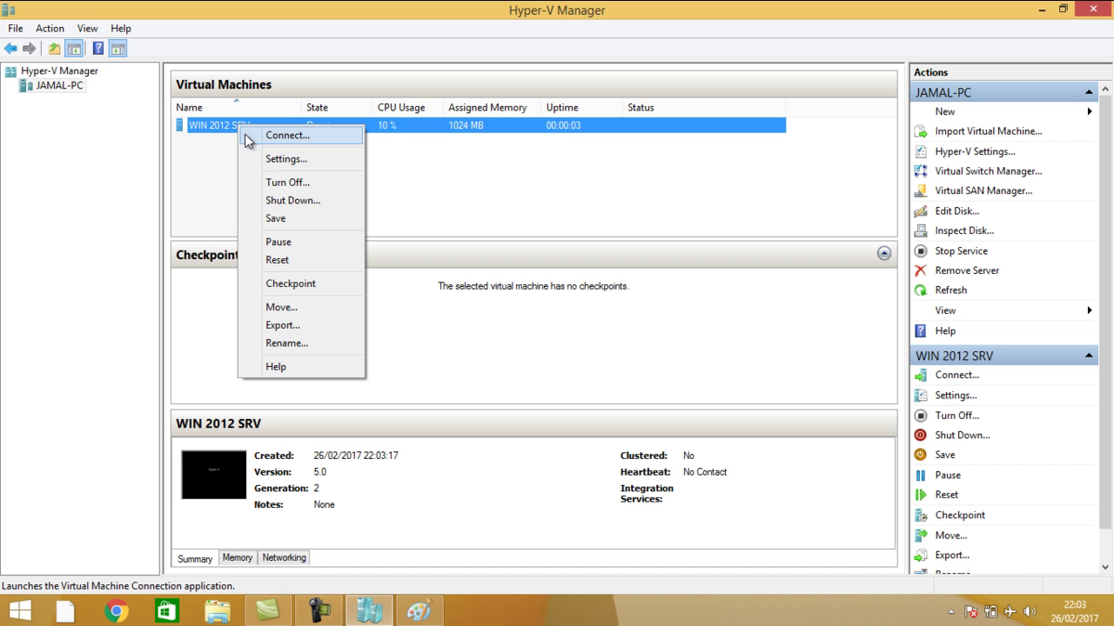
pyautogui.click(268, 134)
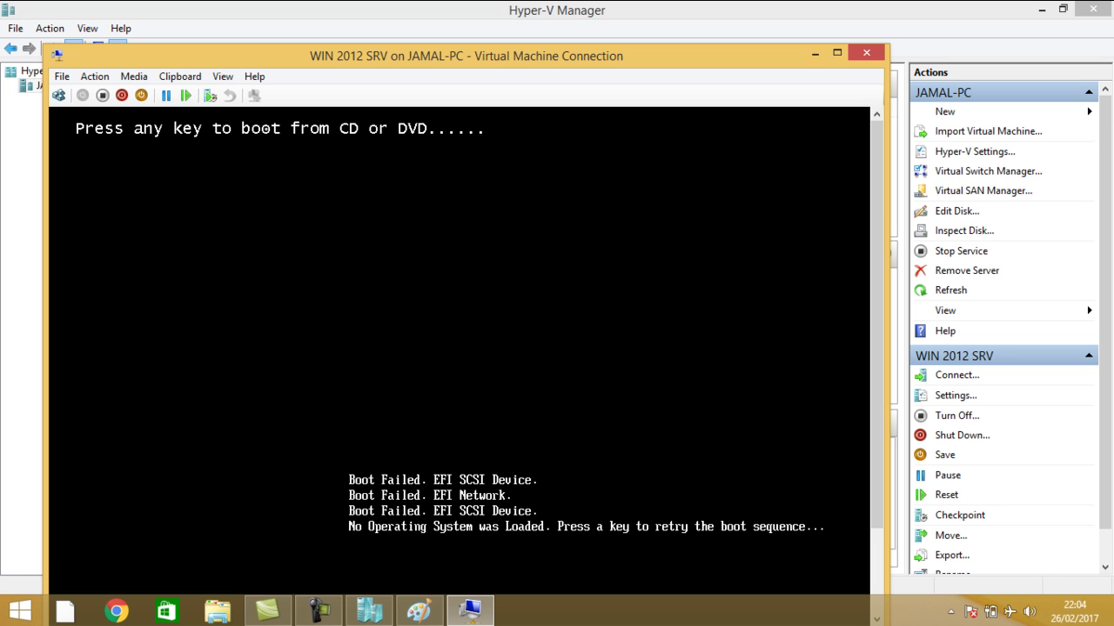
# Retry the boot sequence, boot the virtual machine from the DVD and start Windows Setup [EMS Enabled]
pyautogui.press('Return')
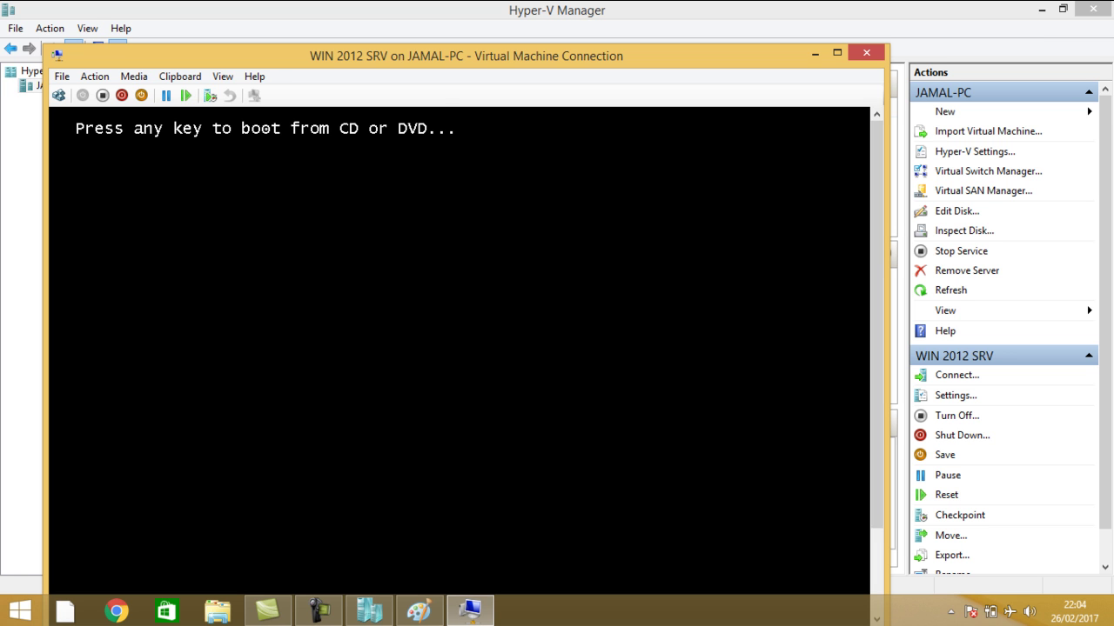
pyautogui.moveTo(467, 65); pyautogui.dragTo(531, 44)
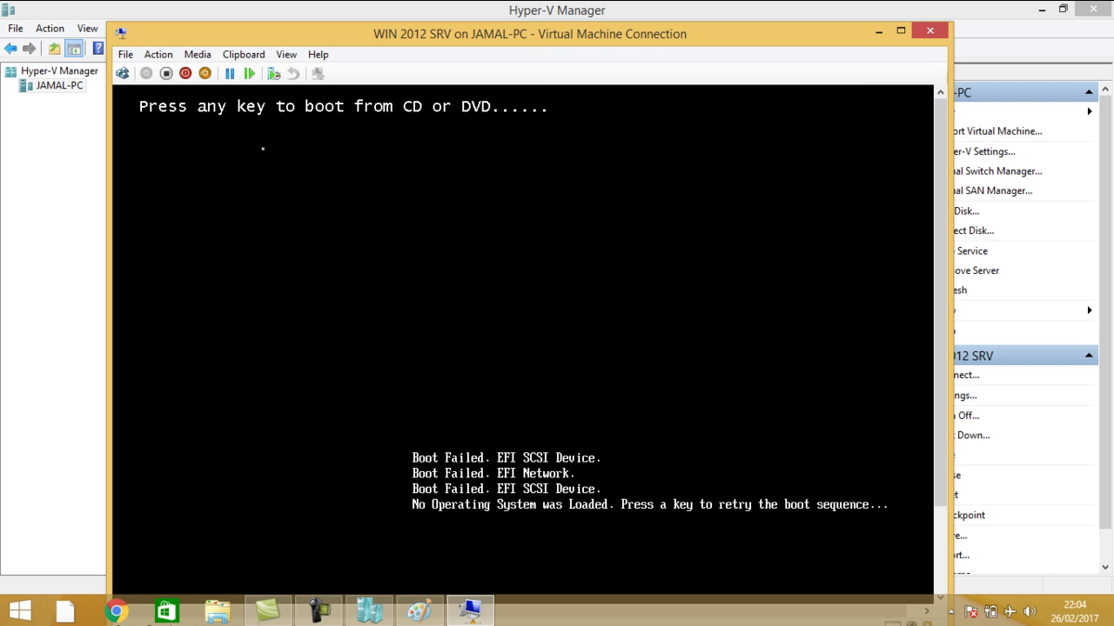
pyautogui.press('Return')
pyautogui.press('Return')
pyautogui.press('Return')
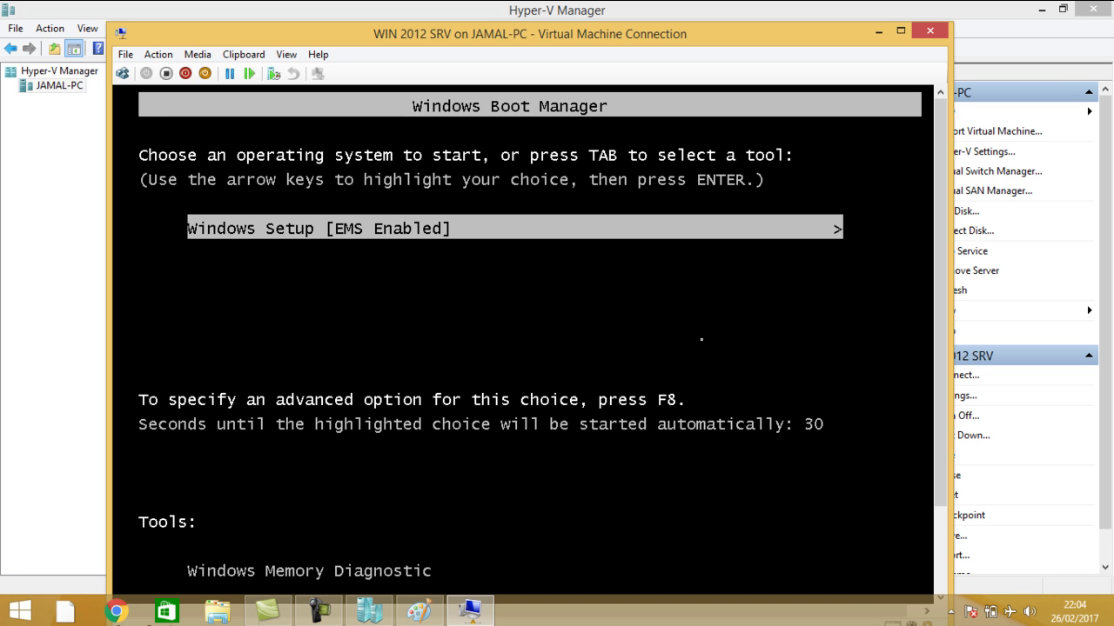
pyautogui.press('Return')
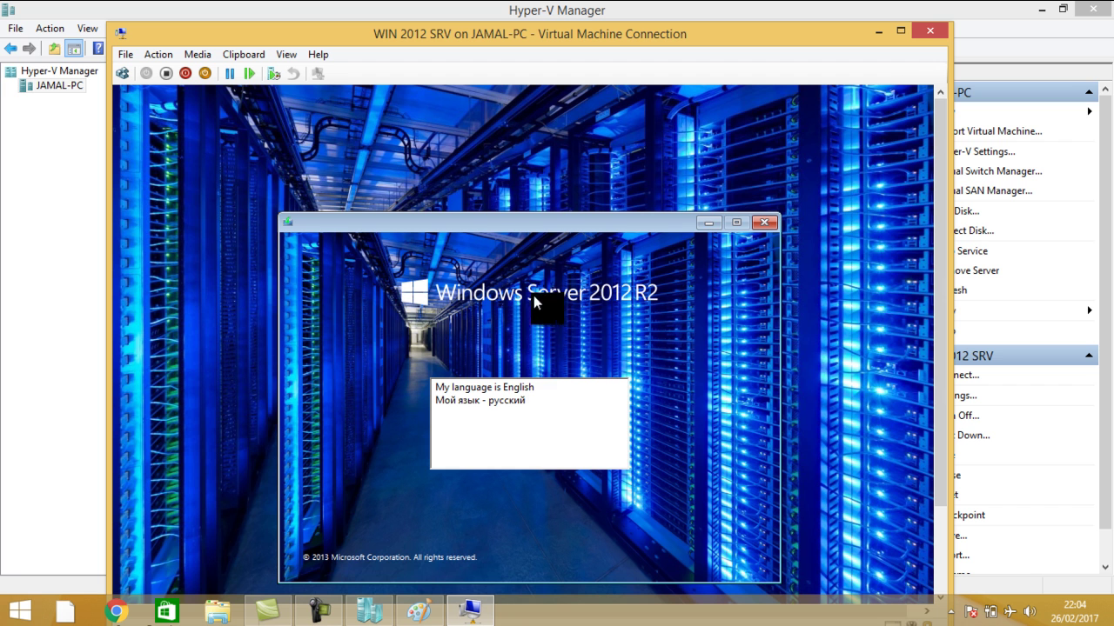
# Choose English as the setup language, set the keyboard or input method to French, and continue
pyautogui.click(523, 396)
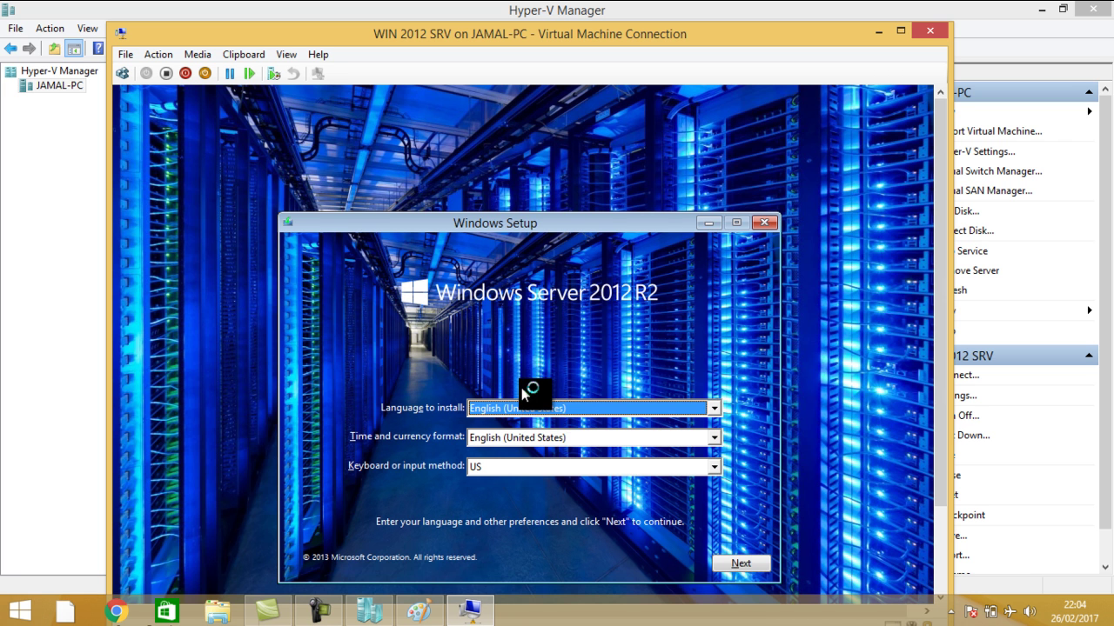
pyautogui.click(573, 467)
pyautogui.press('f')
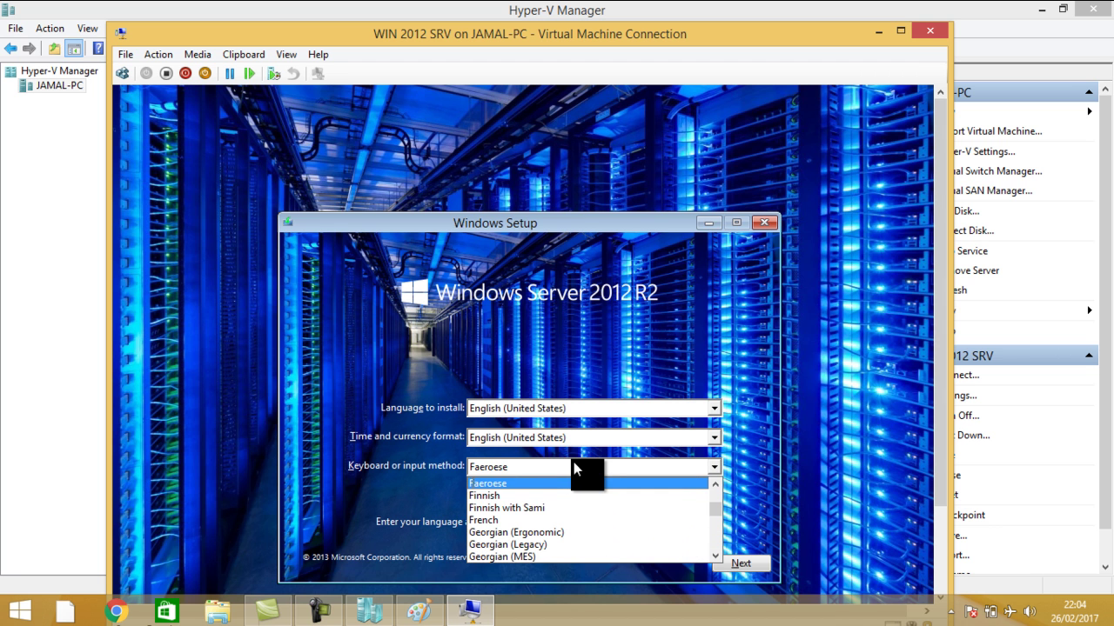
pyautogui.press('Down')
pyautogui.press('Down')
pyautogui.press('Down')
pyautogui.press('Return')
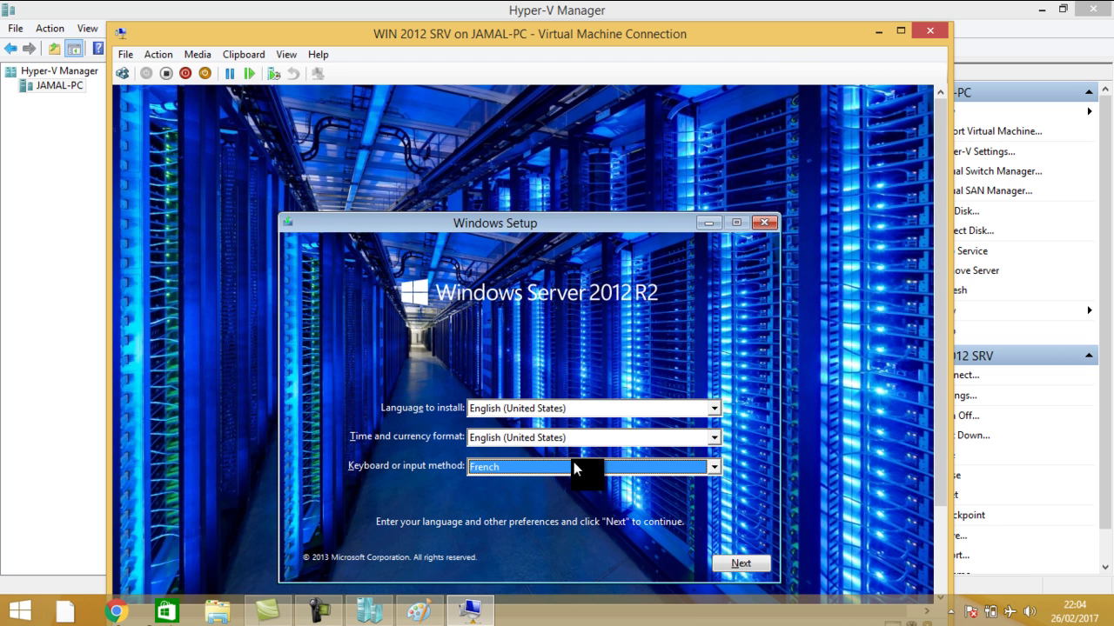
pyautogui.click(741, 562)
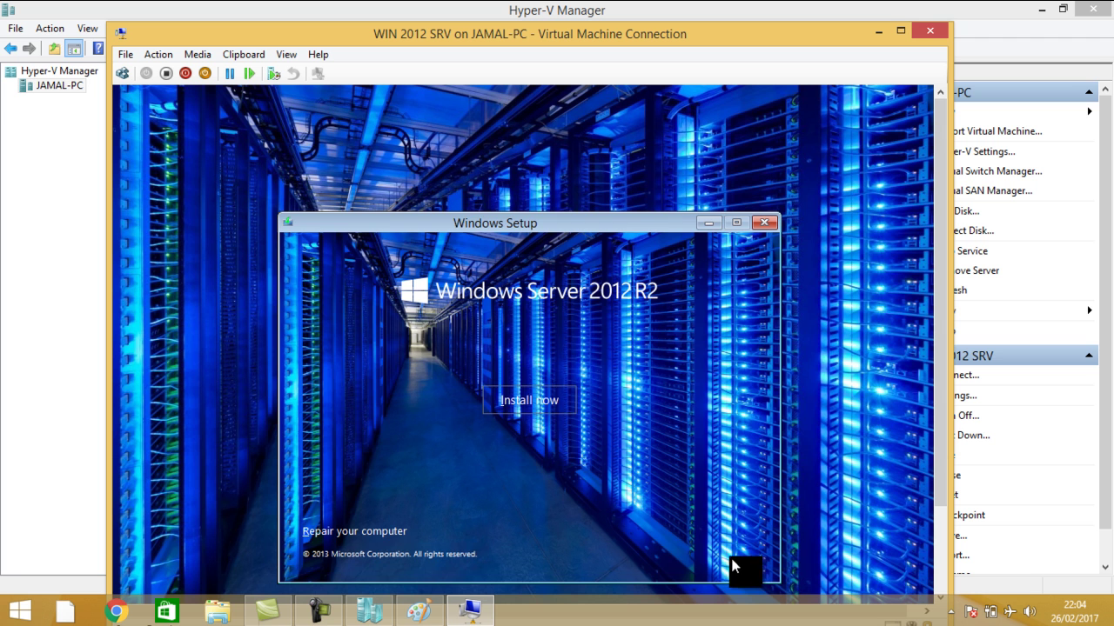
# Begin the installation and select the Windows Server 2012 R2 Datacenter (Server with a GUI) - VL edition
pyautogui.click(539, 415)
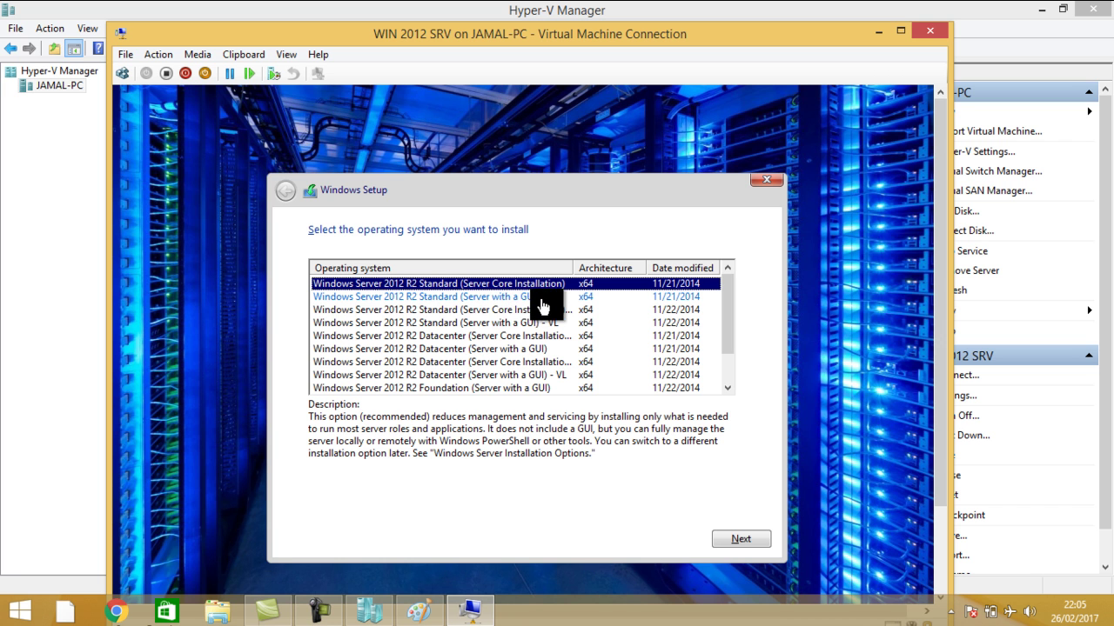
pyautogui.click(471, 349)
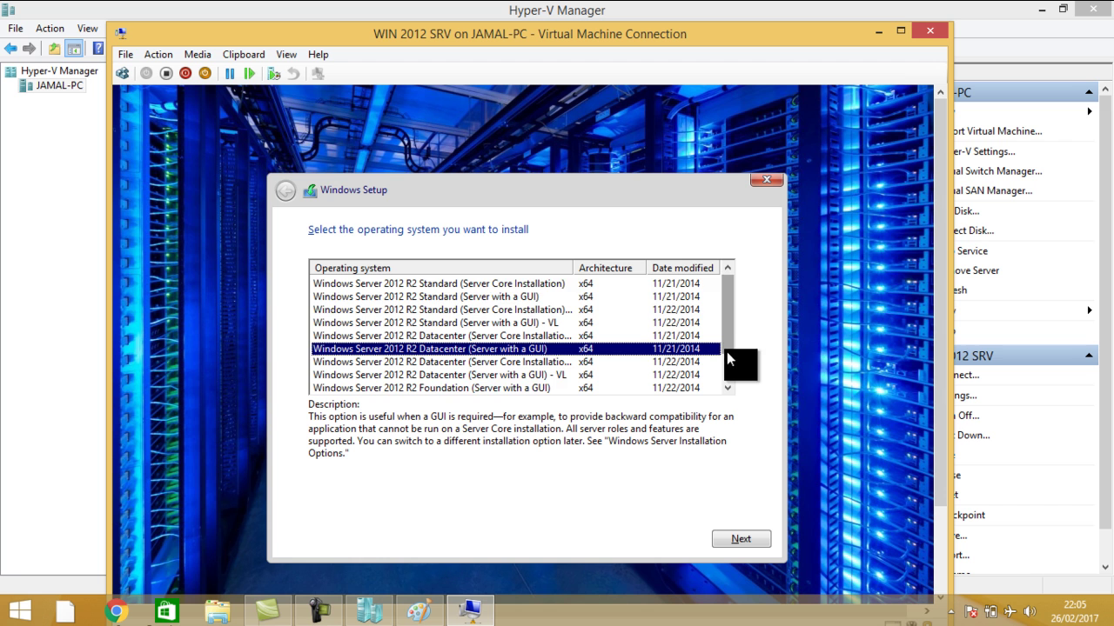
pyautogui.scroll(-1, 726, 352)
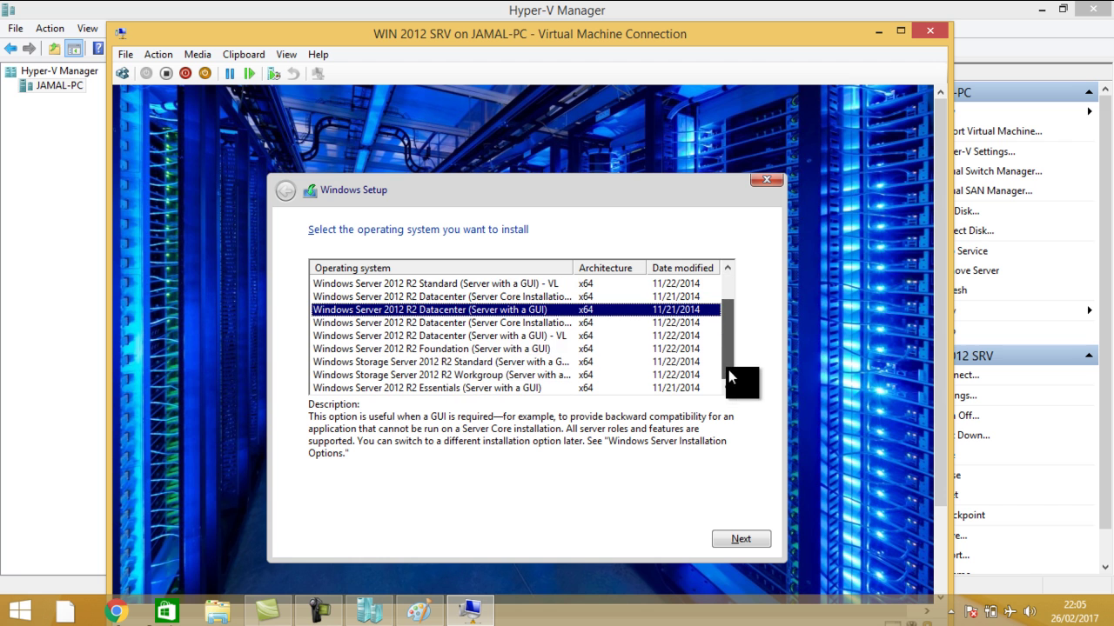
pyautogui.click(456, 338)
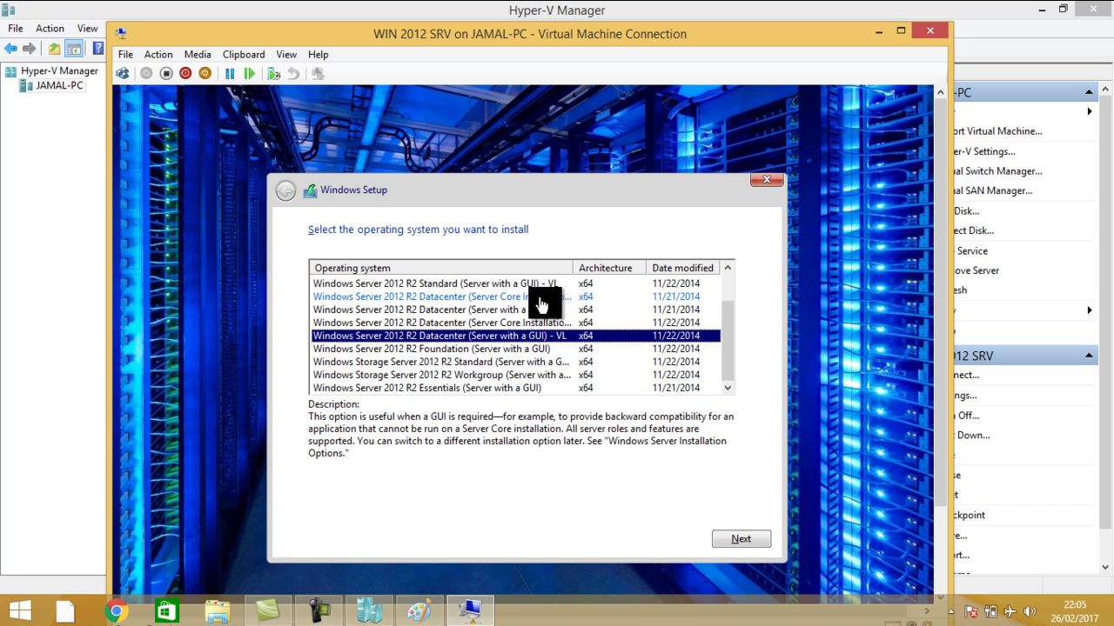
pyautogui.click(741, 540)
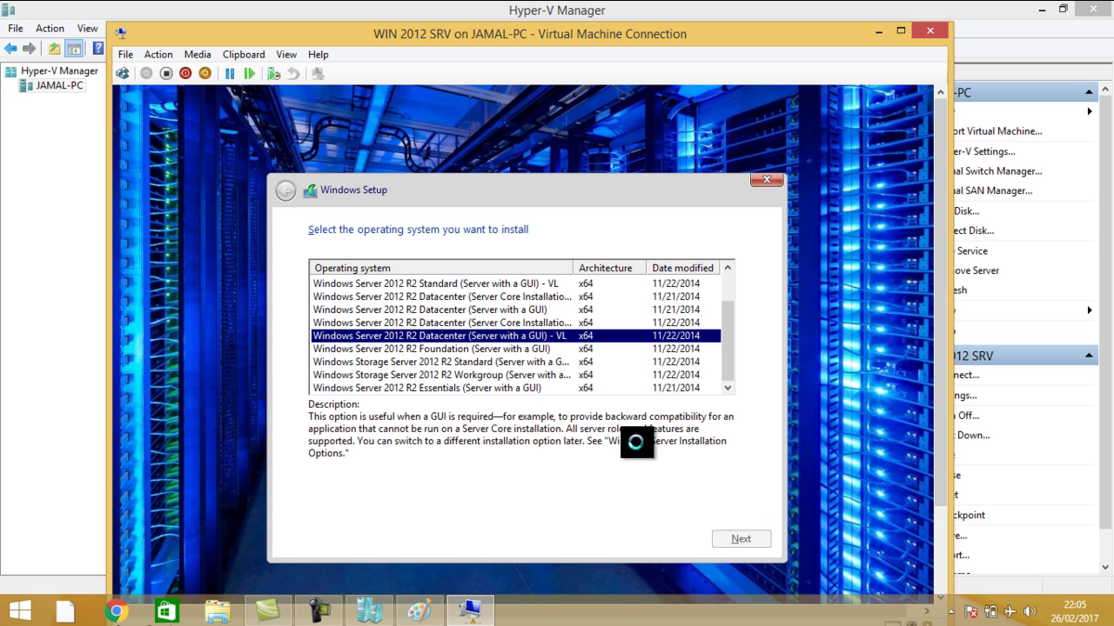
# Accept the license terms and choose the Custom: Install Windows only (advanced) installation type
pyautogui.click(404, 500)
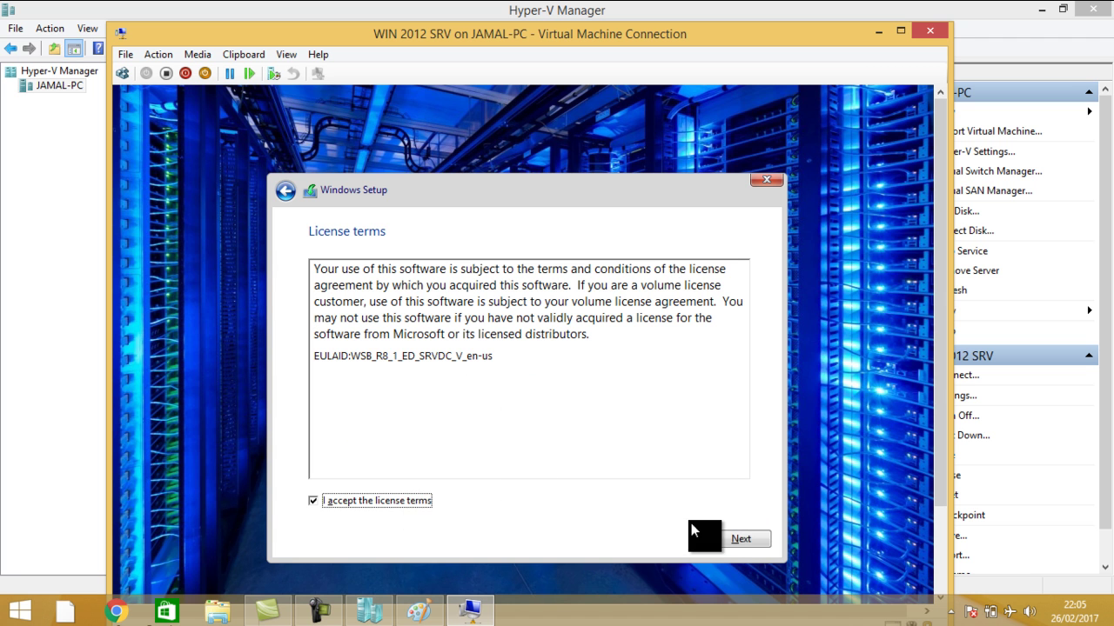
pyautogui.click(738, 540)
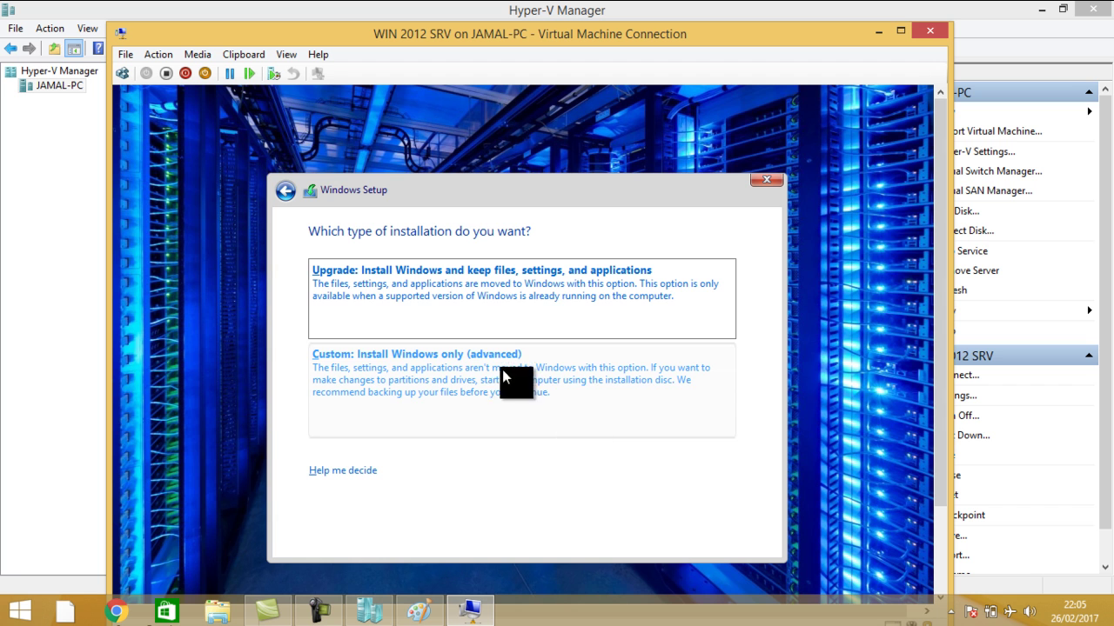
pyautogui.click(462, 367)
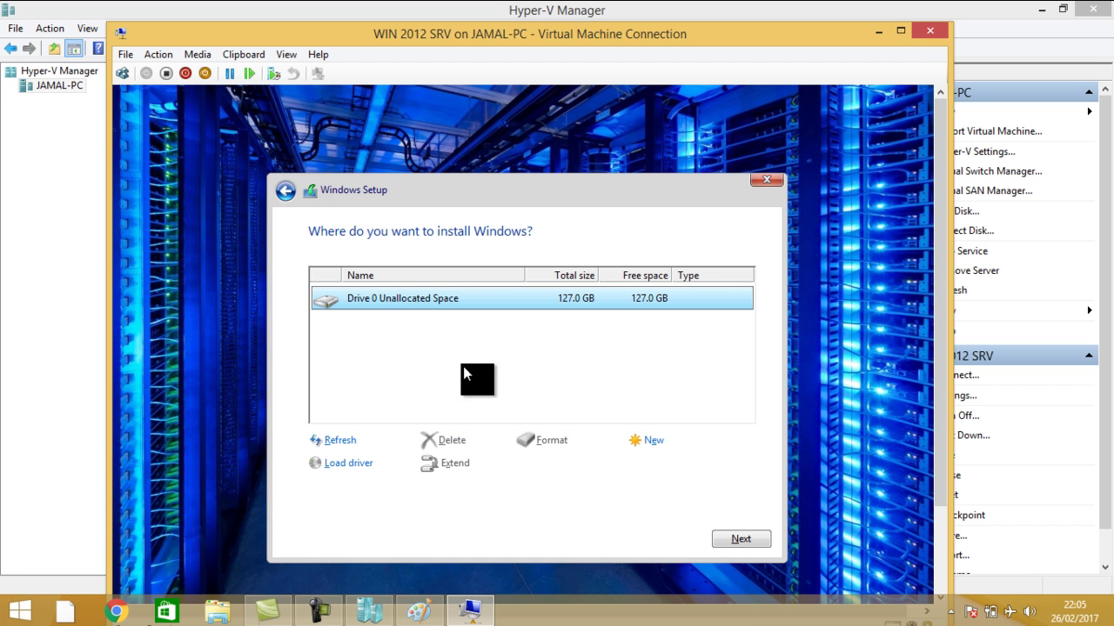
# Create a 130048 MB partition in Drive 0's unallocated space, allow the additional system partitions, and start installing Windows on the primary partition
pyautogui.click(641, 446)
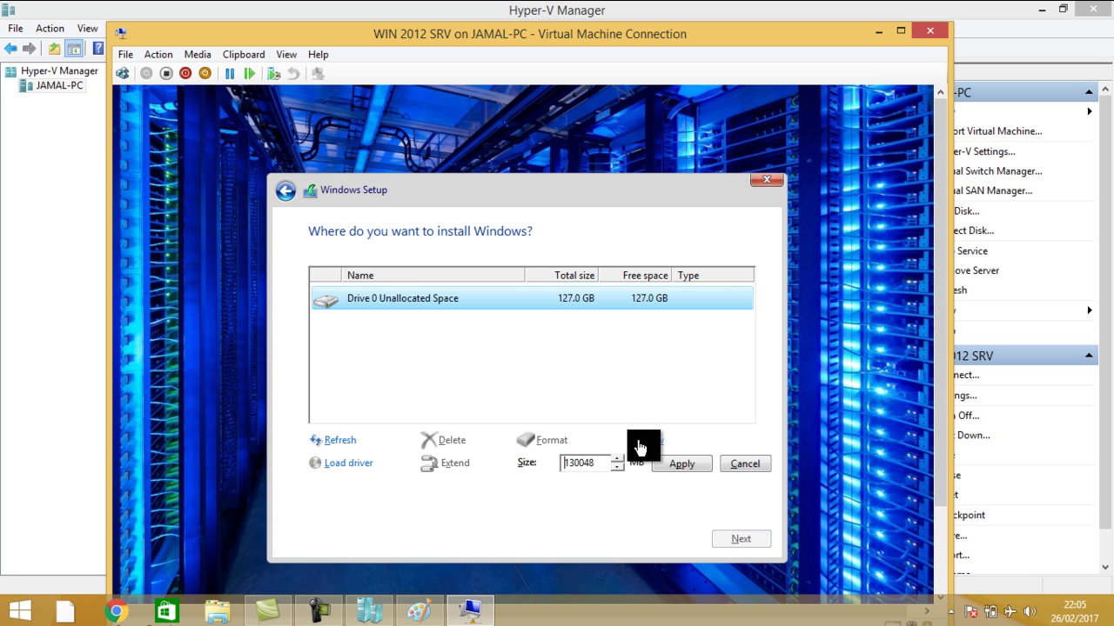
pyautogui.click(686, 462)
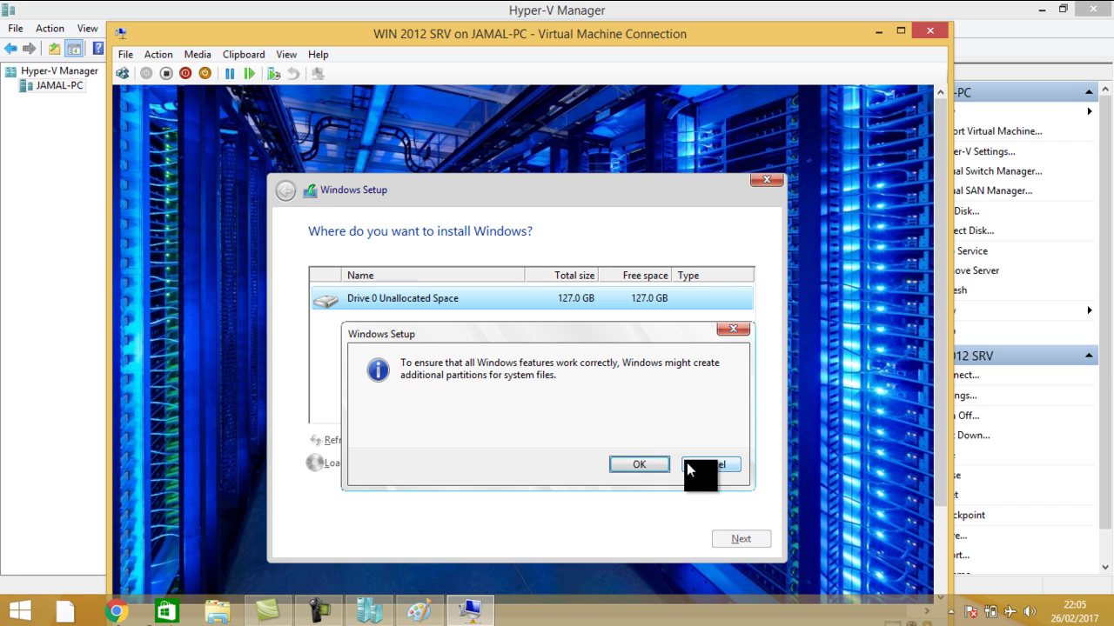
pyautogui.click(656, 468)
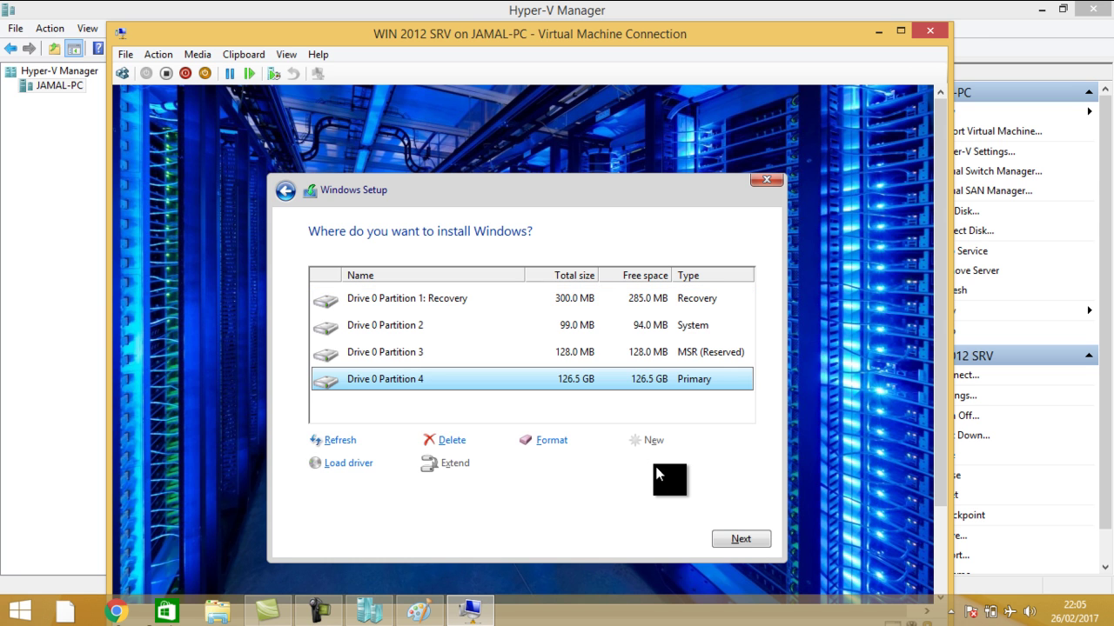
pyautogui.click(739, 540)
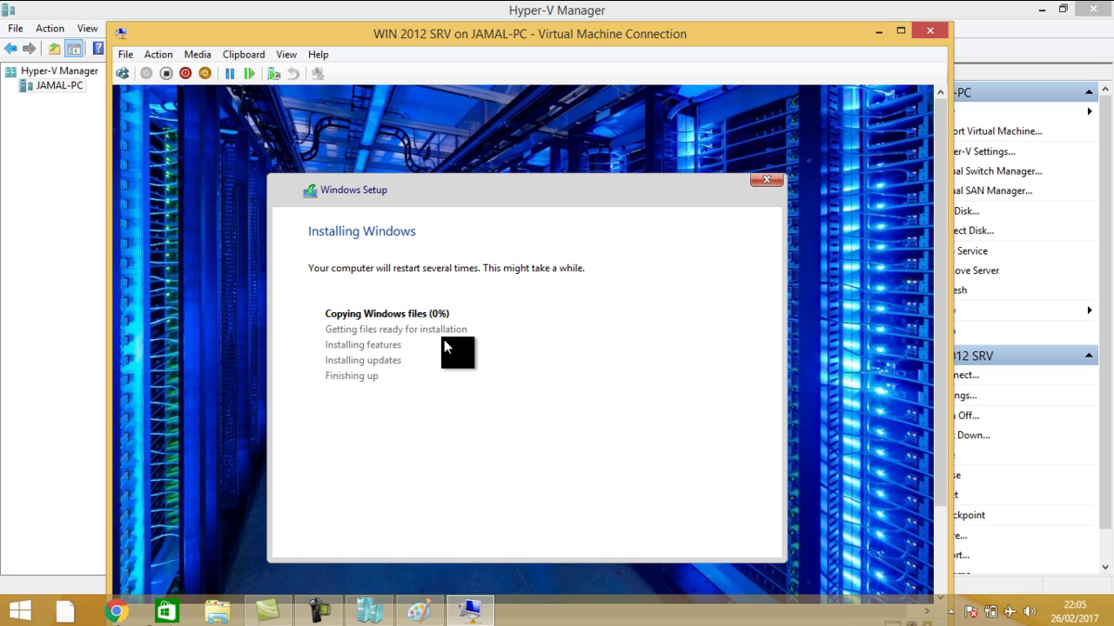
pyautogui.moveTo(317, 609)
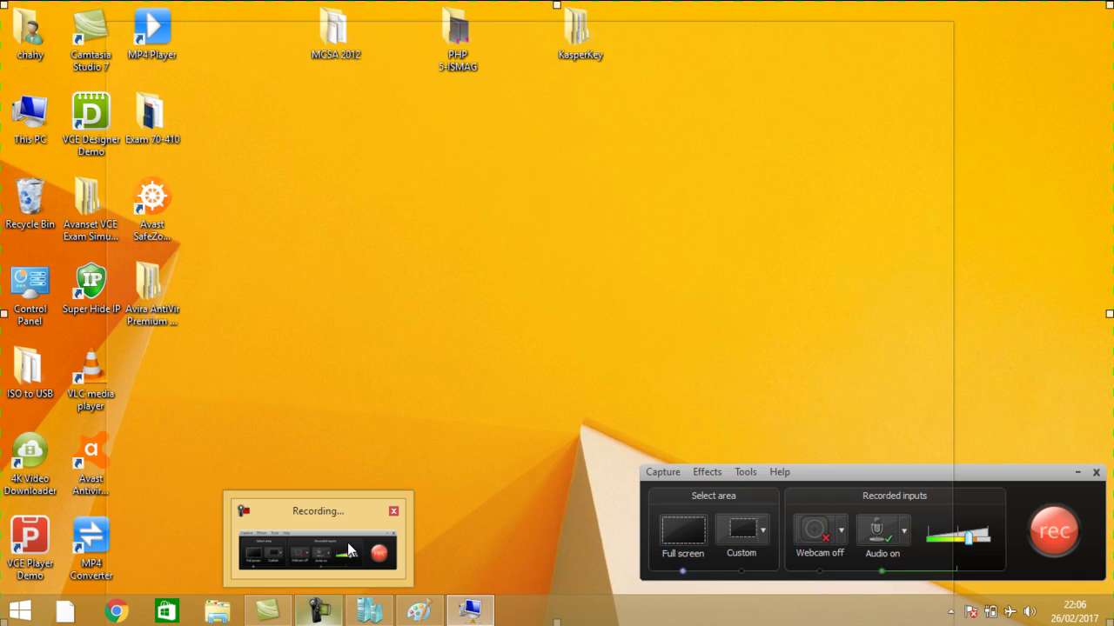
pyautogui.click(347, 542)
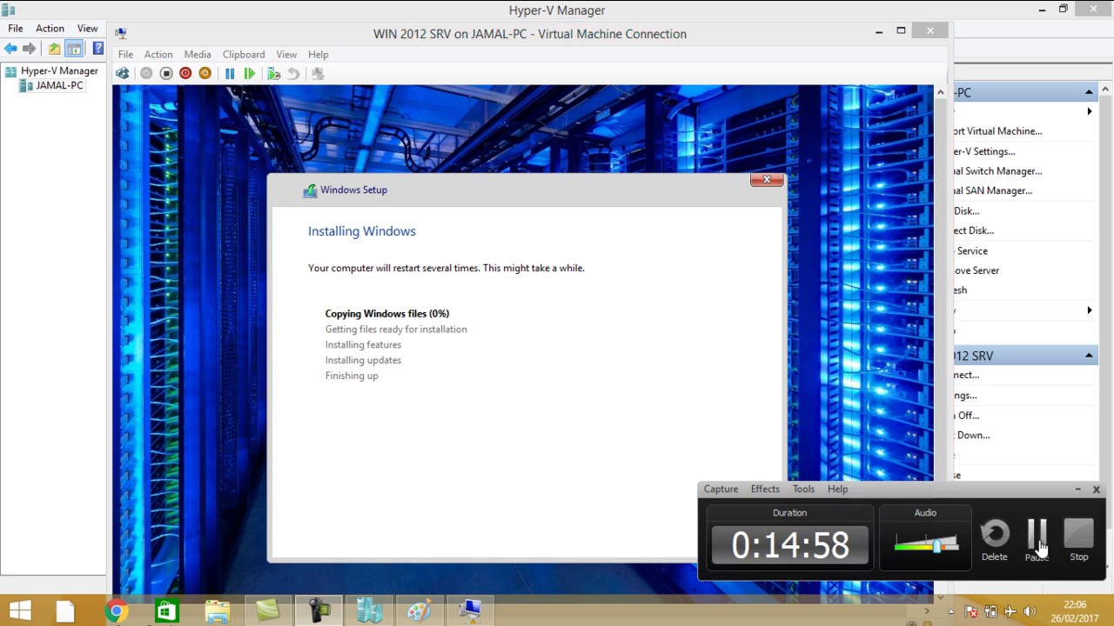
pyautogui.click(1032, 533)
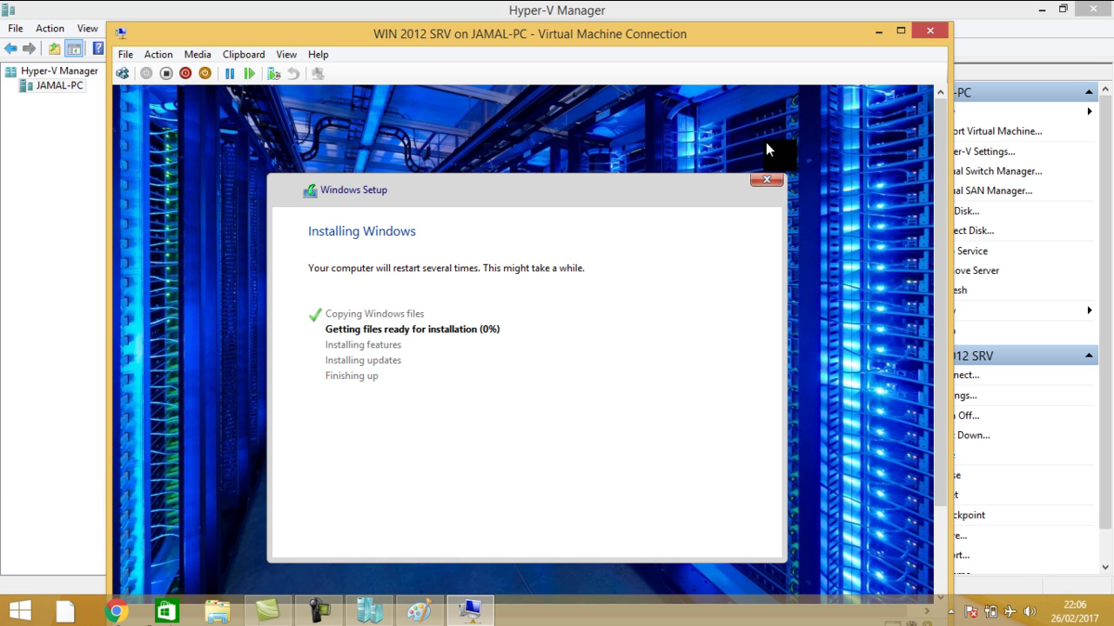
# Close the virtual machine connection window and create a checkpoint of the running WIN 2012 SRV virtual machine
pyautogui.click(930, 31)
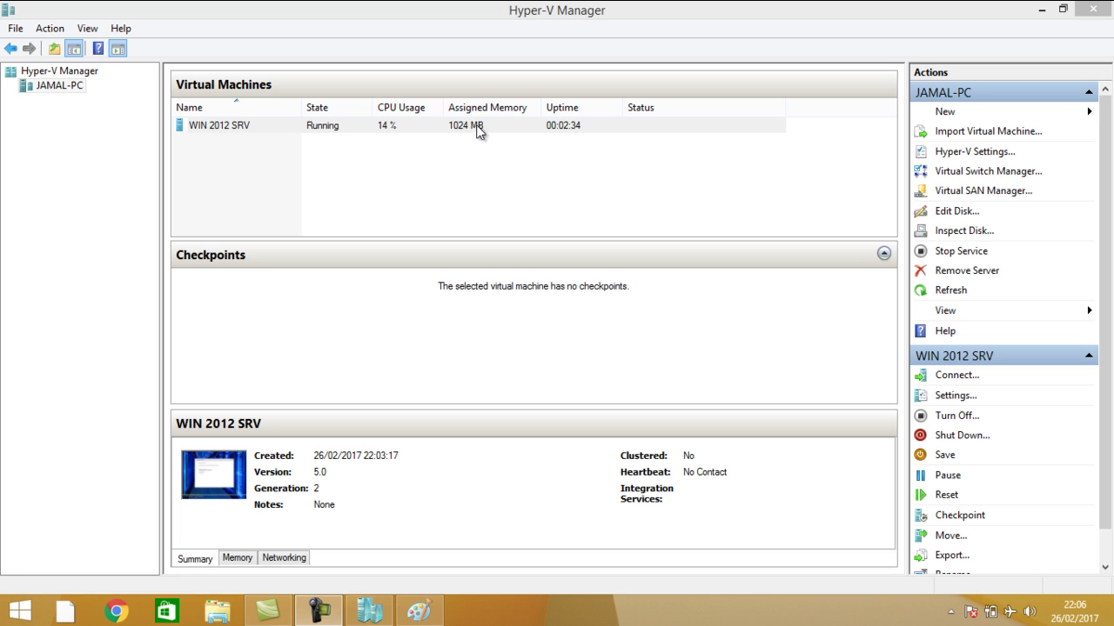
pyautogui.rightClick(261, 125)
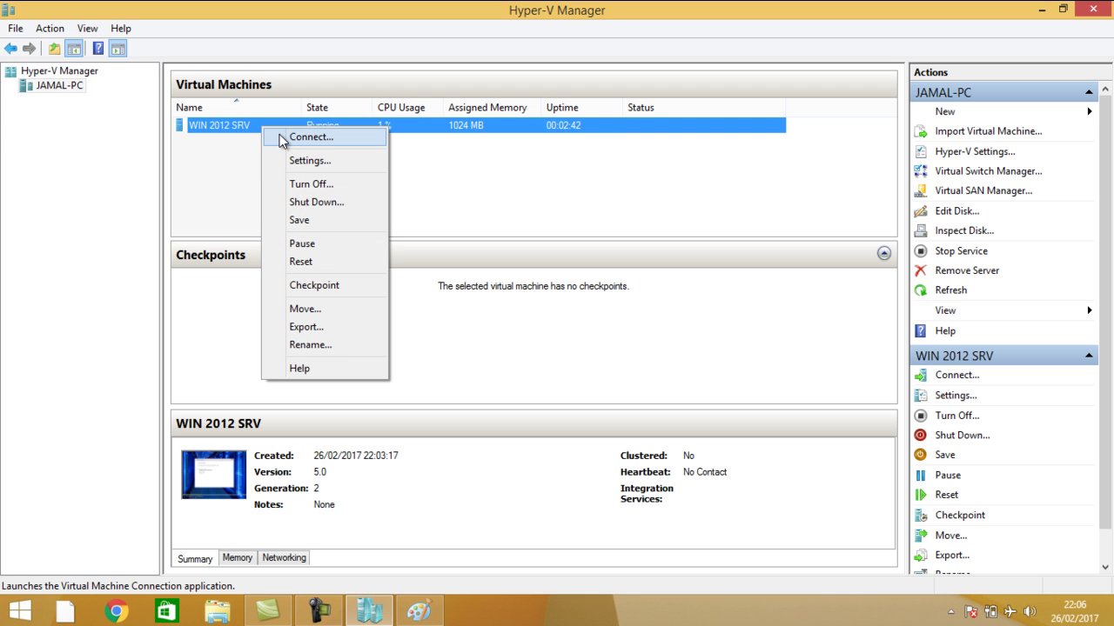
pyautogui.click(220, 228)
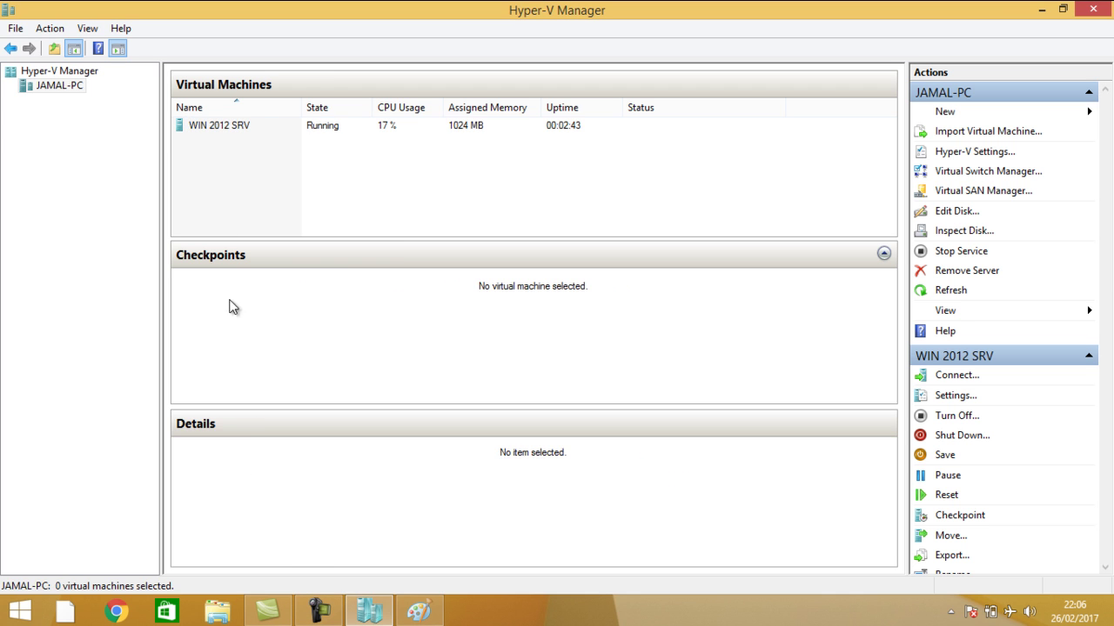
pyautogui.click(248, 124)
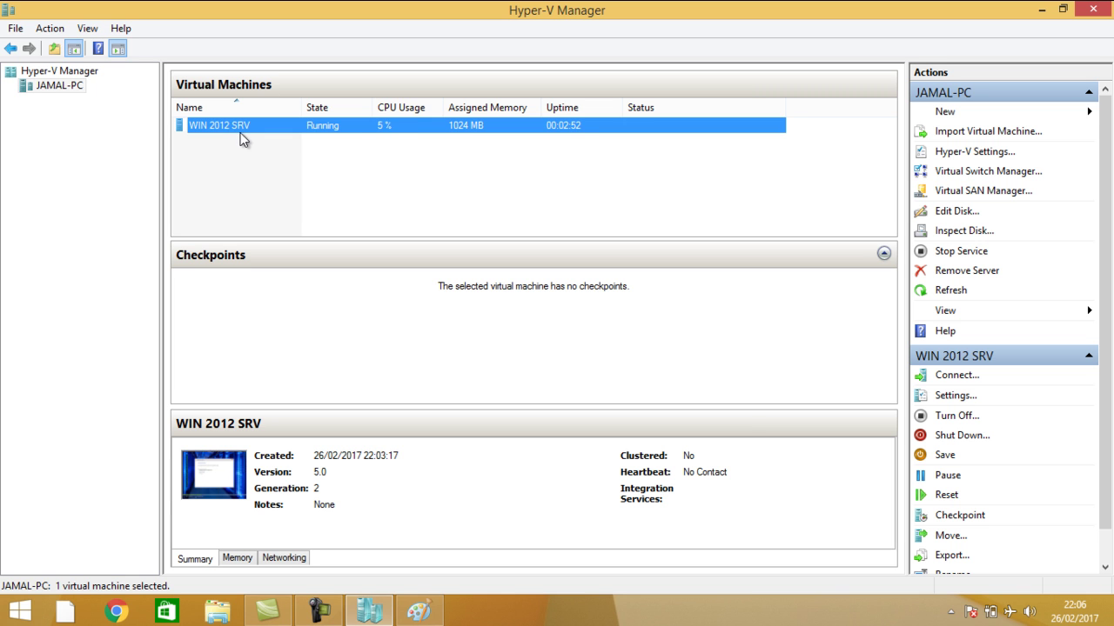
pyautogui.rightClick(241, 125)
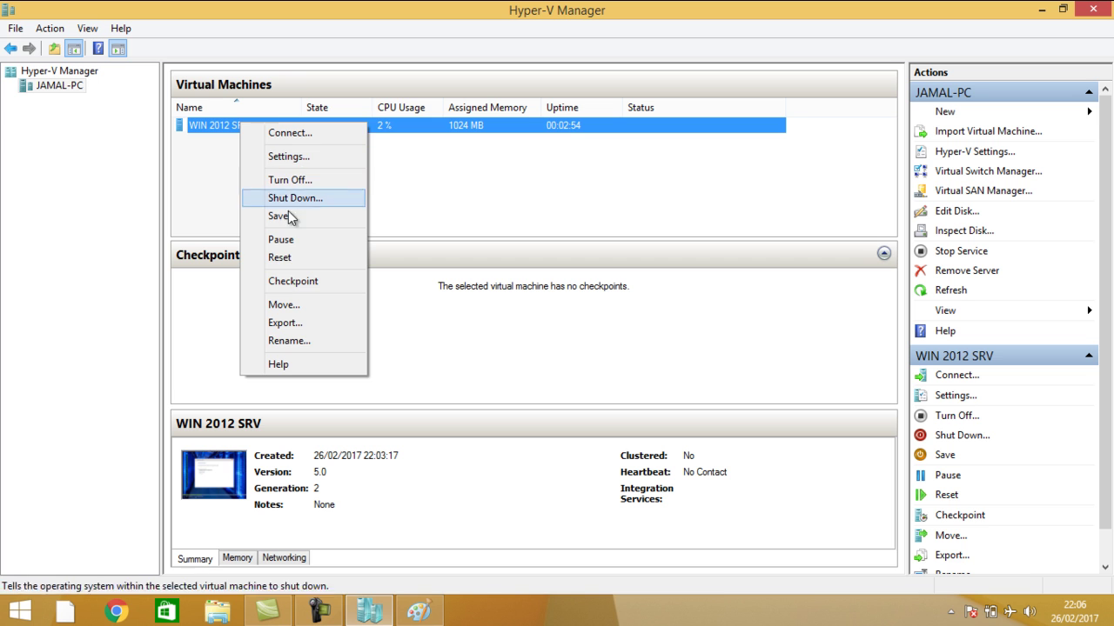
pyautogui.click(298, 281)
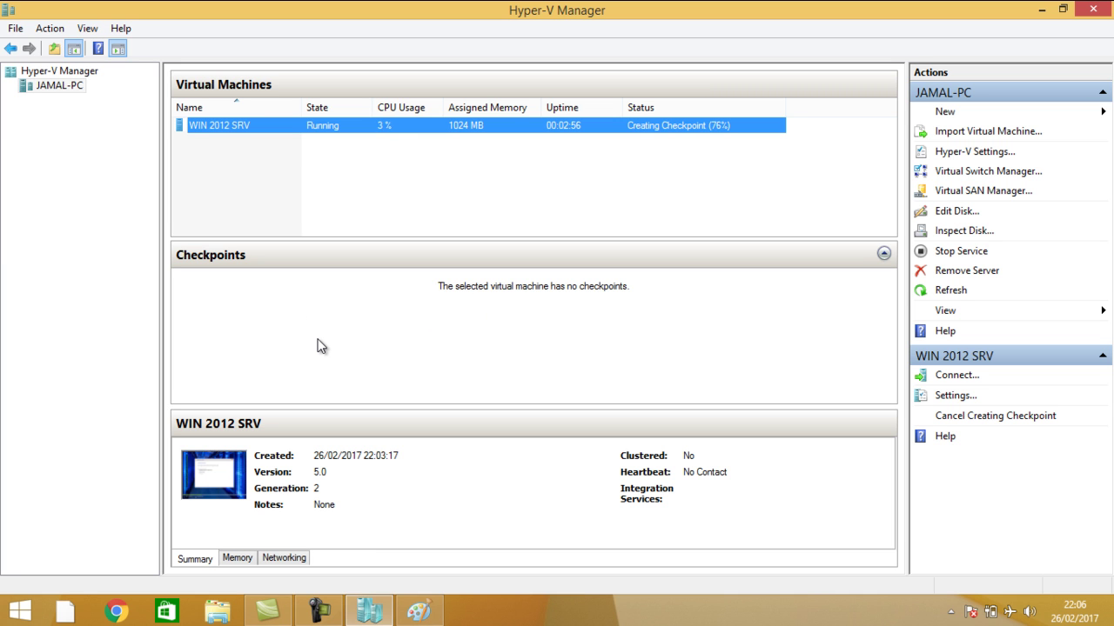
pyautogui.rightClick(234, 126)
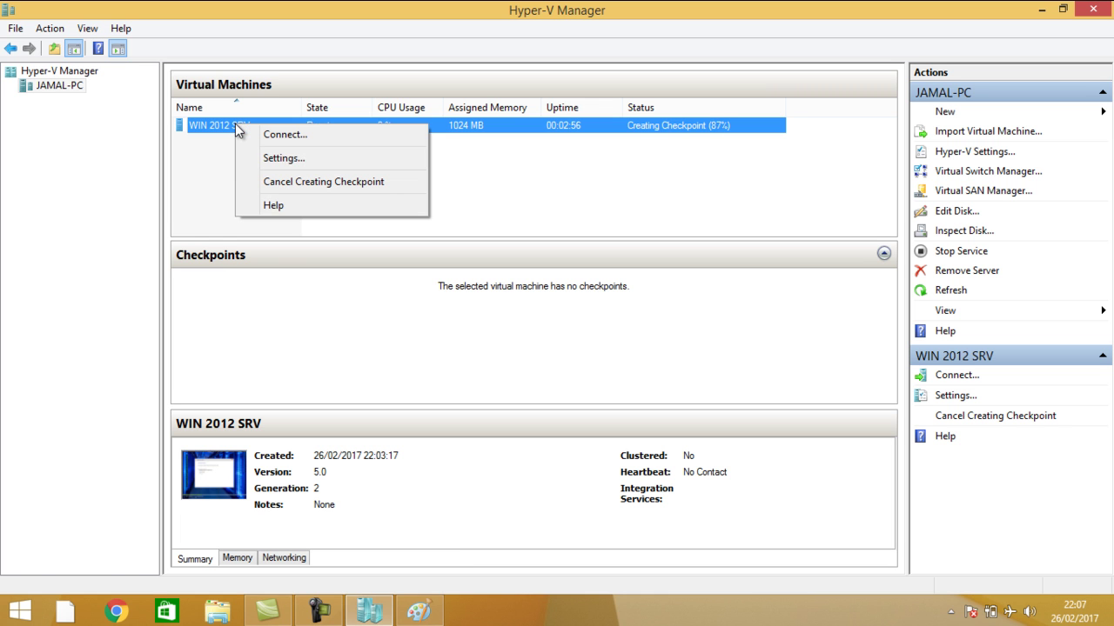
pyautogui.click(238, 332)
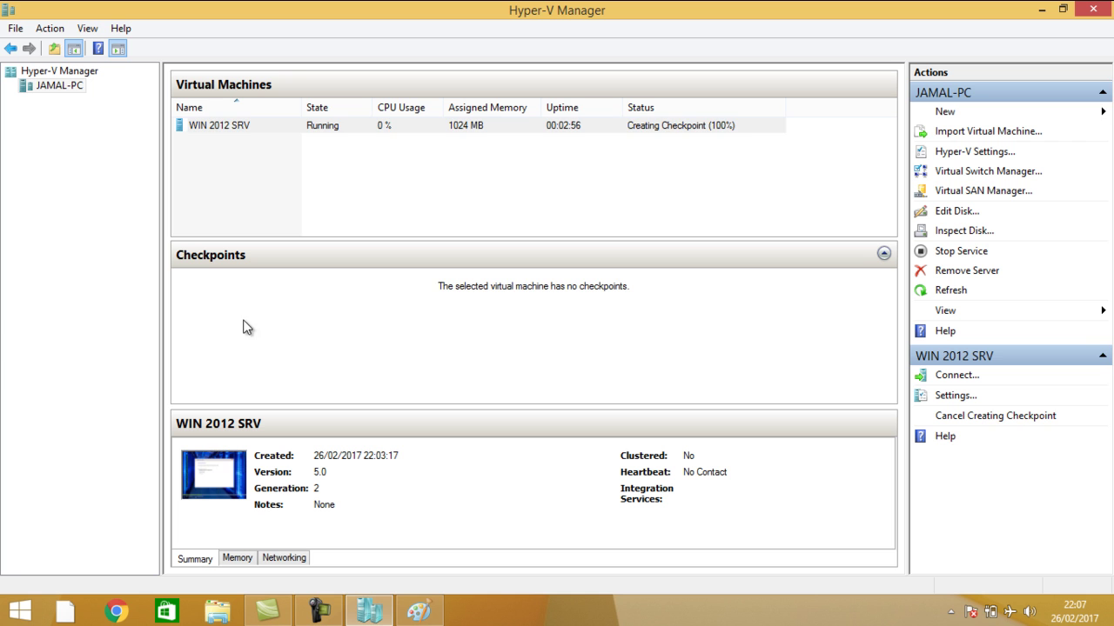
# Inspect the details of the new WIN 2012 SRV checkpoint and of its Now state
pyautogui.click(217, 280)
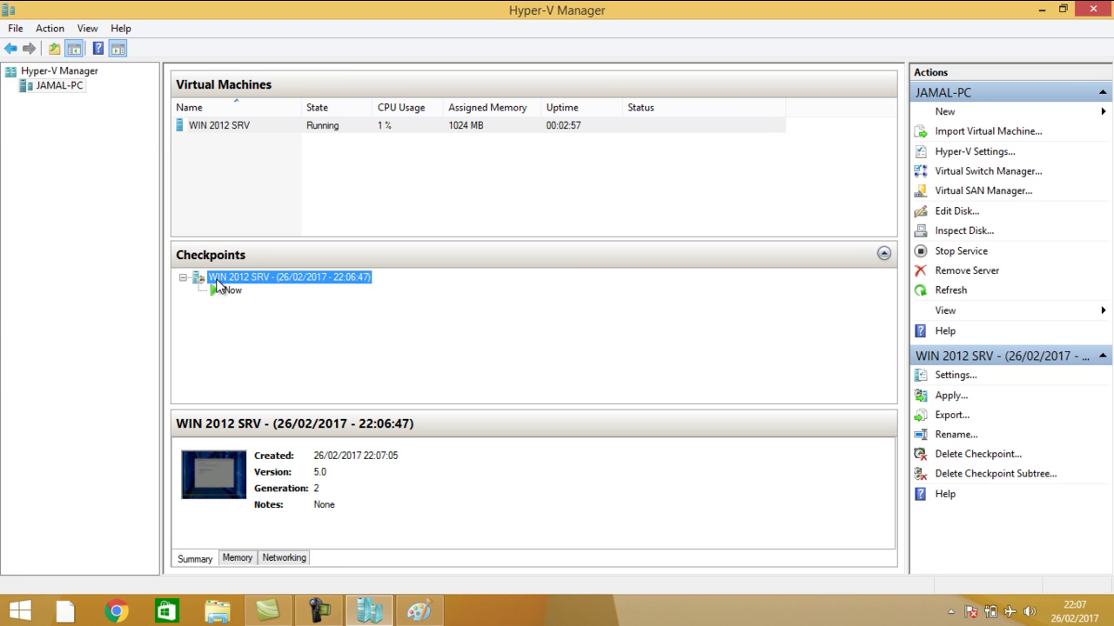
pyautogui.click(230, 290)
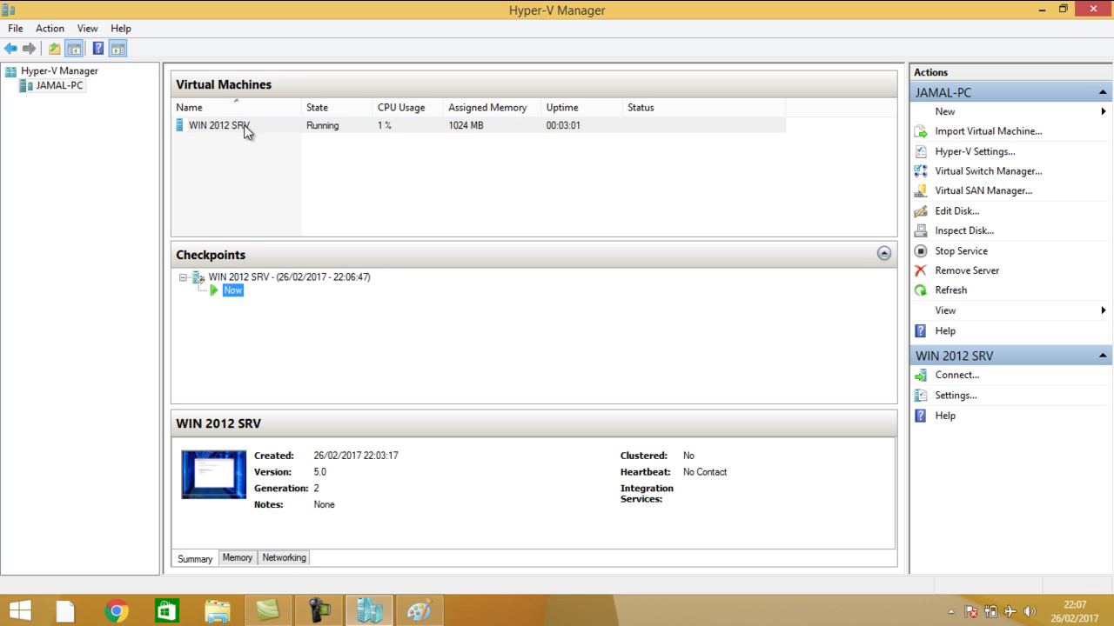
pyautogui.click(258, 276)
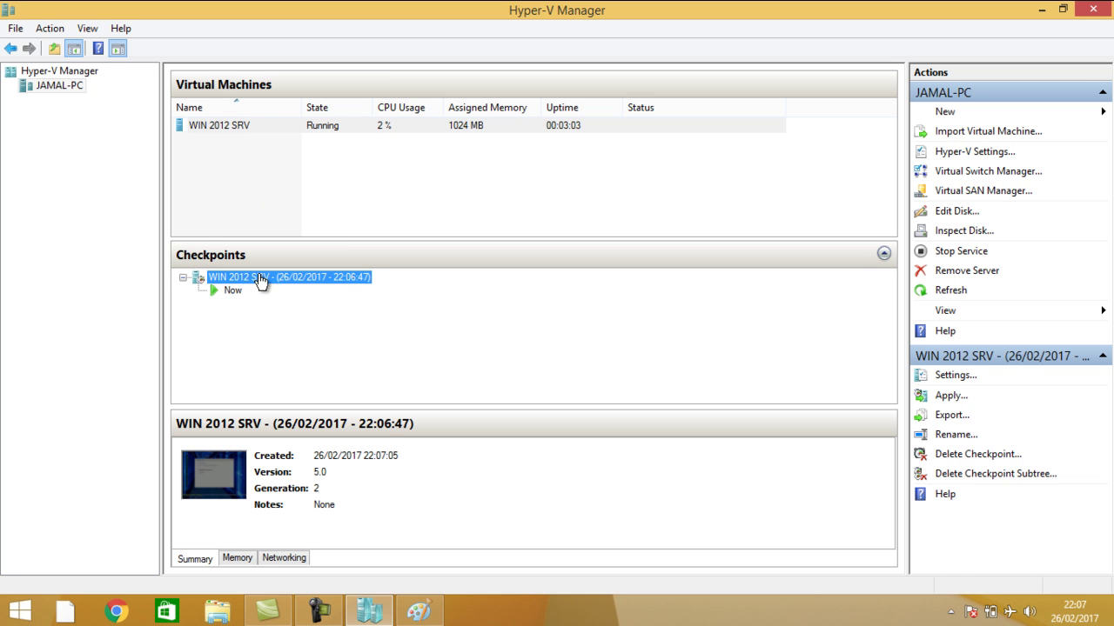
# Connect to WIN 2012 SRV twice to check the Windows installation progress, closing the connection window each time
pyautogui.click(235, 128)
pyautogui.rightClick(238, 127)
pyautogui.click(250, 135)
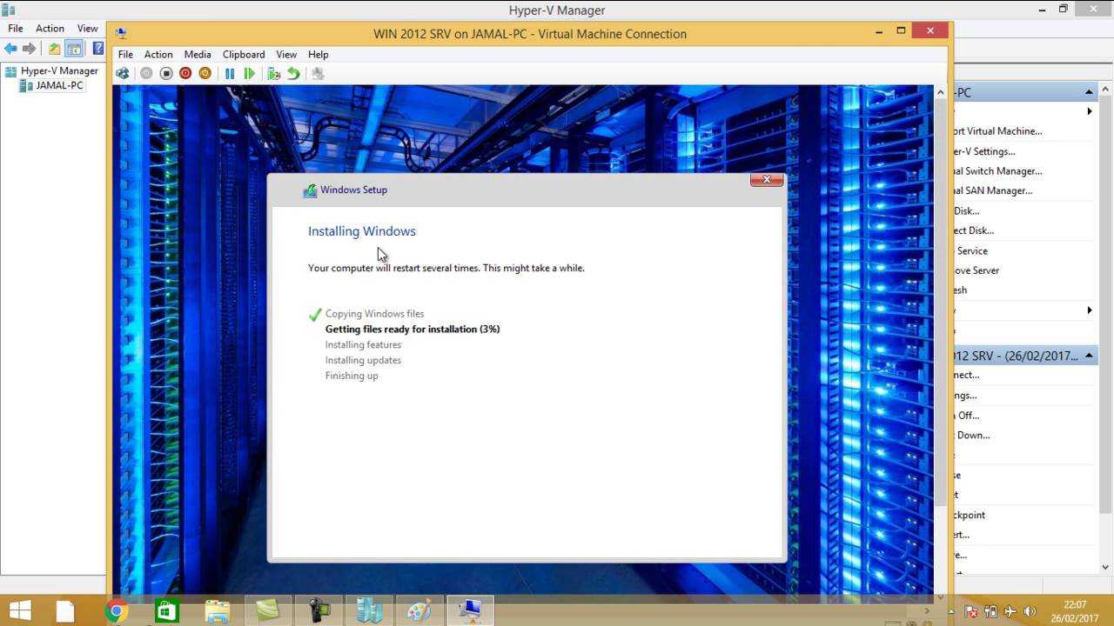
pyautogui.click(932, 32)
pyautogui.click(328, 127)
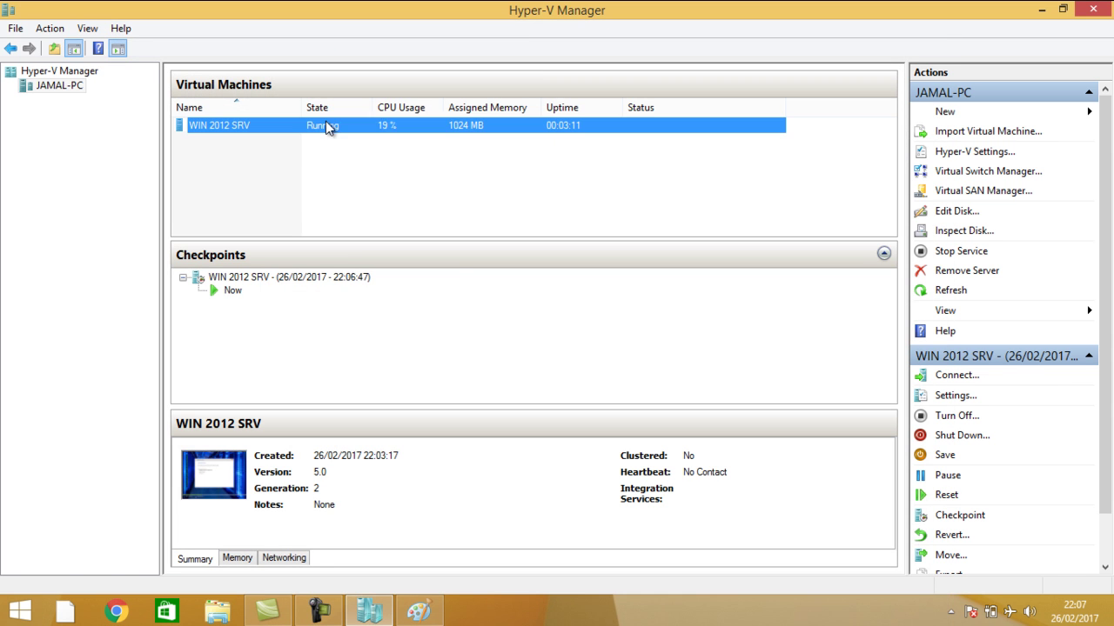
pyautogui.rightClick(328, 127)
pyautogui.click(350, 131)
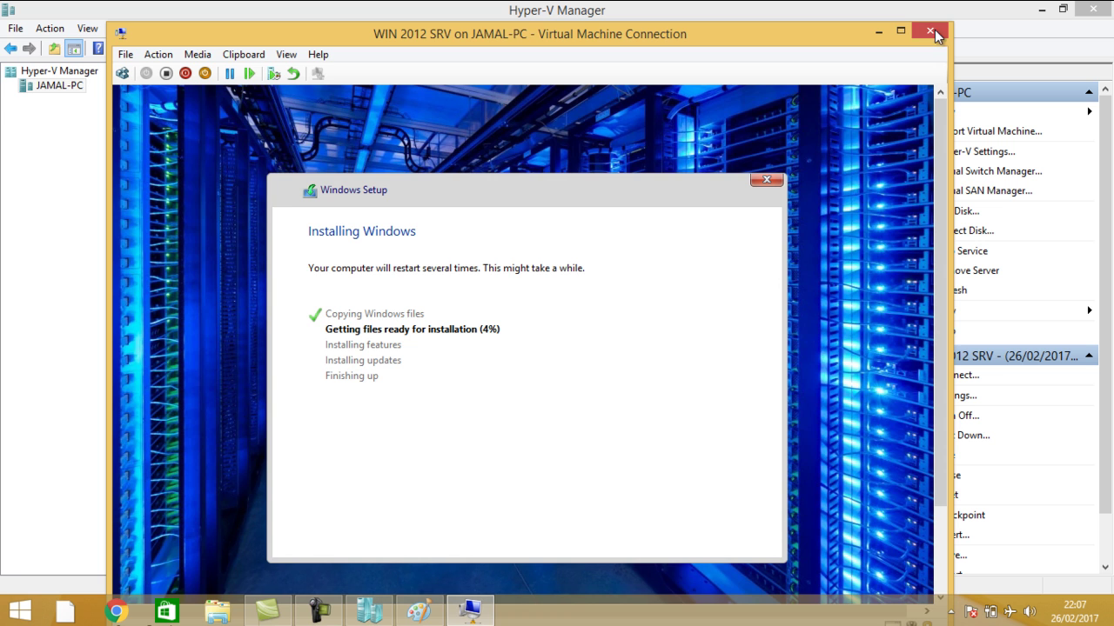
pyautogui.click(933, 29)
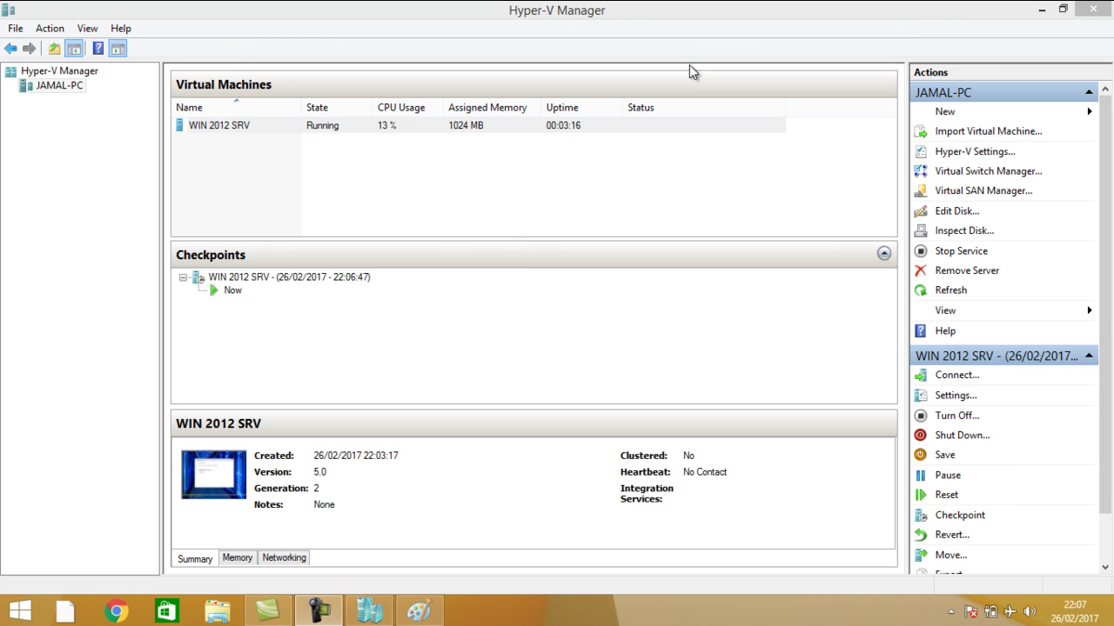
pyautogui.rightClick(399, 130)
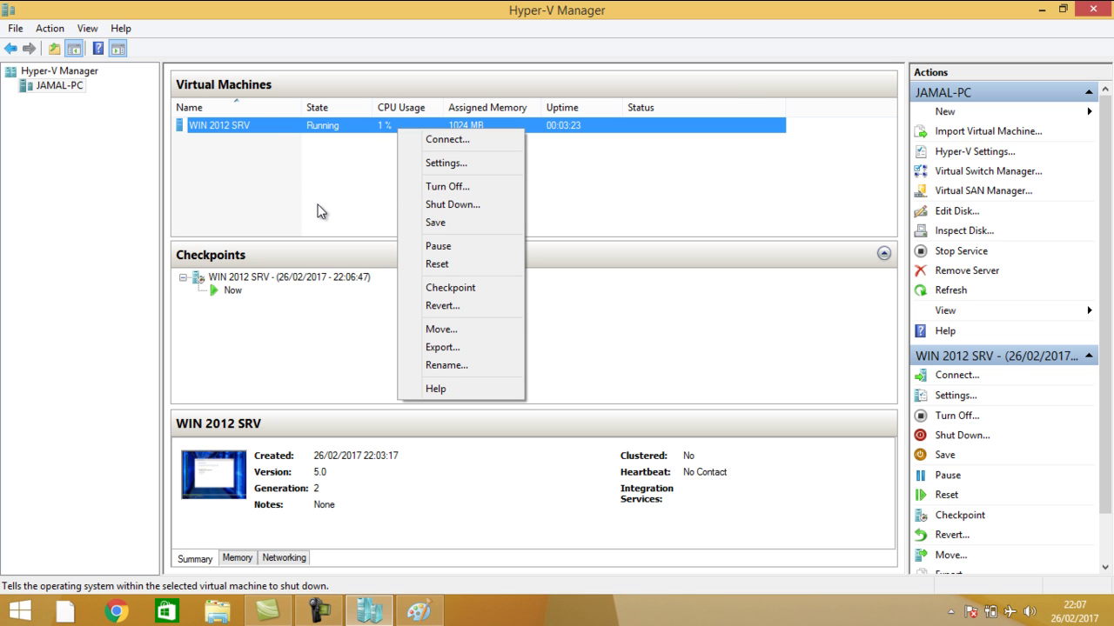
pyautogui.click(268, 189)
pyautogui.click(260, 127)
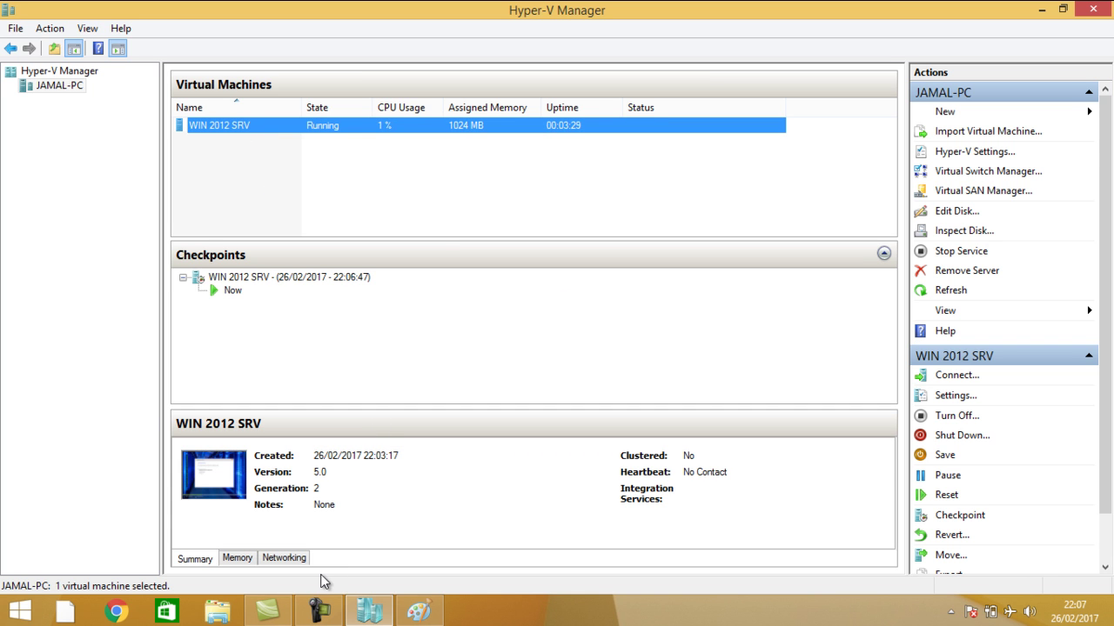
pyautogui.click(323, 607)
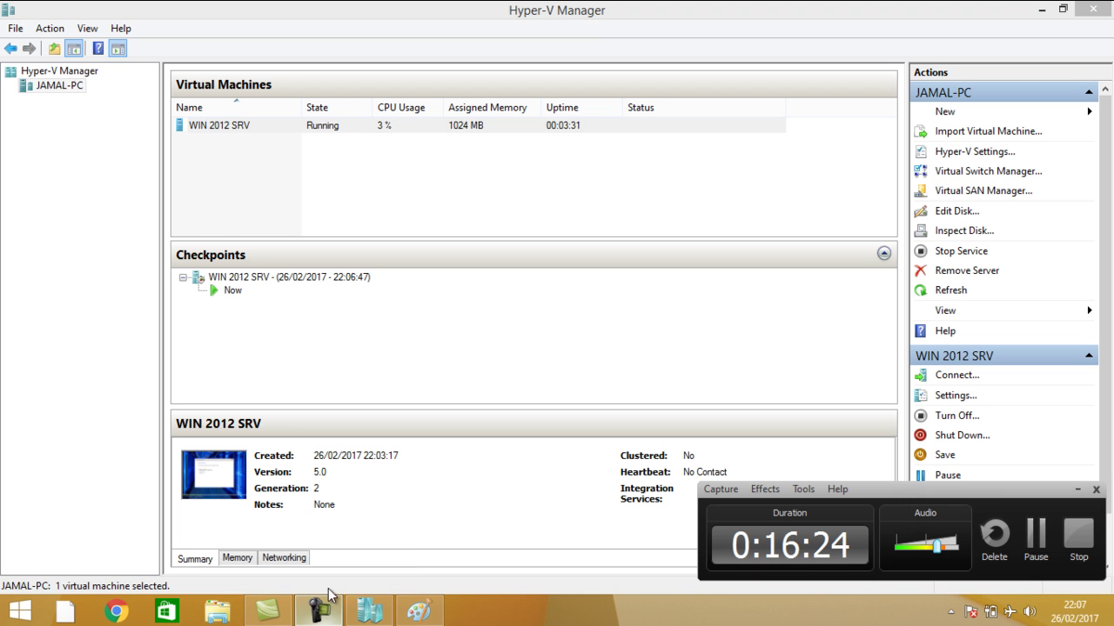
pyautogui.click(1036, 539)
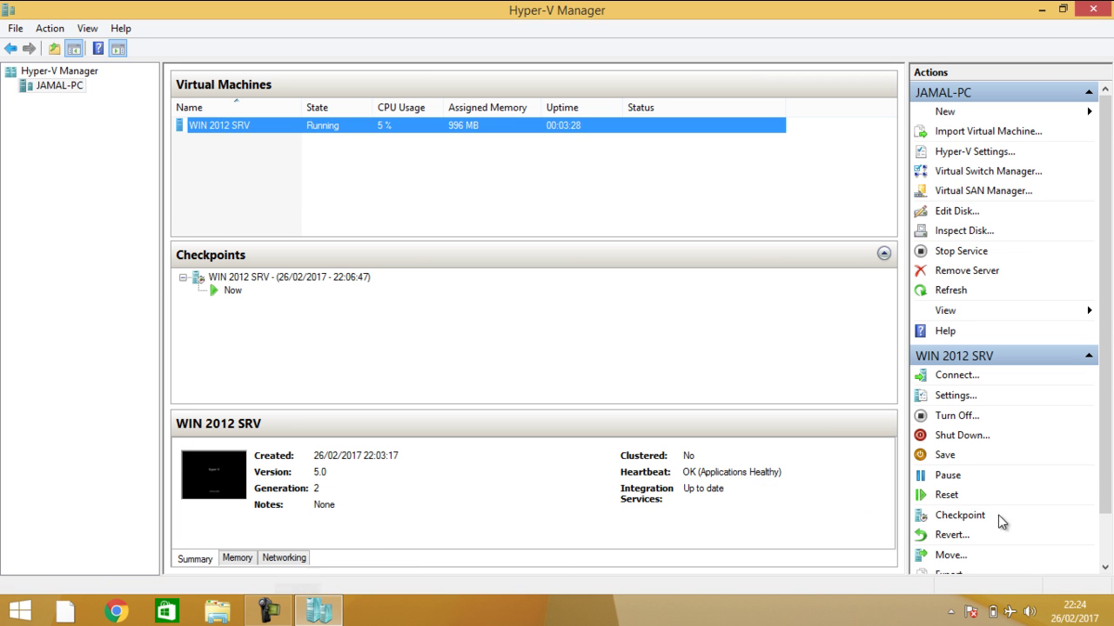
# Connect to the WIN 2012 SRV virtual machine and maximize its connection window to follow the setup
pyautogui.rightClick(341, 122)
pyautogui.click(359, 132)
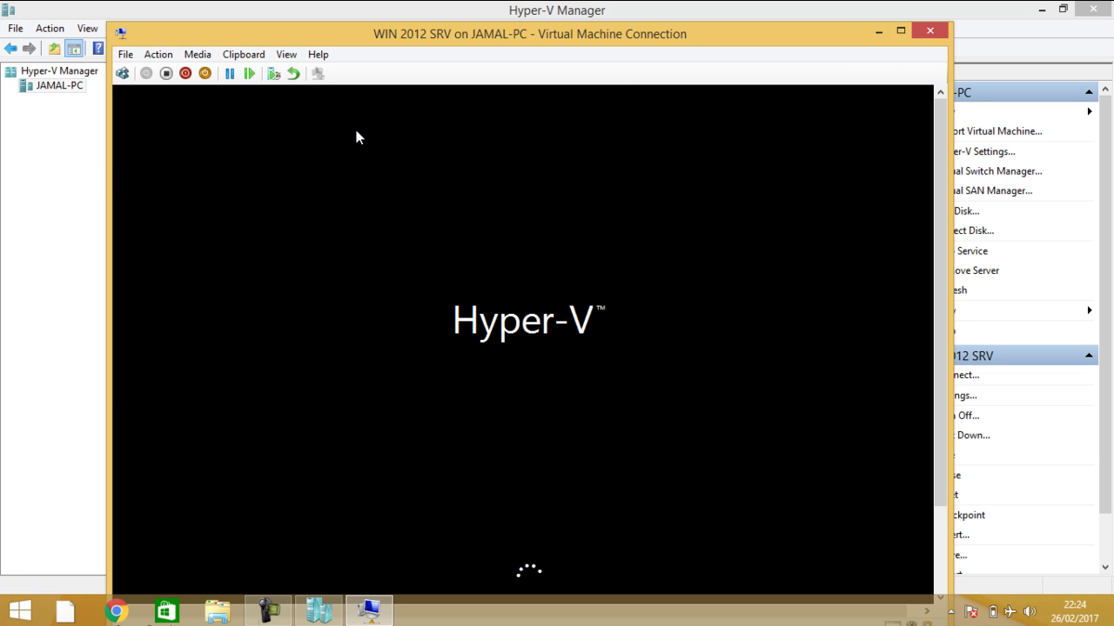
pyautogui.doubleClick(431, 30)
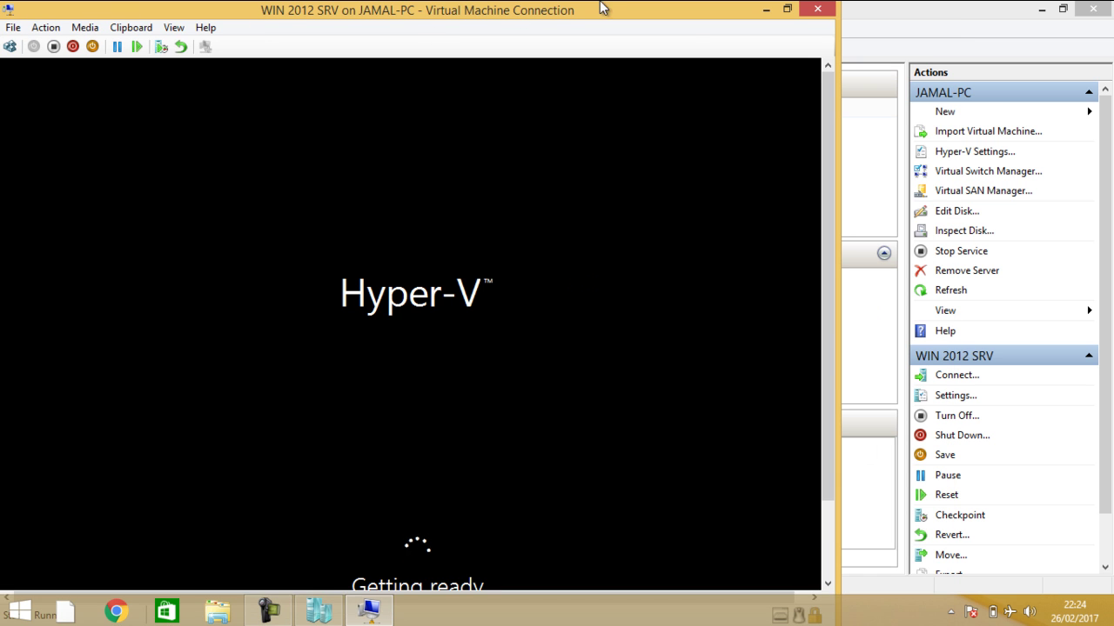
pyautogui.click(788, 9)
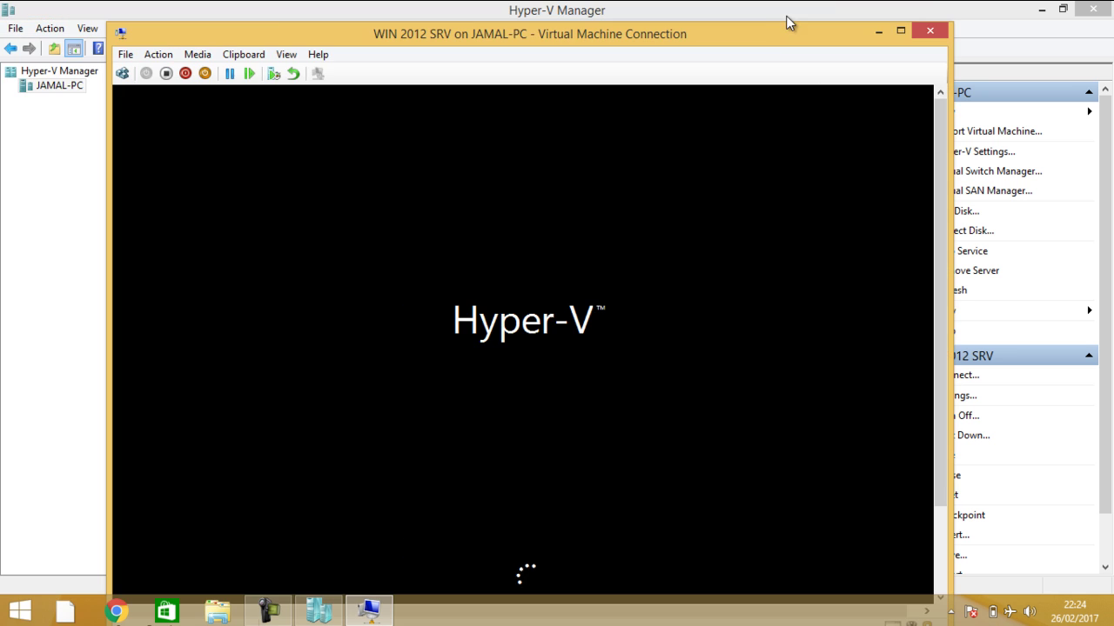
pyautogui.moveTo(774, 31); pyautogui.dragTo(661, 7)
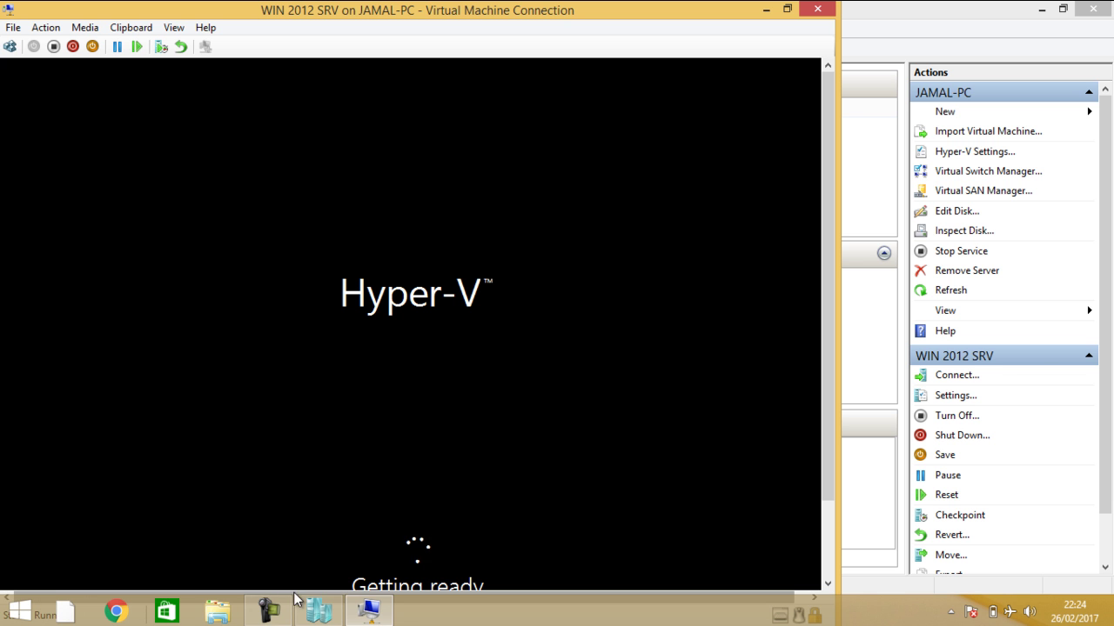
pyautogui.click(213, 613)
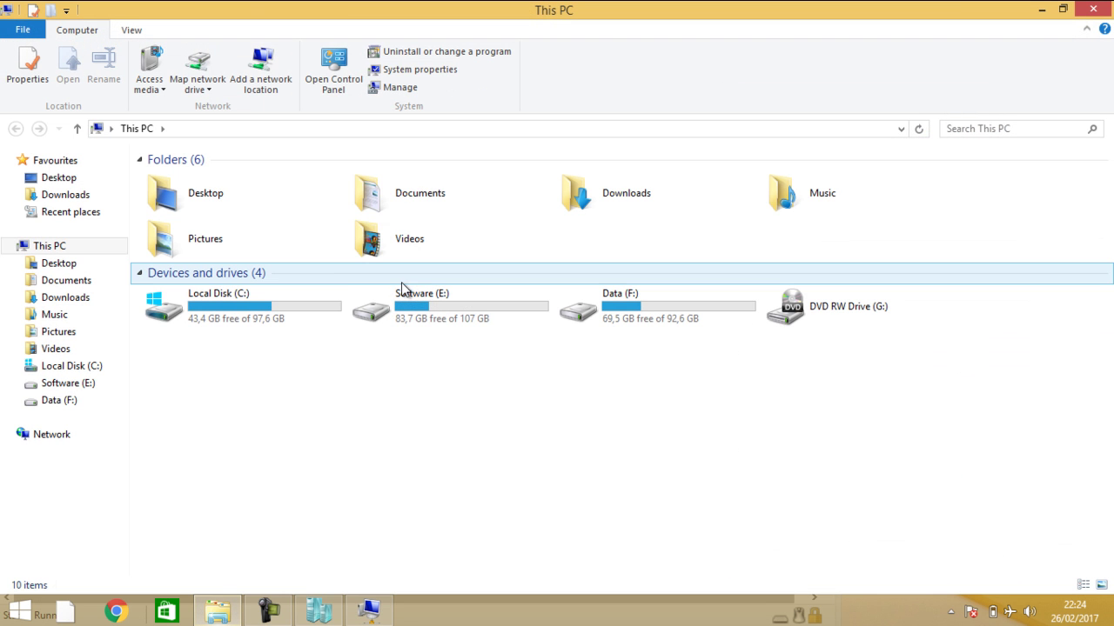
pyautogui.click(371, 125)
pyautogui.click(371, 124)
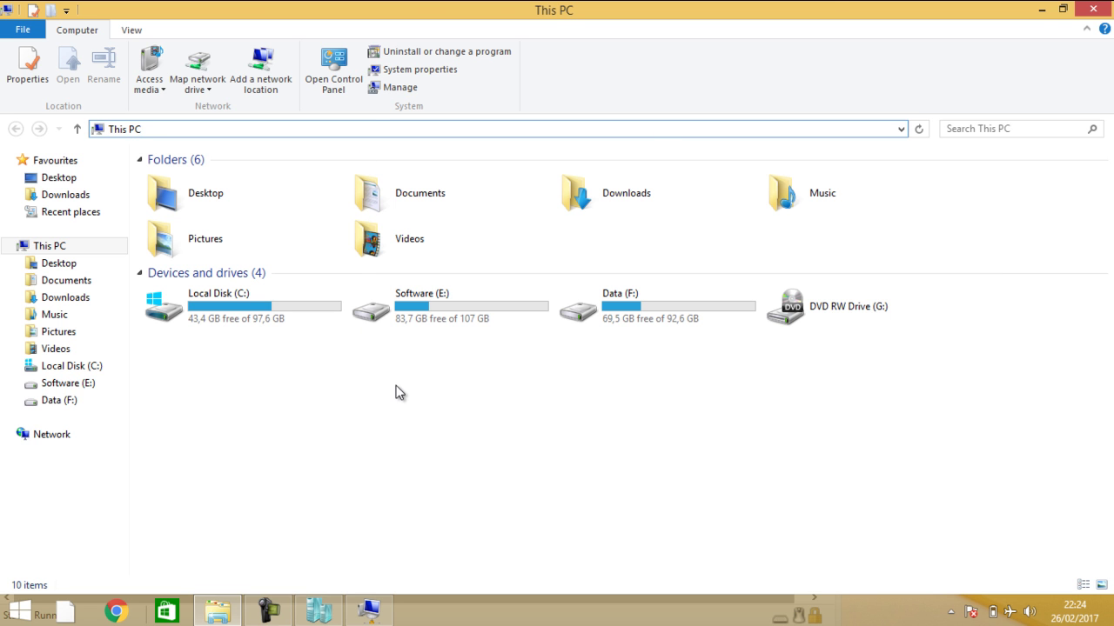
pyautogui.click(1093, 9)
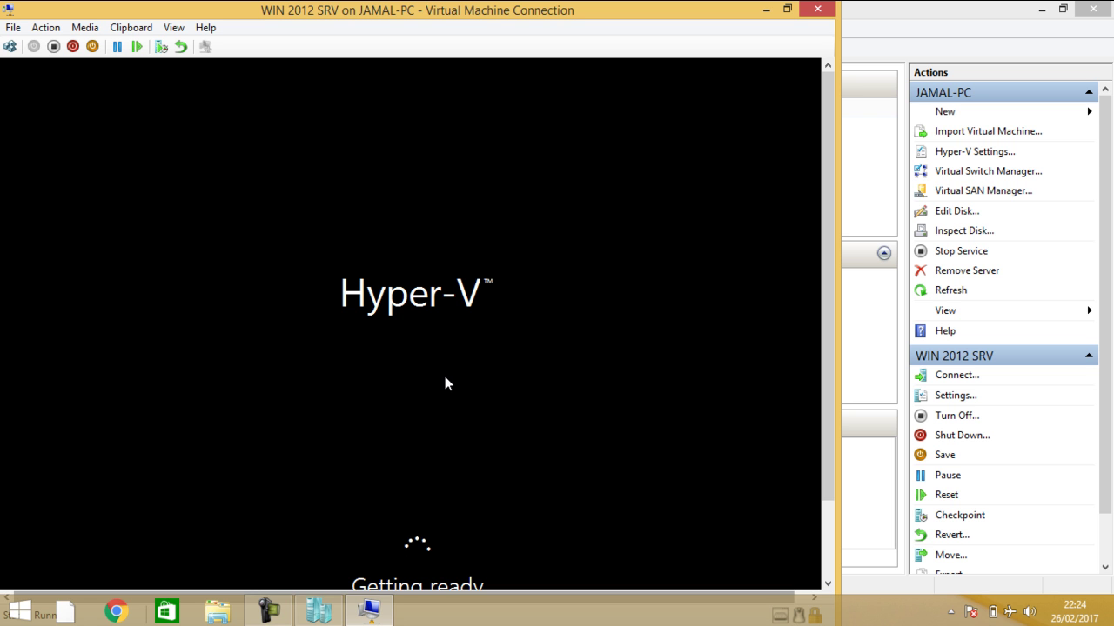
pyautogui.moveTo(261, 614)
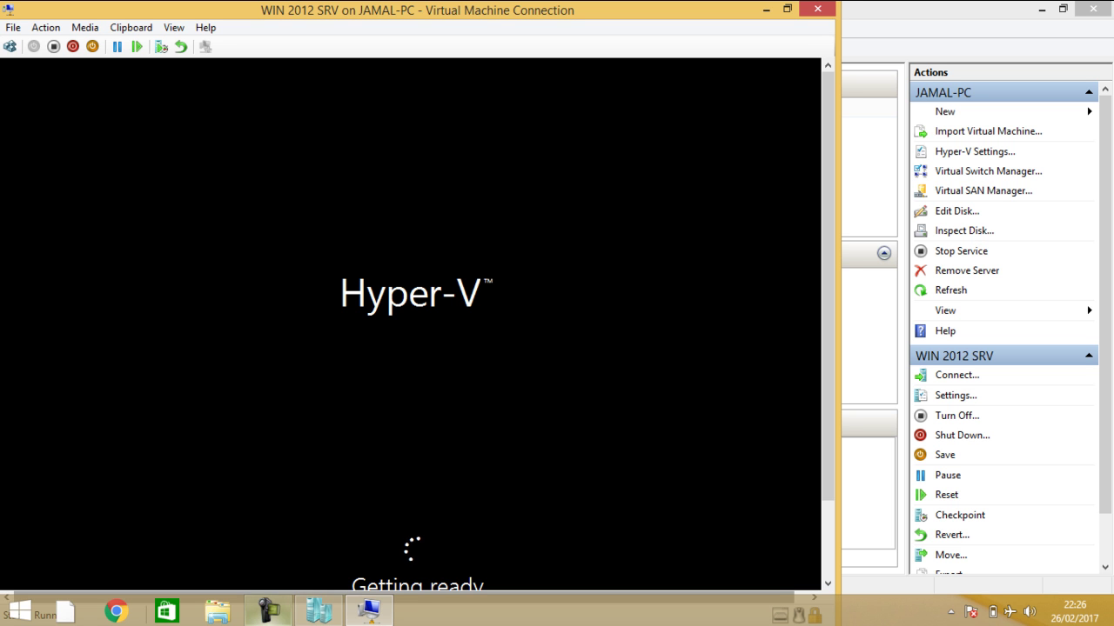
pyautogui.click(266, 614)
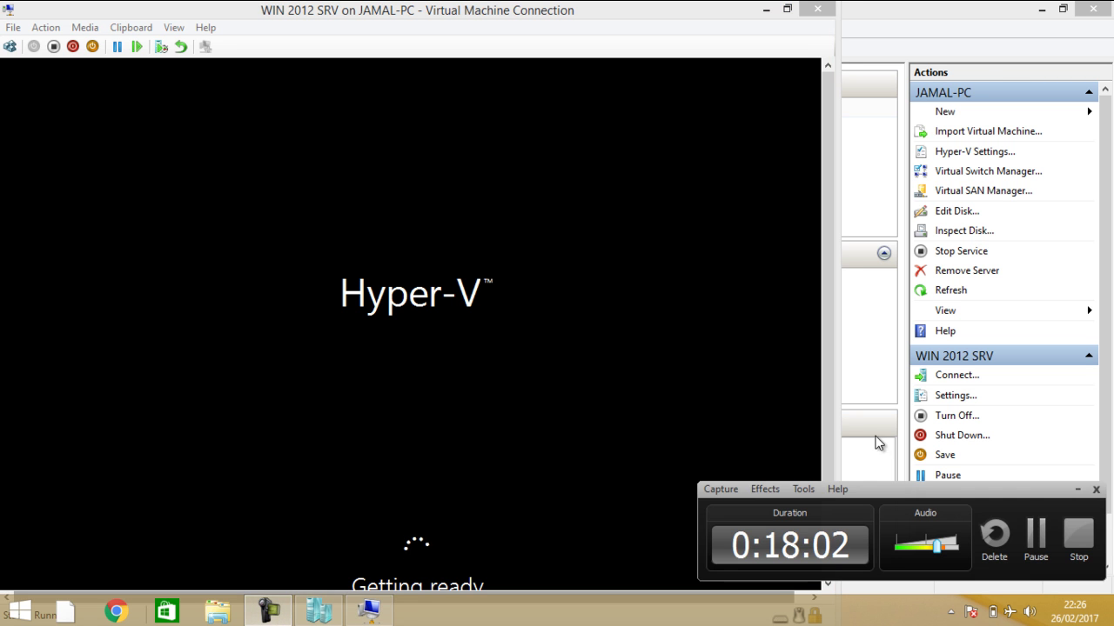
# Enter and confirm the password for the built-in Administrator account, and finish the Windows setup settings
pyautogui.click(1041, 544)
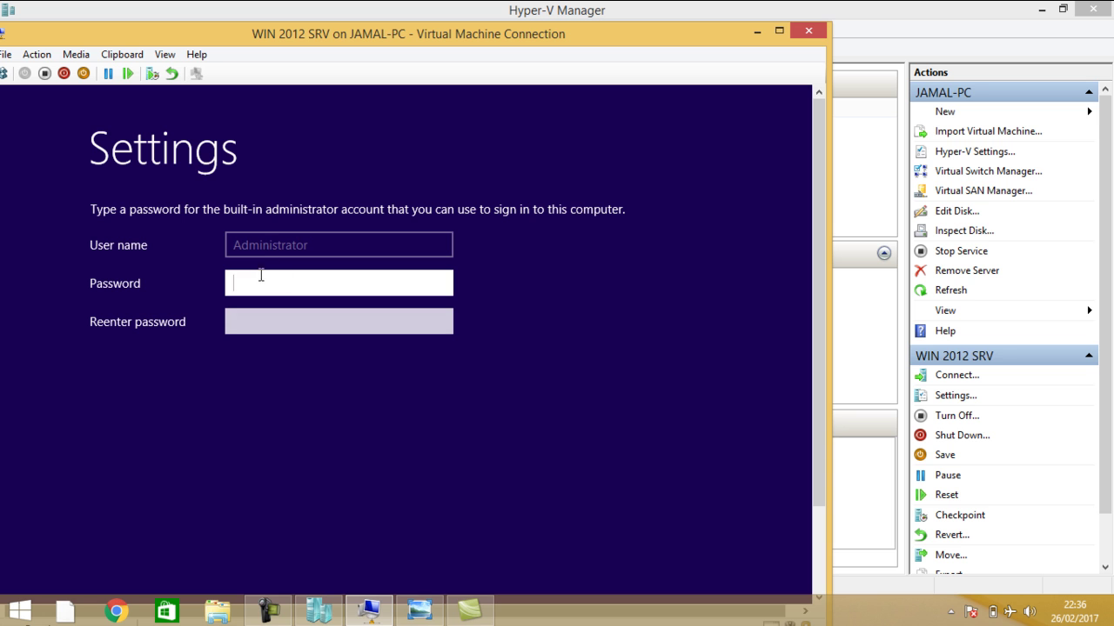
pyautogui.write('••••••••••••')
pyautogui.press('Tab')
pyautogui.write('••••••••••••')
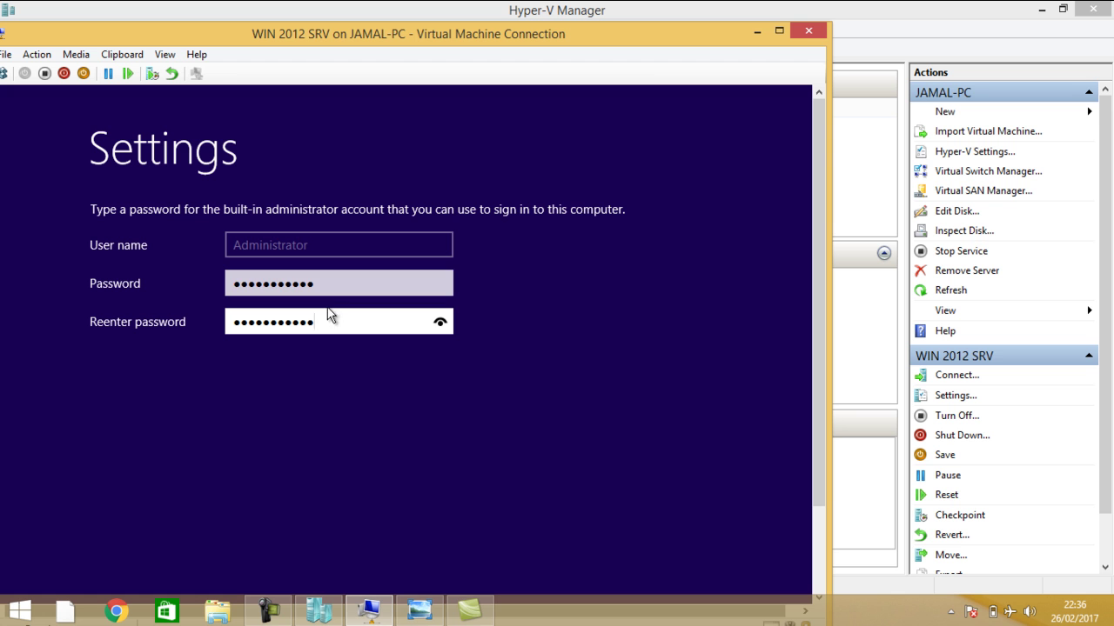
pyautogui.click(780, 31)
pyautogui.doubleClick(734, 17)
pyautogui.moveTo(814, 295); pyautogui.dragTo(830, 490)
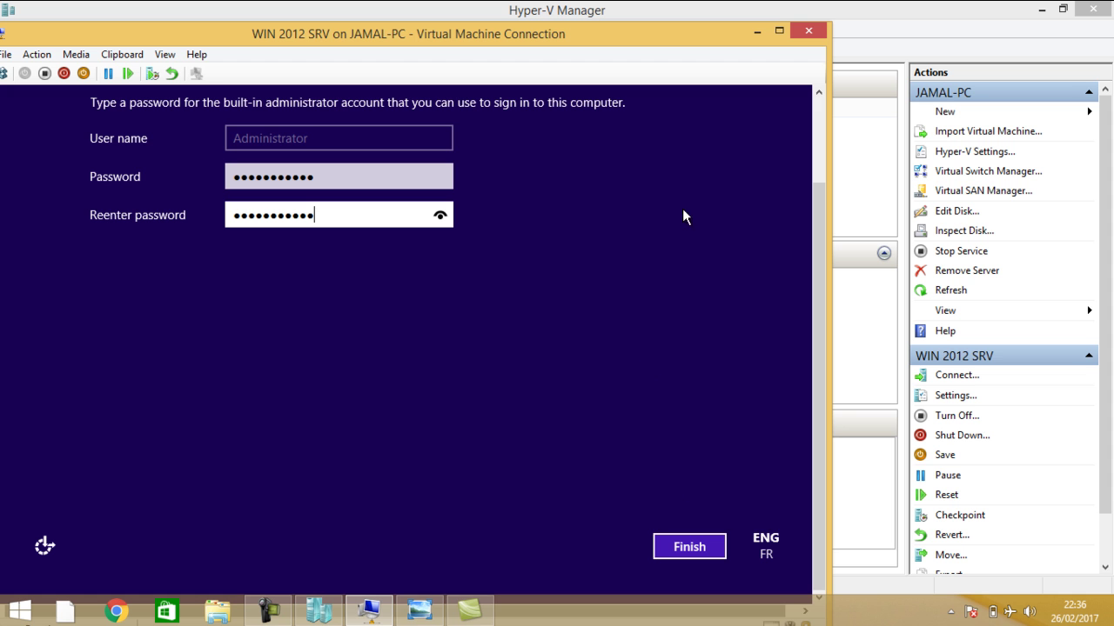
pyautogui.moveTo(823, 454); pyautogui.dragTo(823, 496)
pyautogui.click(690, 546)
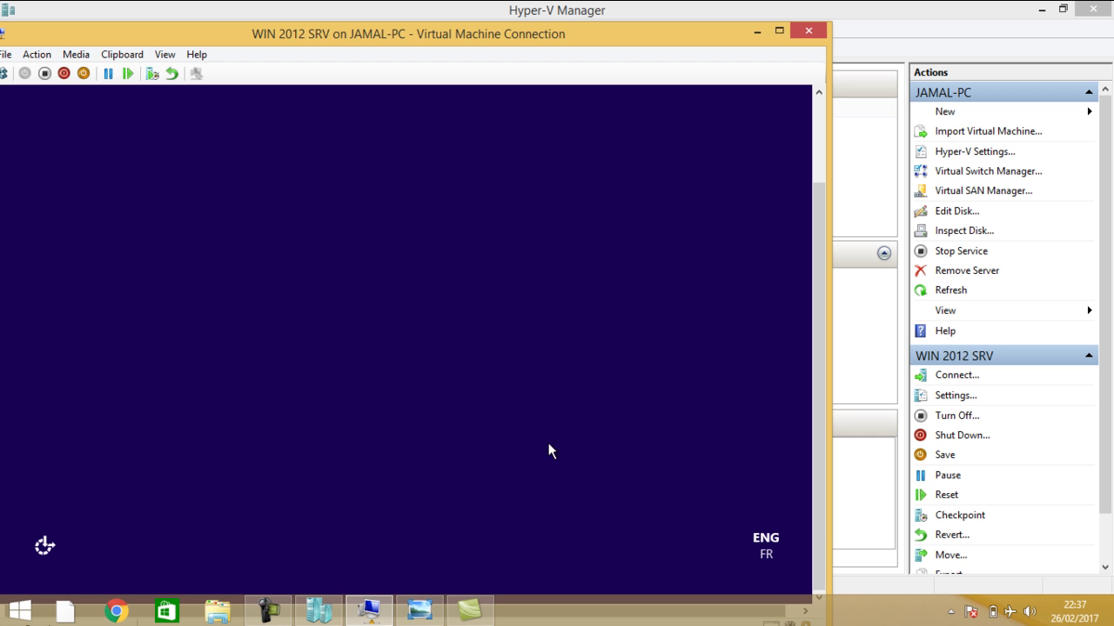
# Reposition the virtual machine connection window and try to insert the Integration Services Setup Disk during the finalizing phase
pyautogui.moveTo(312, 40); pyautogui.dragTo(466, 35)
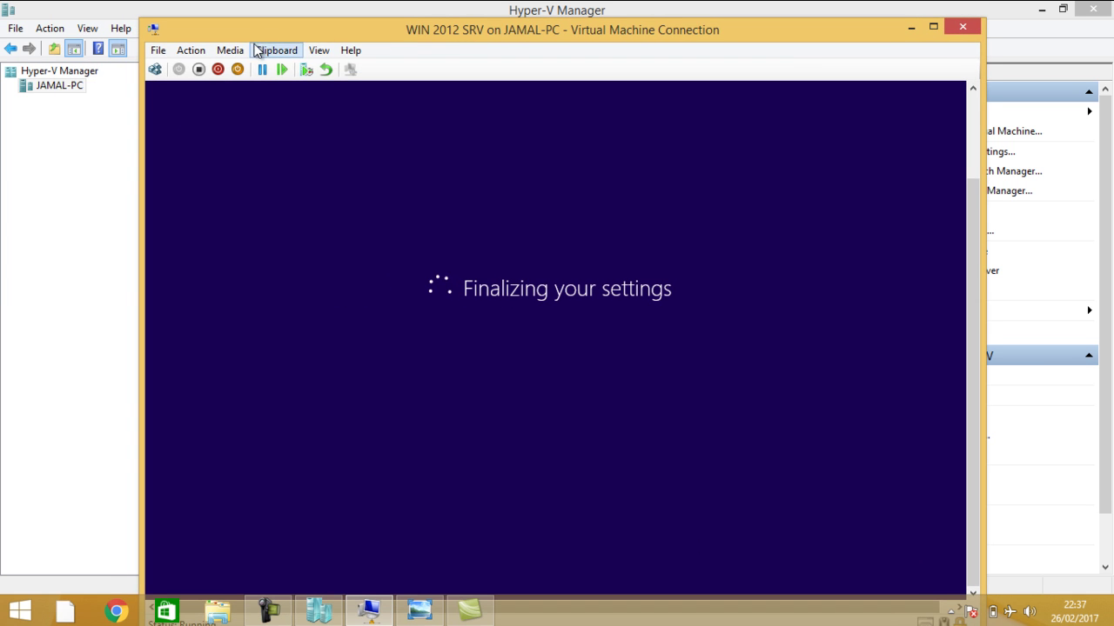
pyautogui.click(198, 54)
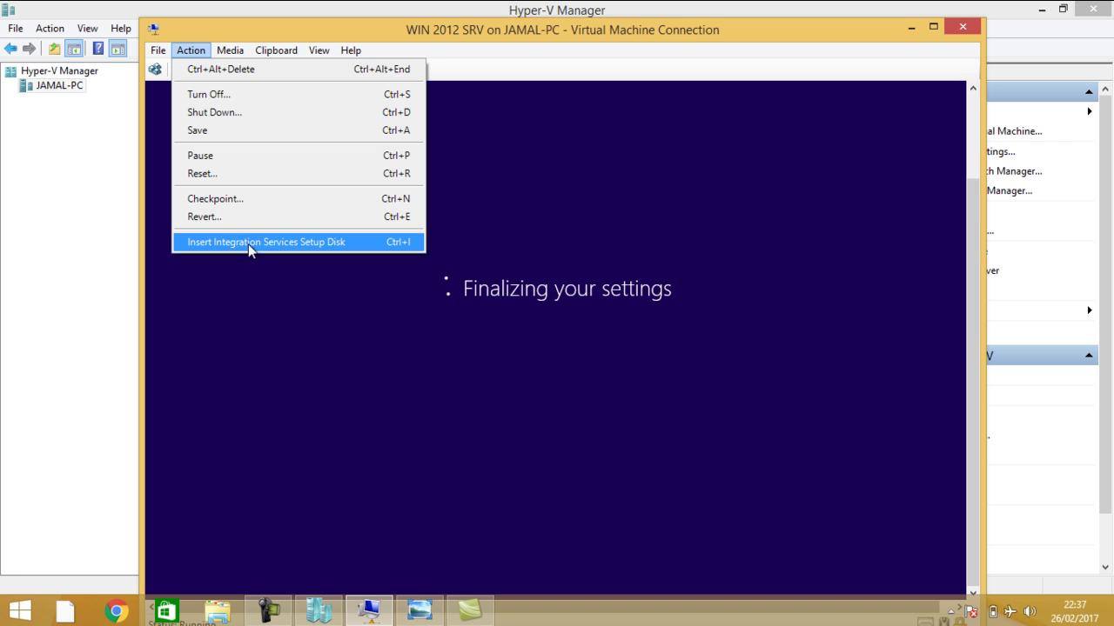
pyautogui.click(338, 242)
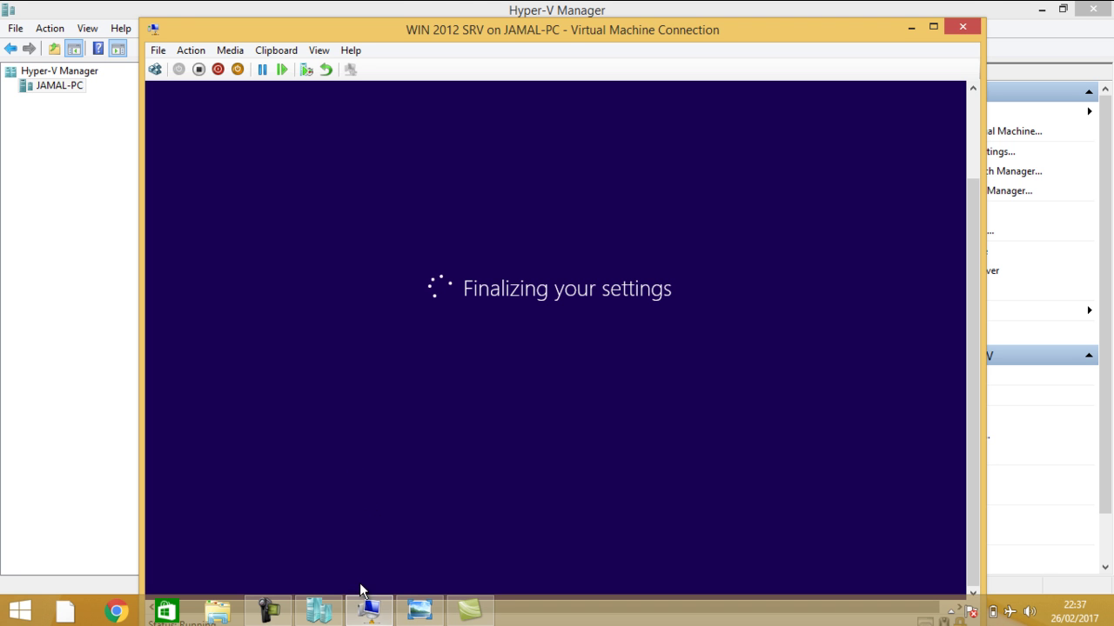
pyautogui.click(268, 611)
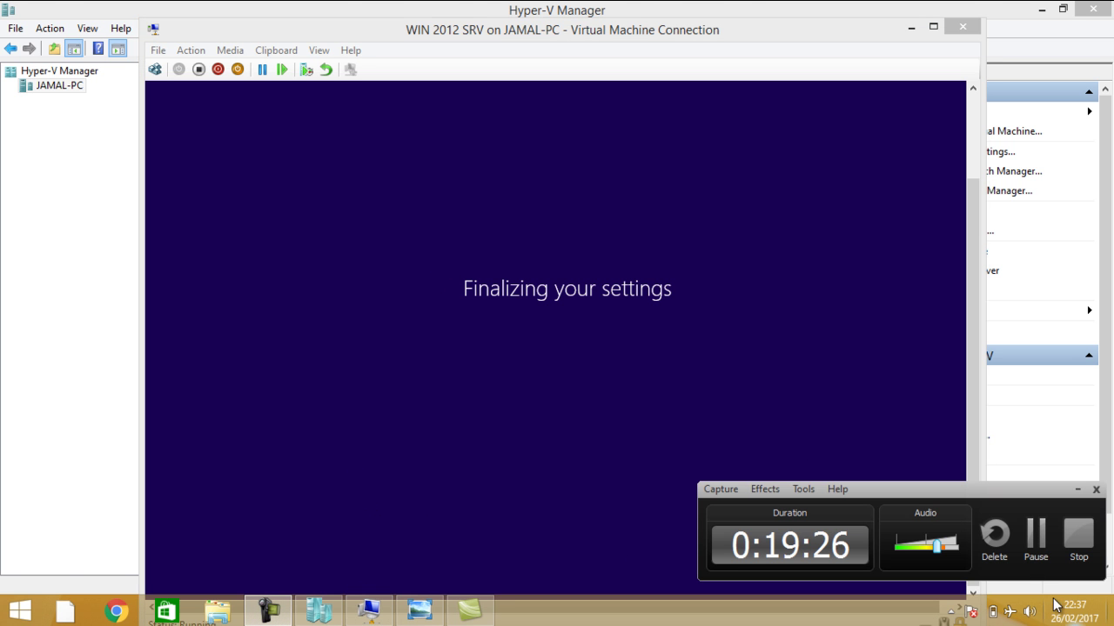
pyautogui.click(1035, 537)
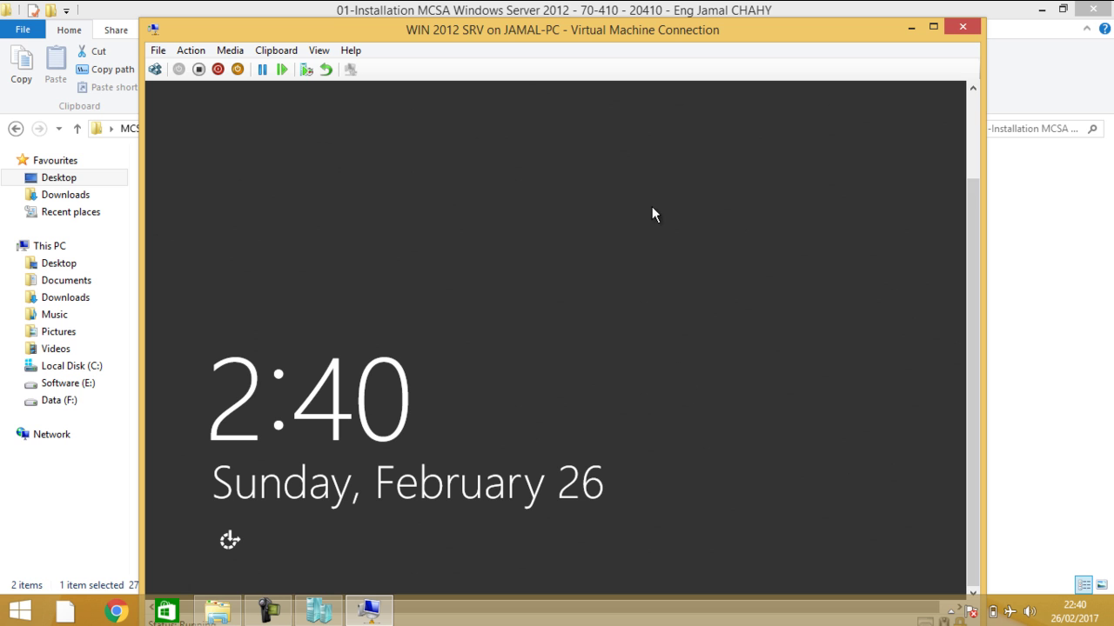
# Send Ctrl+Alt+Delete to the WIN 2012 SRV virtual machine and sign in as Administrator with the account password
pyautogui.doubleClick(303, 18)
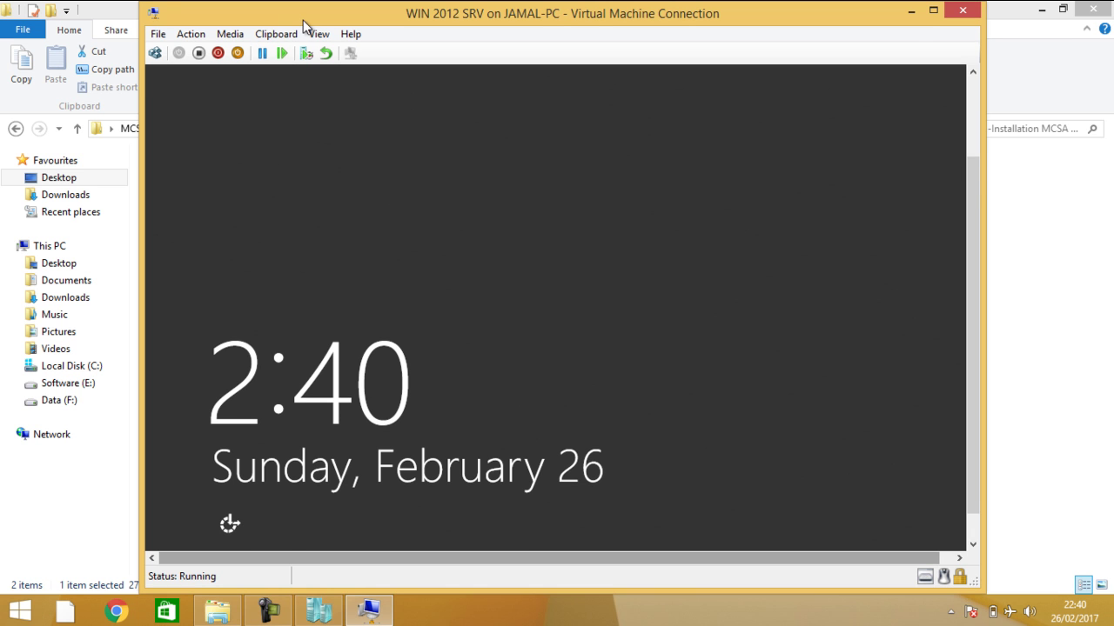
pyautogui.click(156, 53)
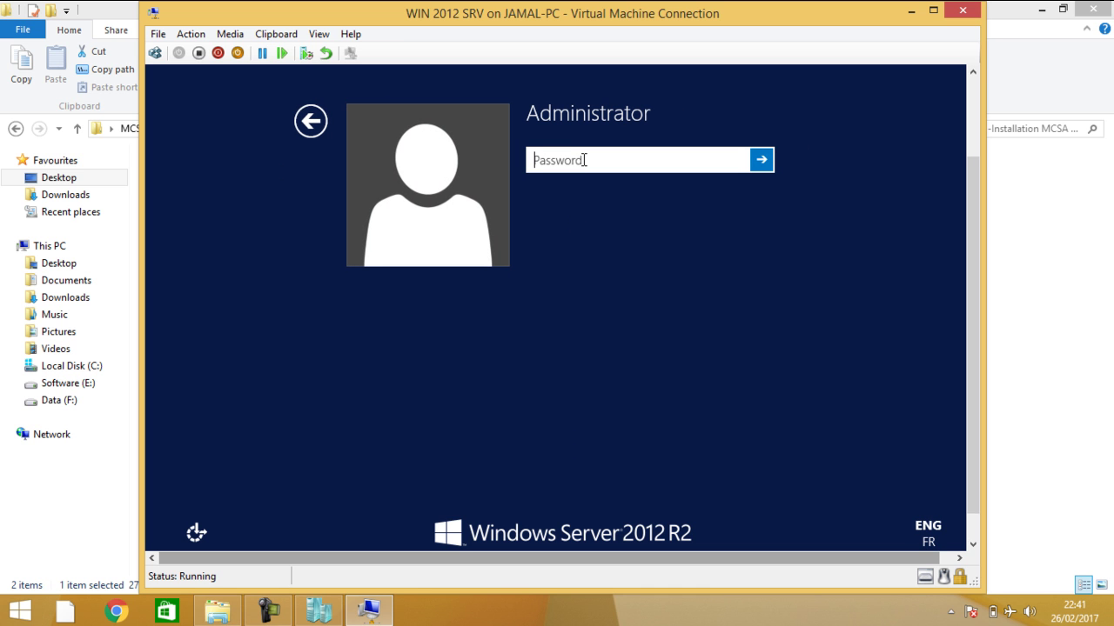
pyautogui.write('•••••••••••')
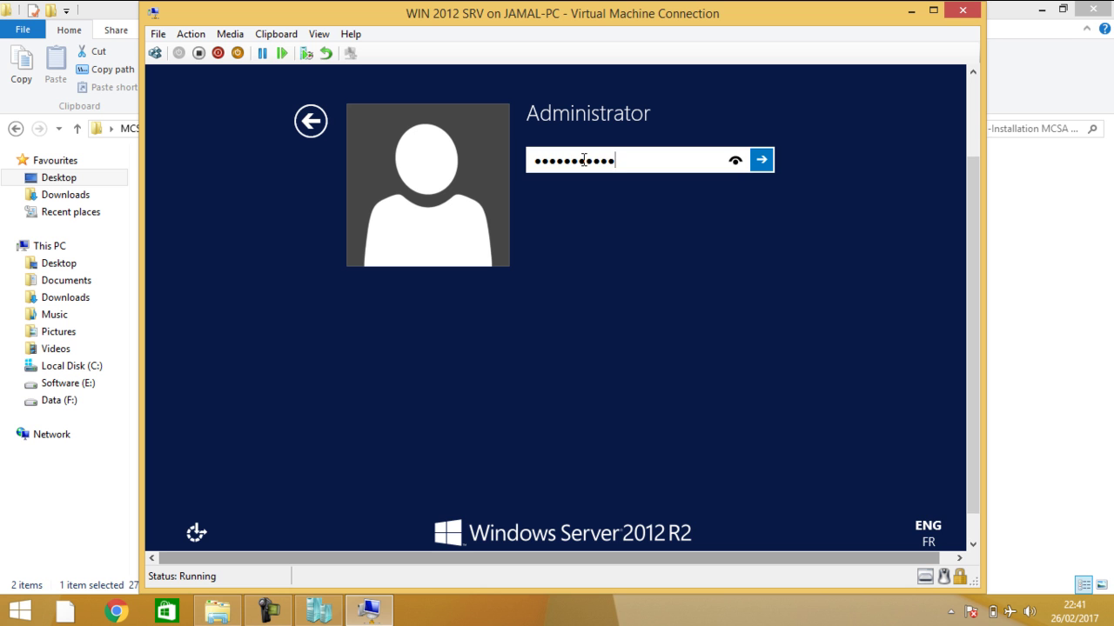
pyautogui.press('Return')
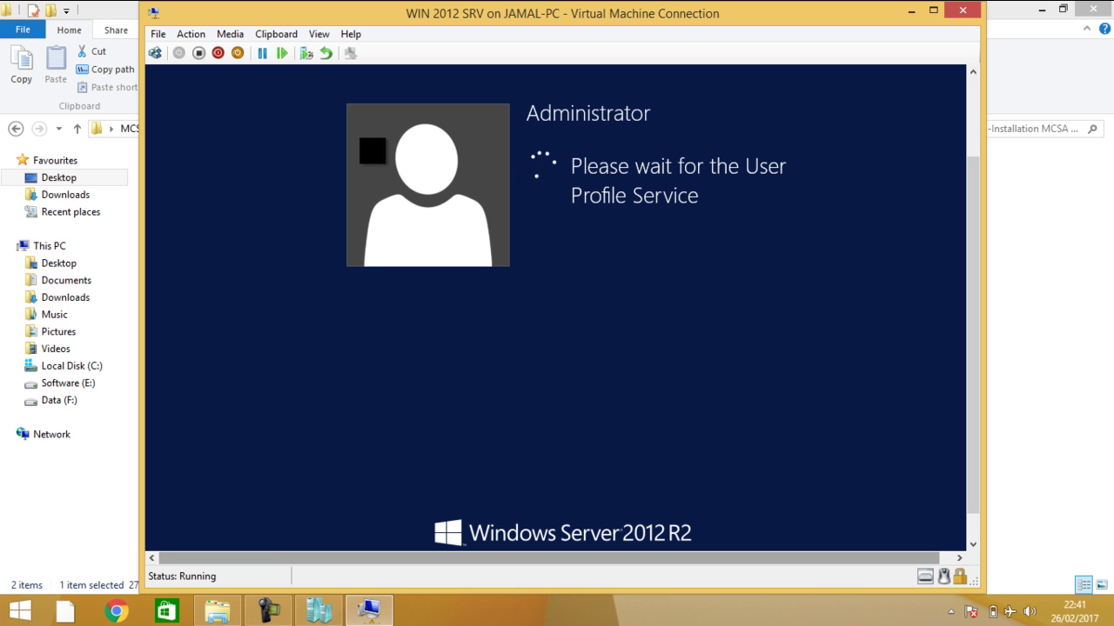
# Close the black-screened connection window and reconnect to WIN 2012 SRV from Hyper-V Manager
pyautogui.click(192, 35)
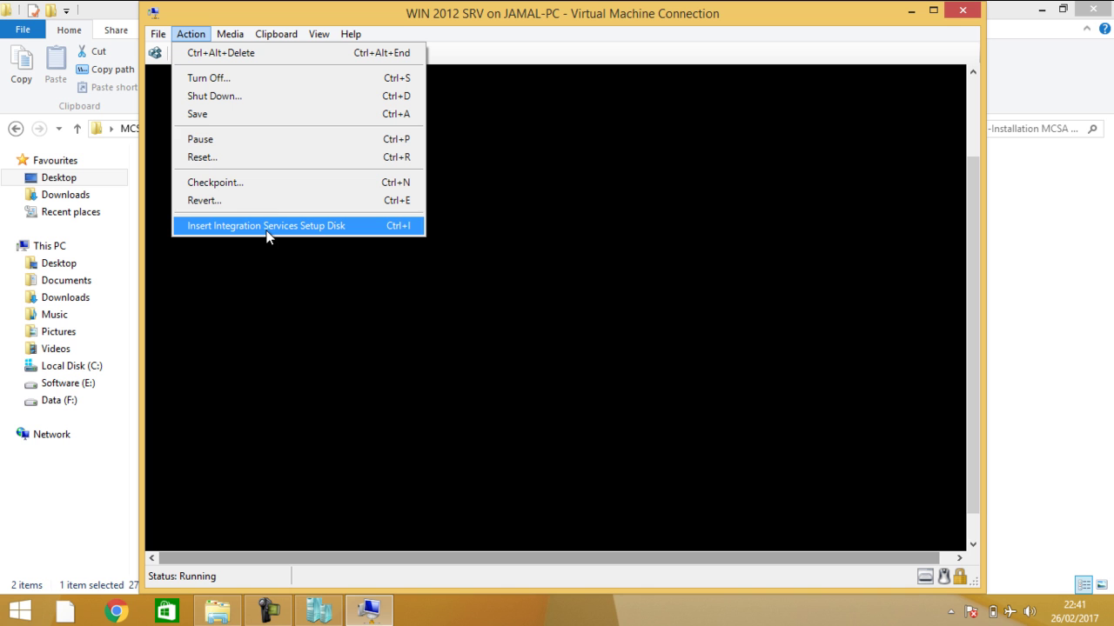
pyautogui.click(315, 277)
pyautogui.moveTo(599, 7); pyautogui.dragTo(800, 29)
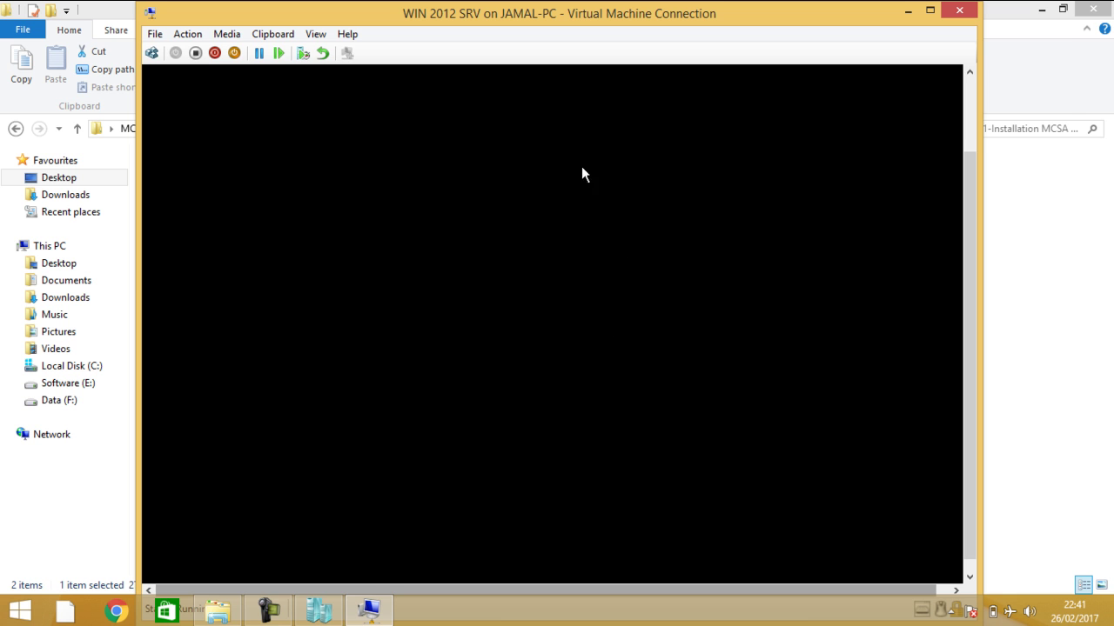
pyautogui.click(960, 9)
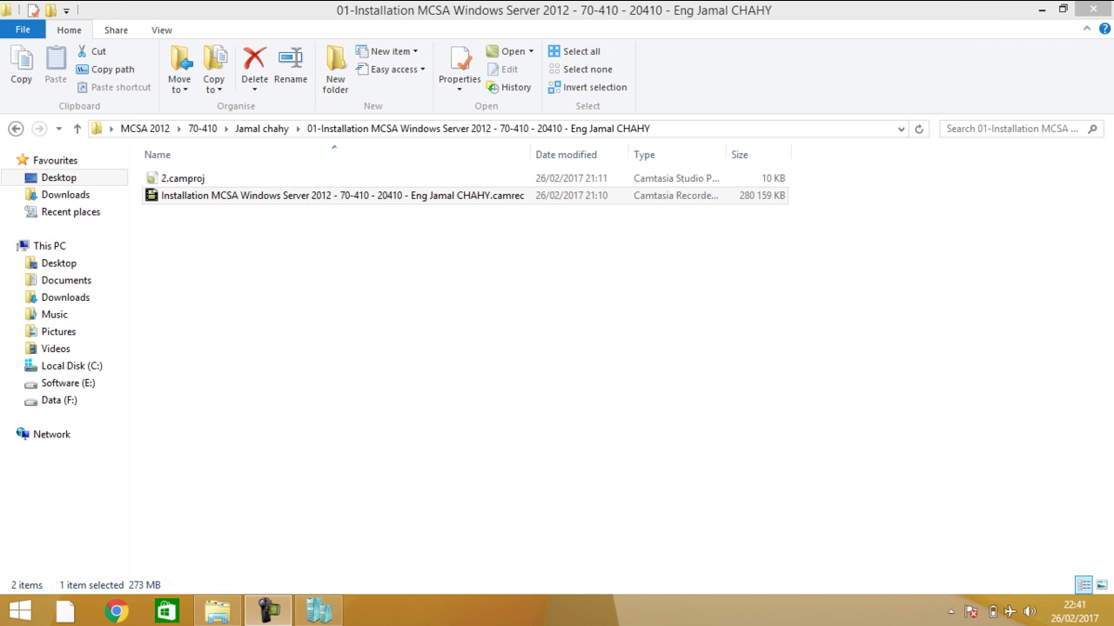
pyautogui.click(319, 611)
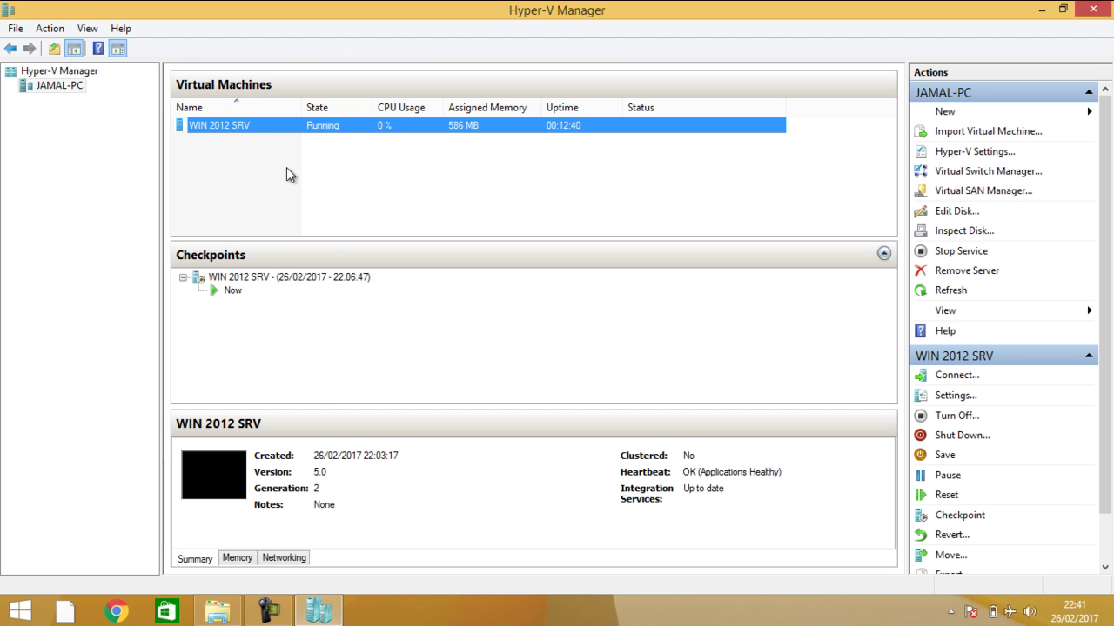
pyautogui.rightClick(272, 127)
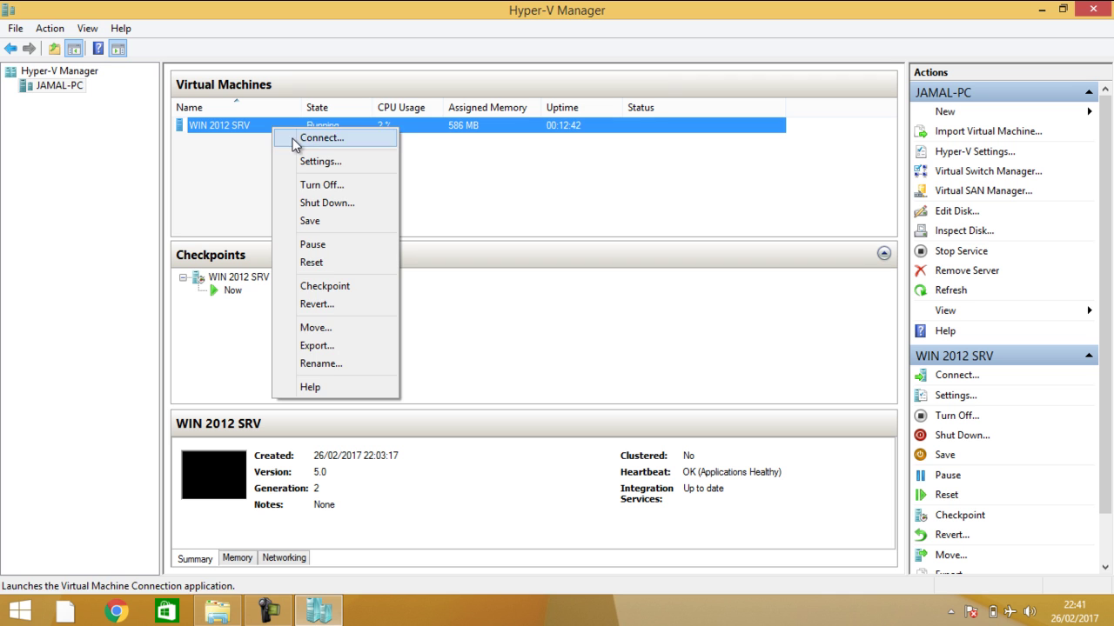
pyautogui.click(295, 139)
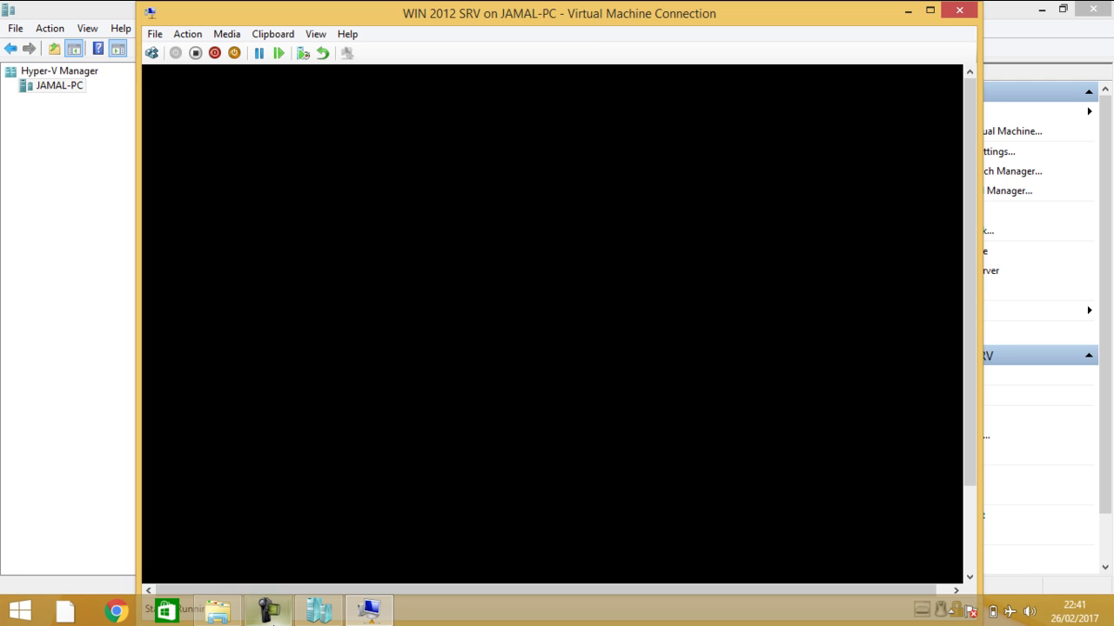
pyautogui.click(268, 610)
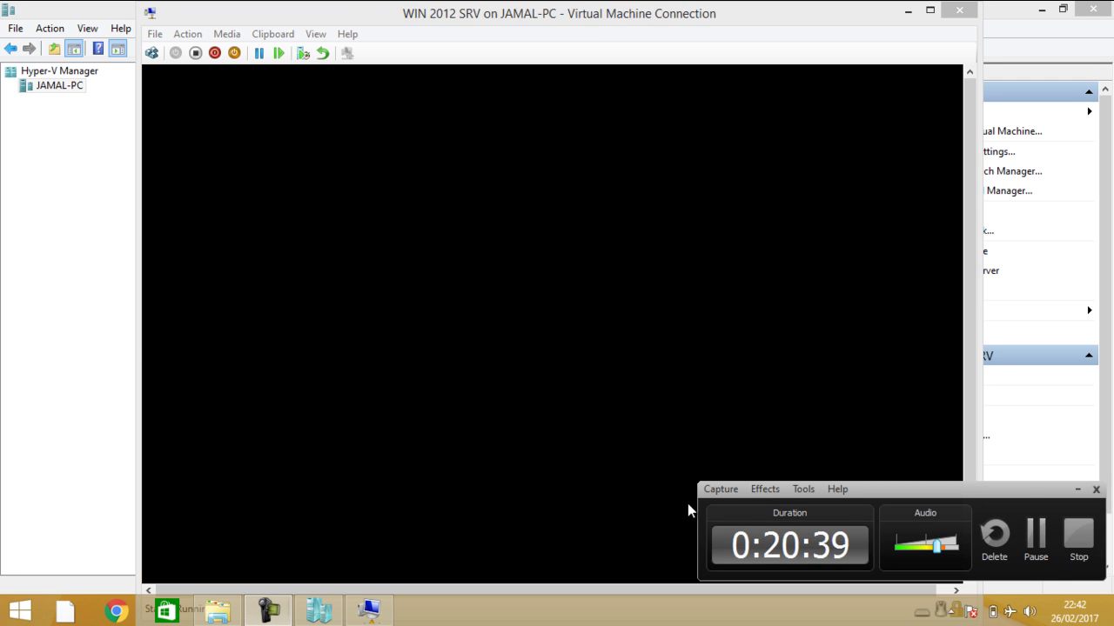
pyautogui.click(1035, 557)
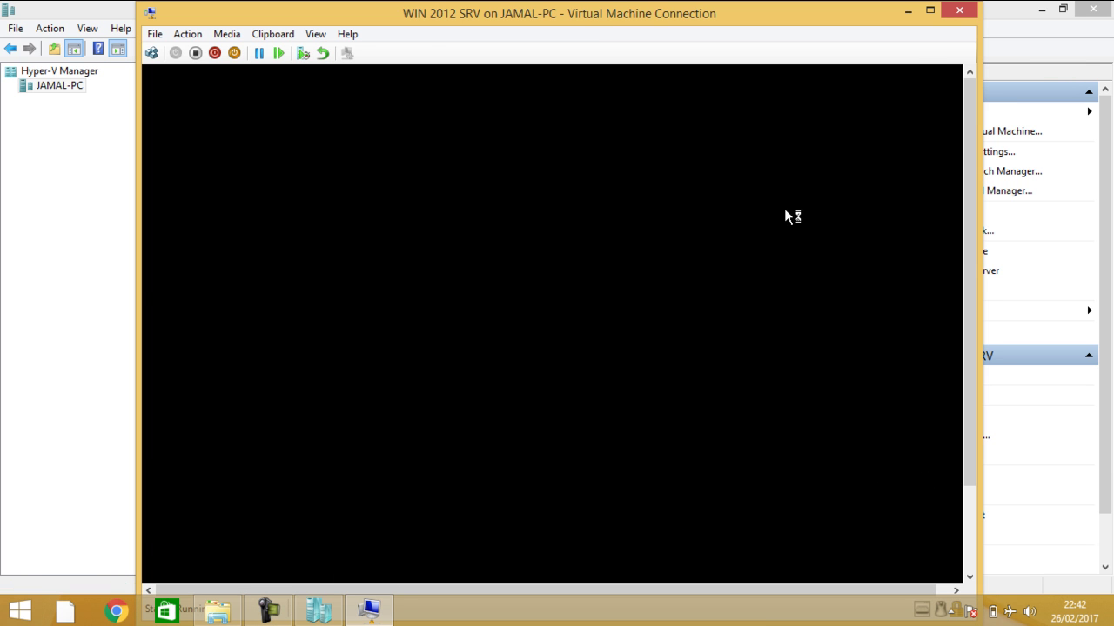
pyautogui.moveTo(965, 148); pyautogui.dragTo(975, 80)
pyautogui.click(268, 614)
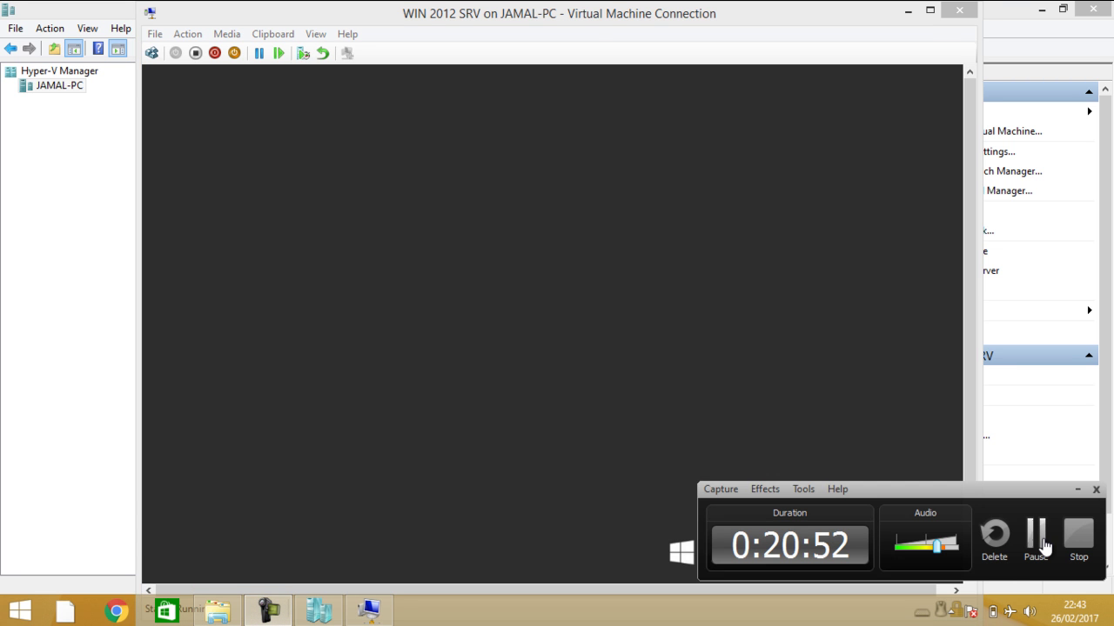
pyautogui.click(826, 431)
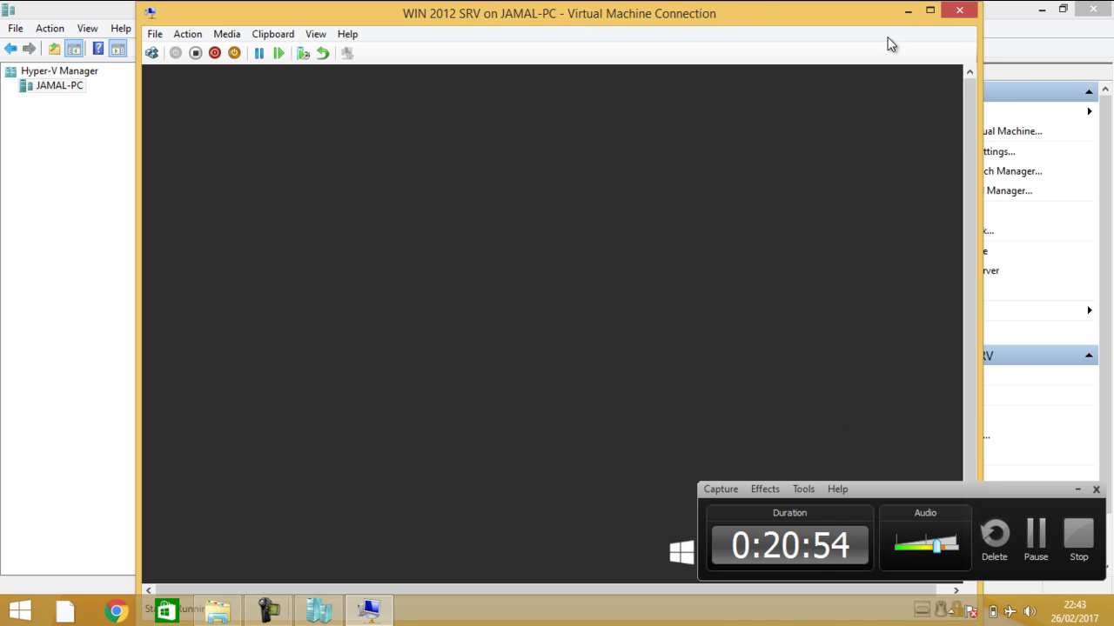
# Maximize the connection window to view the Windows Server 2012 R2 desktop down to its taskbar, and restore the window size
pyautogui.click(929, 10)
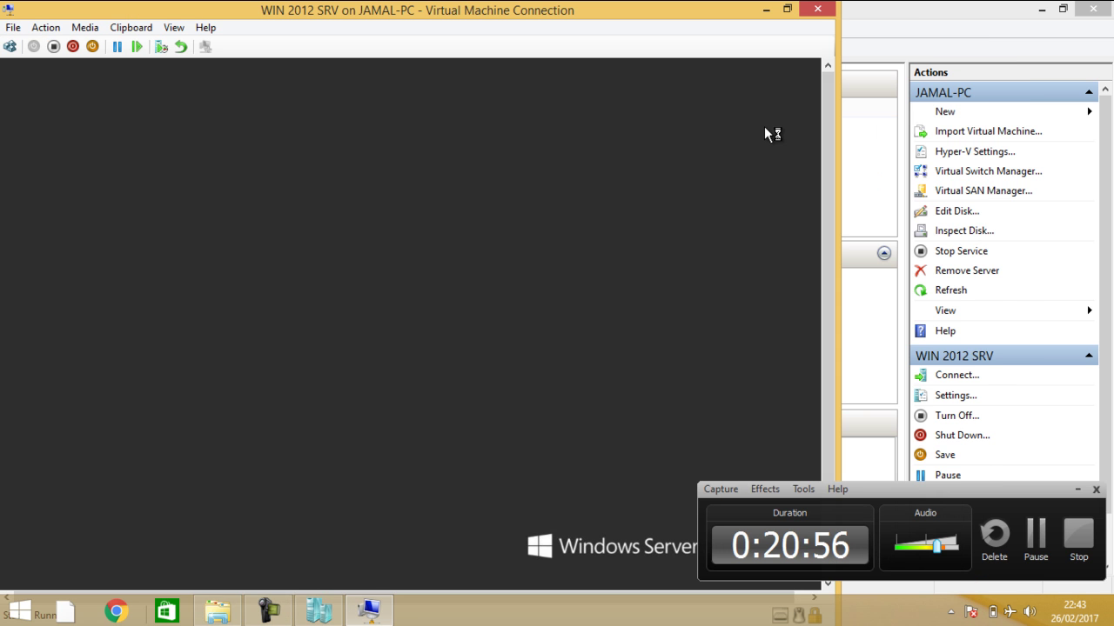
pyautogui.click(1077, 490)
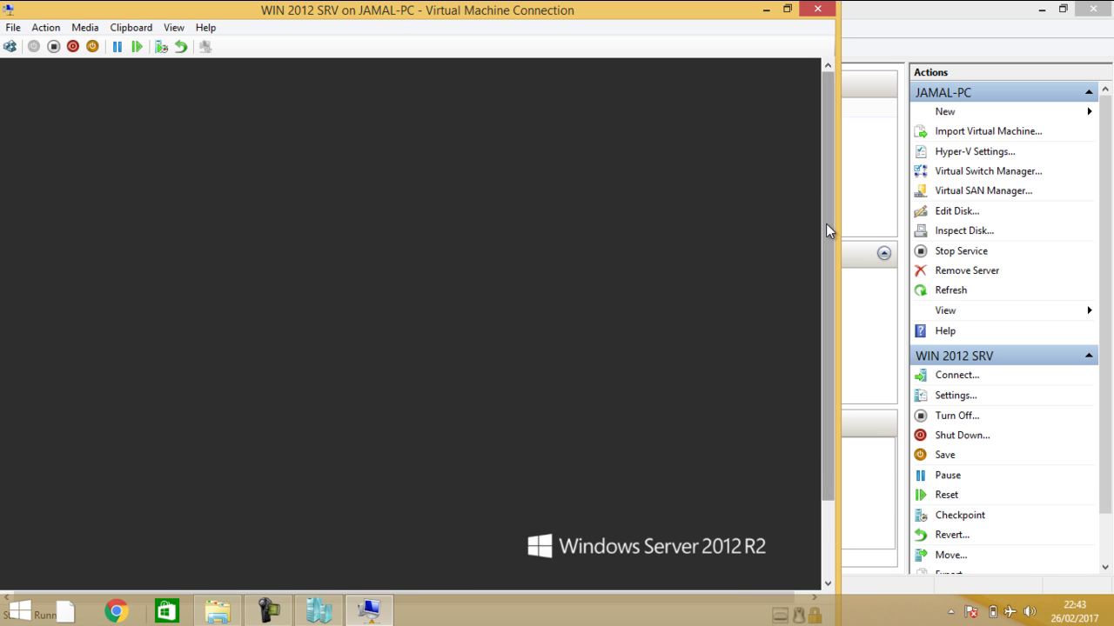
pyautogui.moveTo(826, 223); pyautogui.dragTo(839, 424)
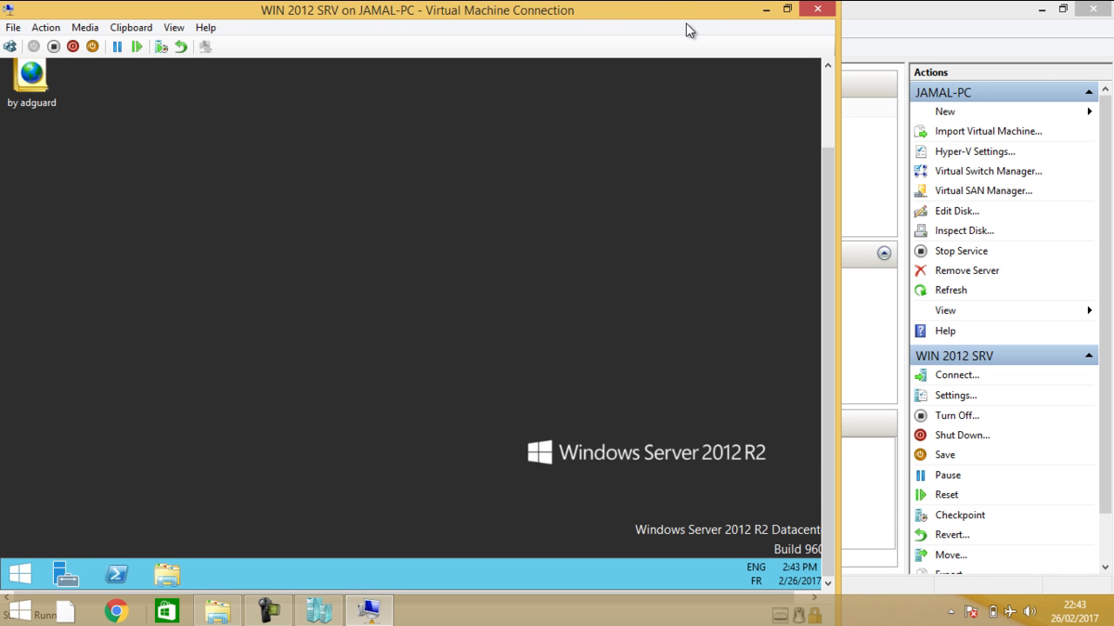
pyautogui.moveTo(685, 3)
pyautogui.mouseDown()
pyautogui.moveTo(758, 15)
pyautogui.moveTo(686, 3)
pyautogui.mouseUp()
pyautogui.click(786, 9)
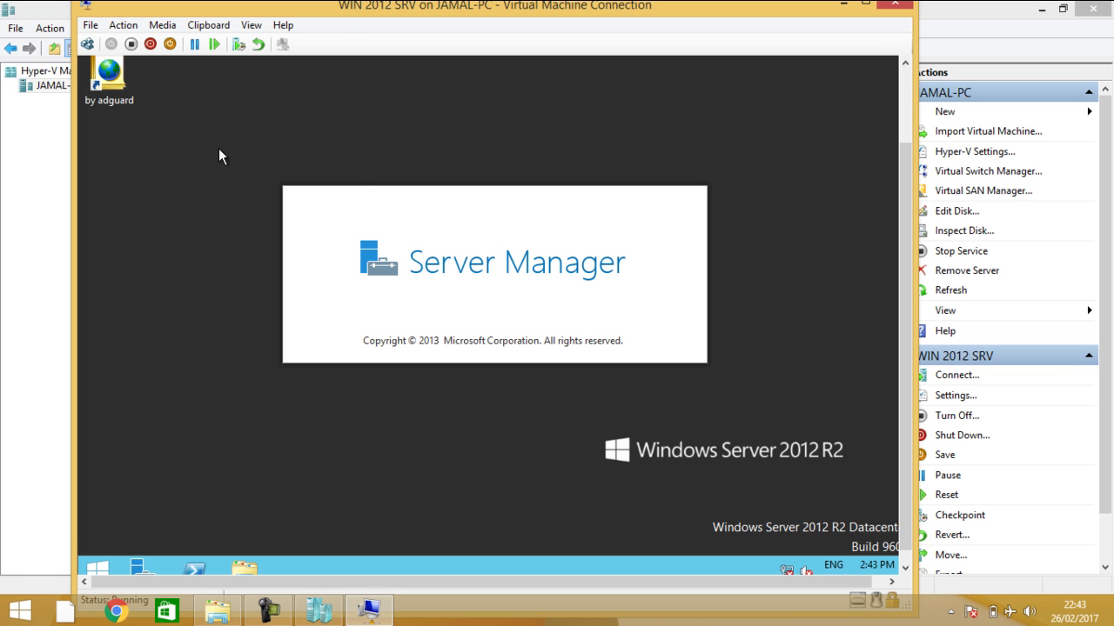
# Insert the Integration Services Setup Disk into WIN 2012 SRV and open This PC on the server
pyautogui.click(120, 25)
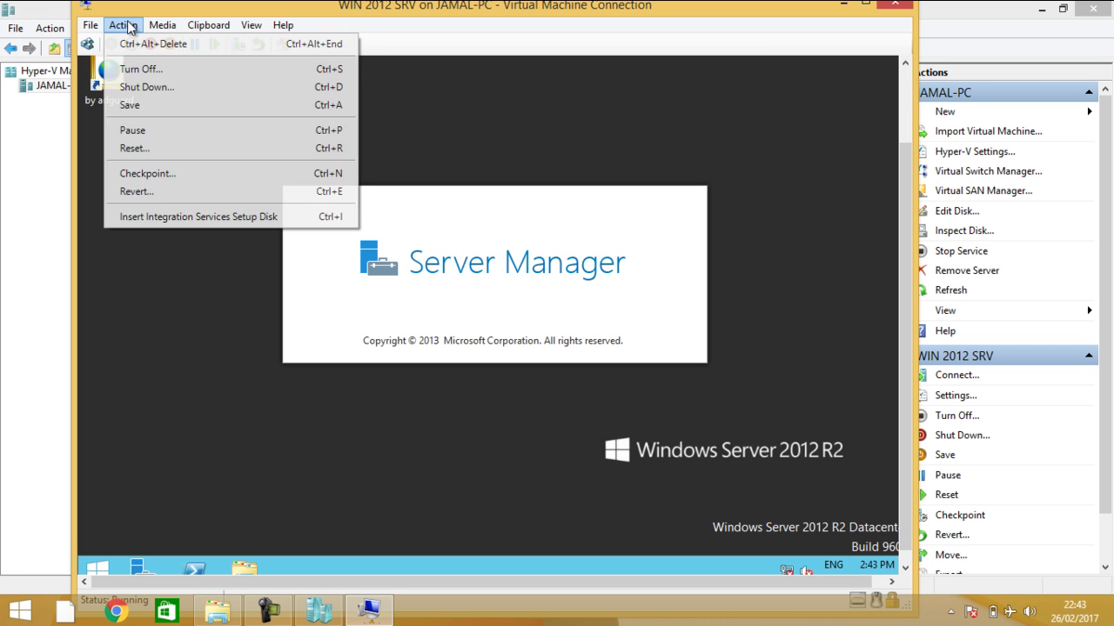
pyautogui.click(157, 220)
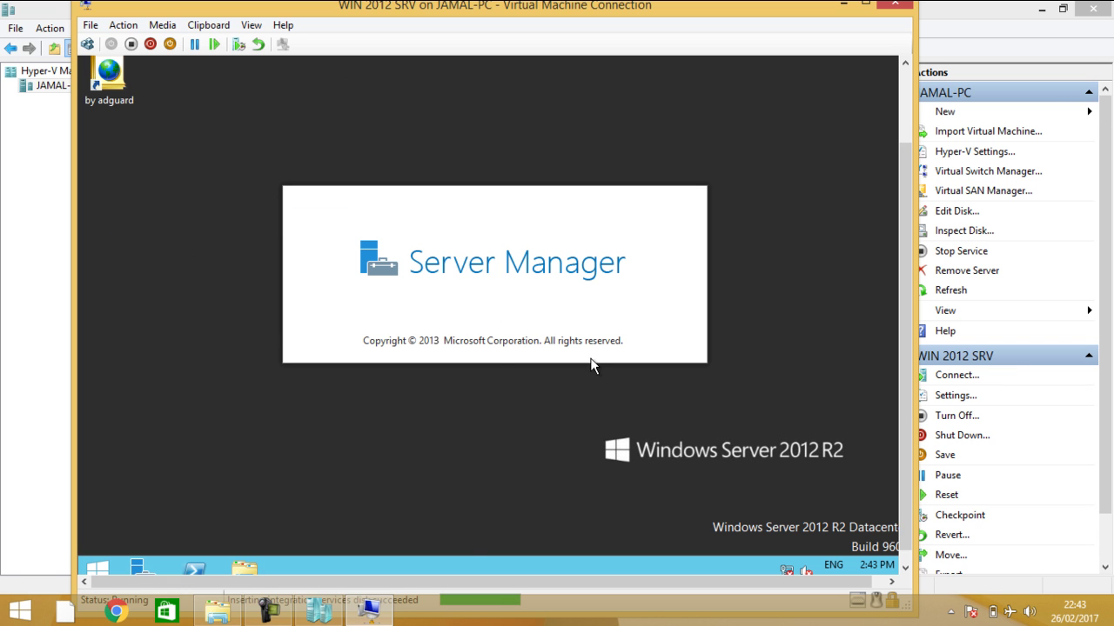
pyautogui.click(906, 568)
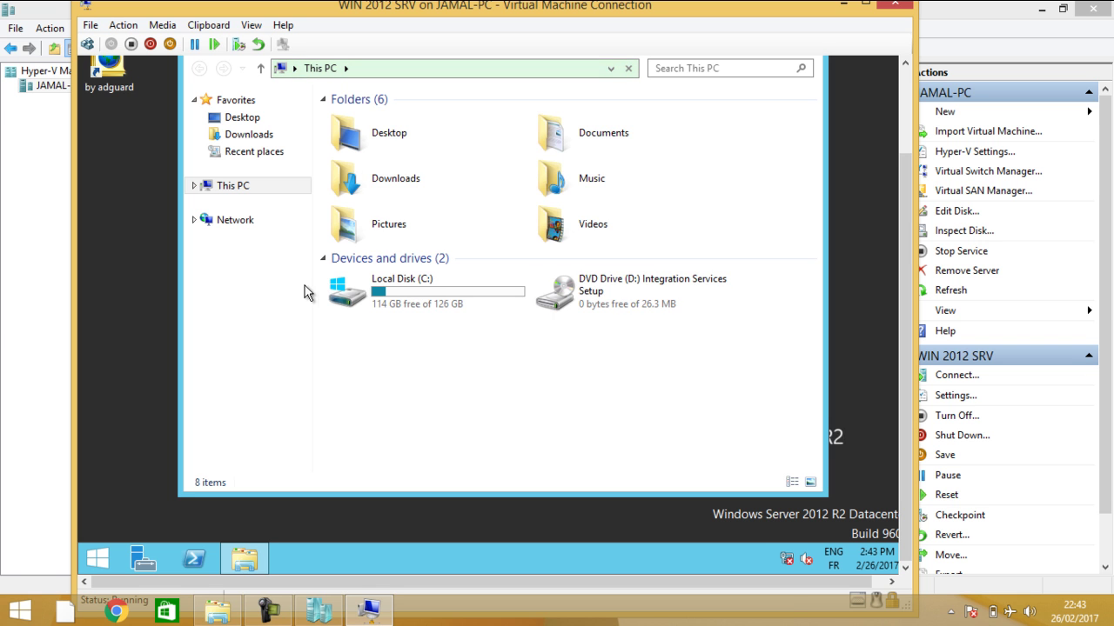
# Launch Install Hyper-V Integration Services from DVD Drive (D:) in the server's This PC window
pyautogui.click(614, 296)
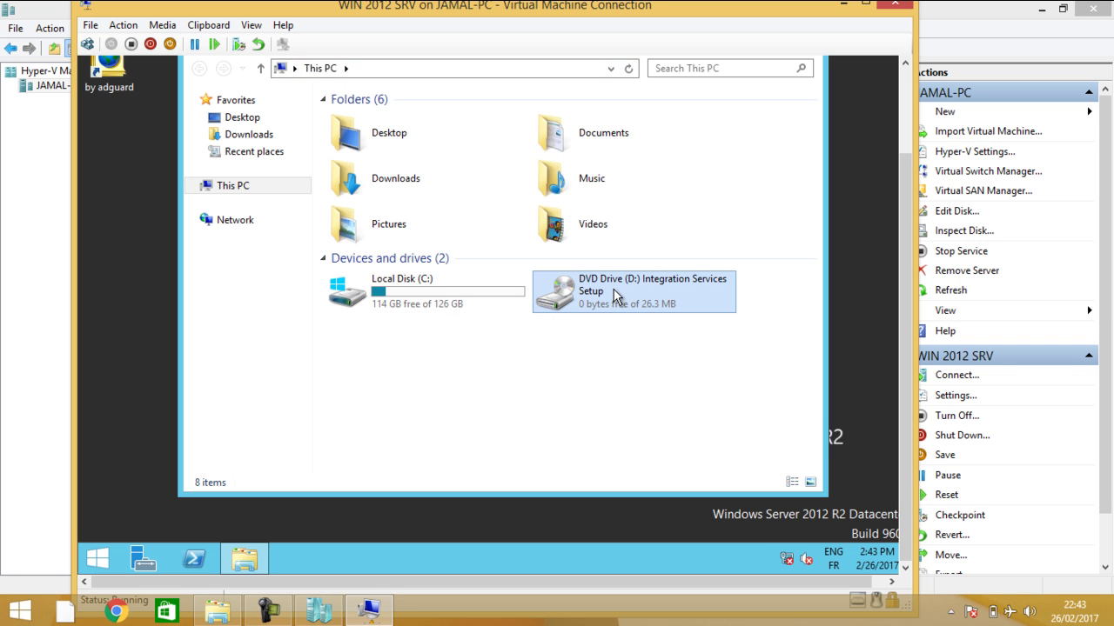
pyautogui.rightClick(614, 288)
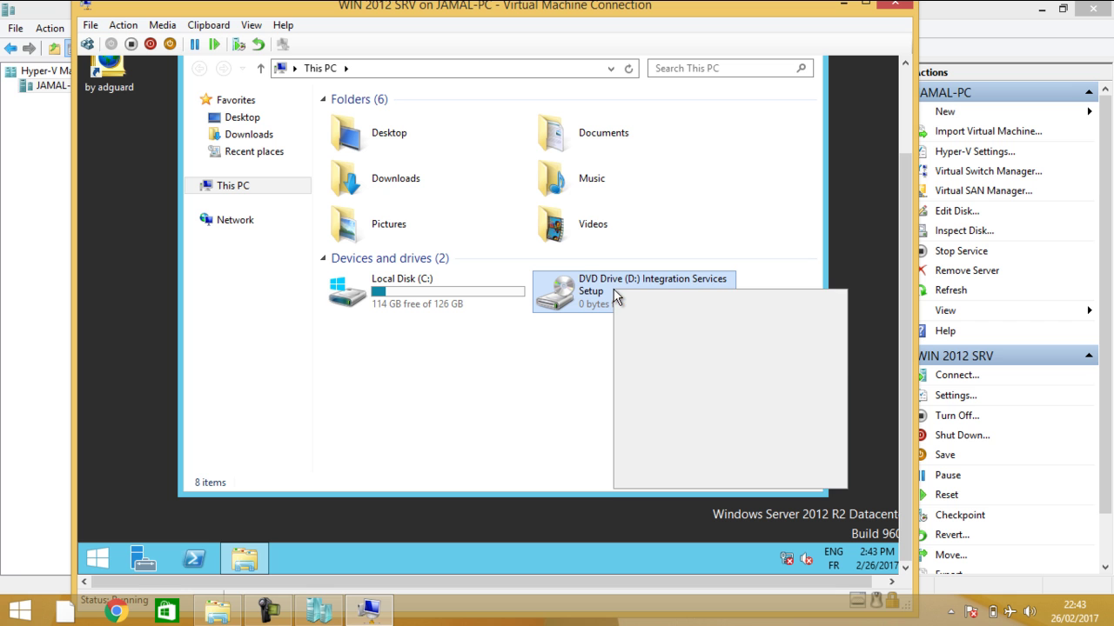
pyautogui.click(629, 300)
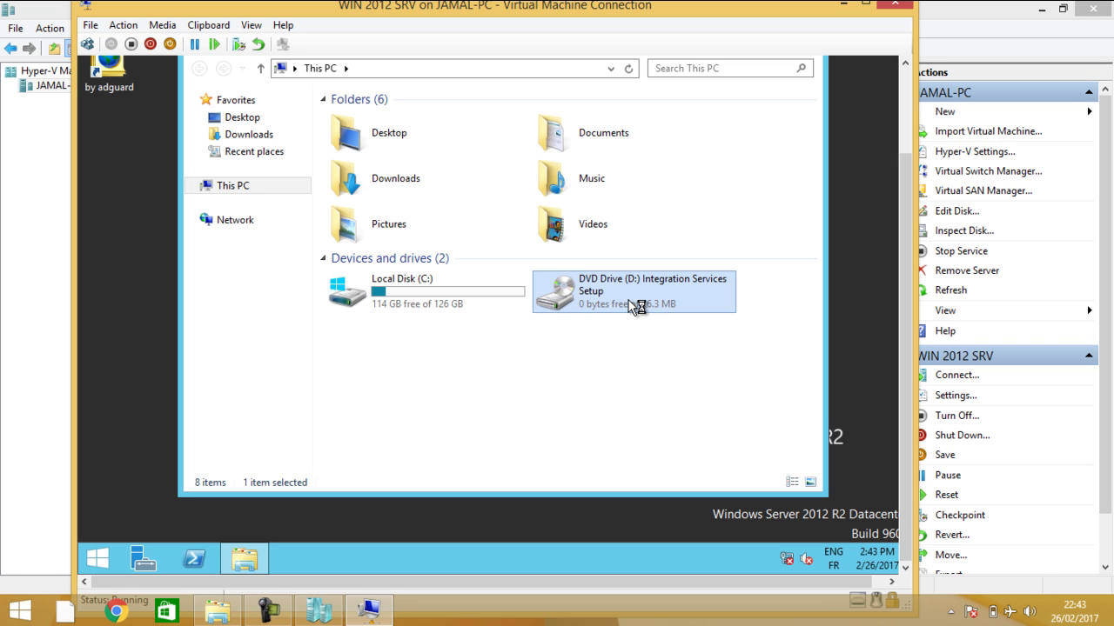
pyautogui.rightClick(628, 300)
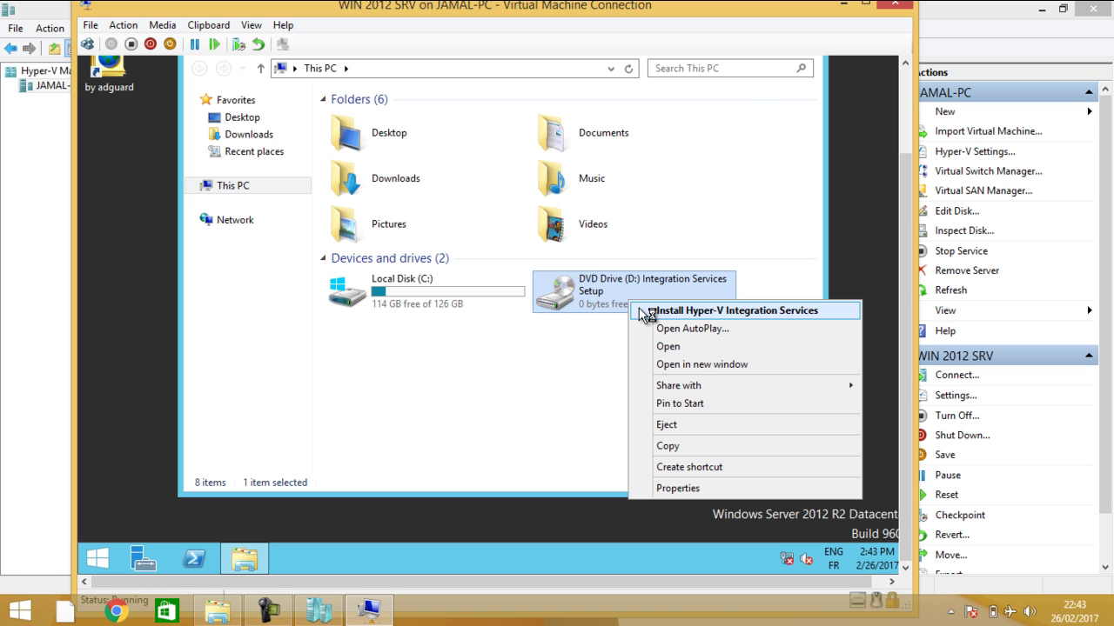
pyautogui.click(645, 311)
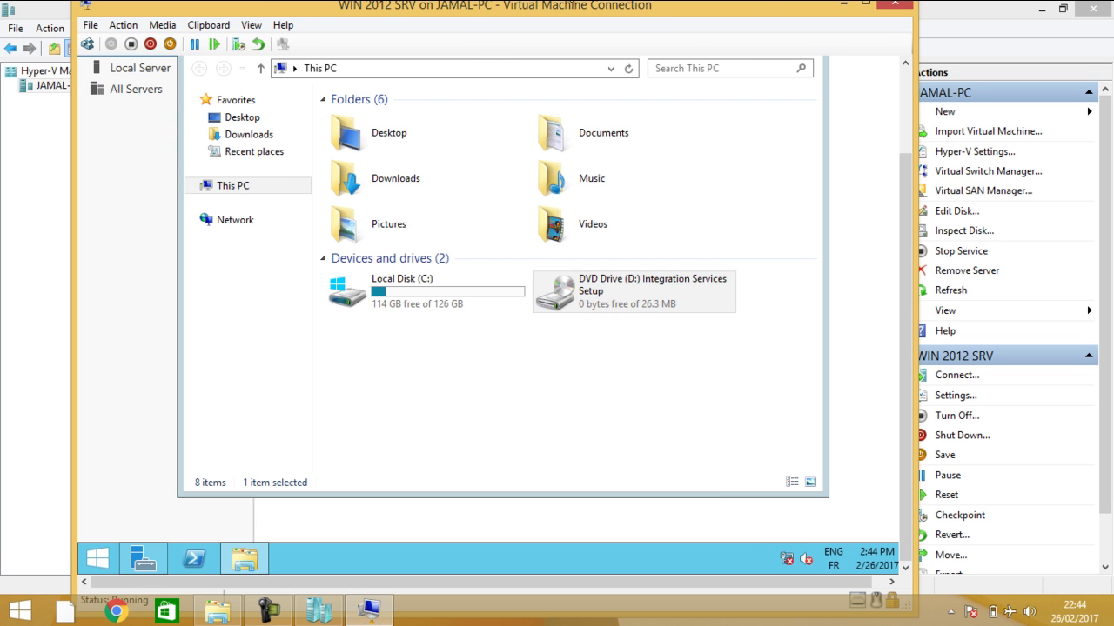
# Close Server Manager, dismiss the Hyper-V Integration Services notice and close the This PC window on the server
pyautogui.moveTo(712, 4); pyautogui.dragTo(635, 7)
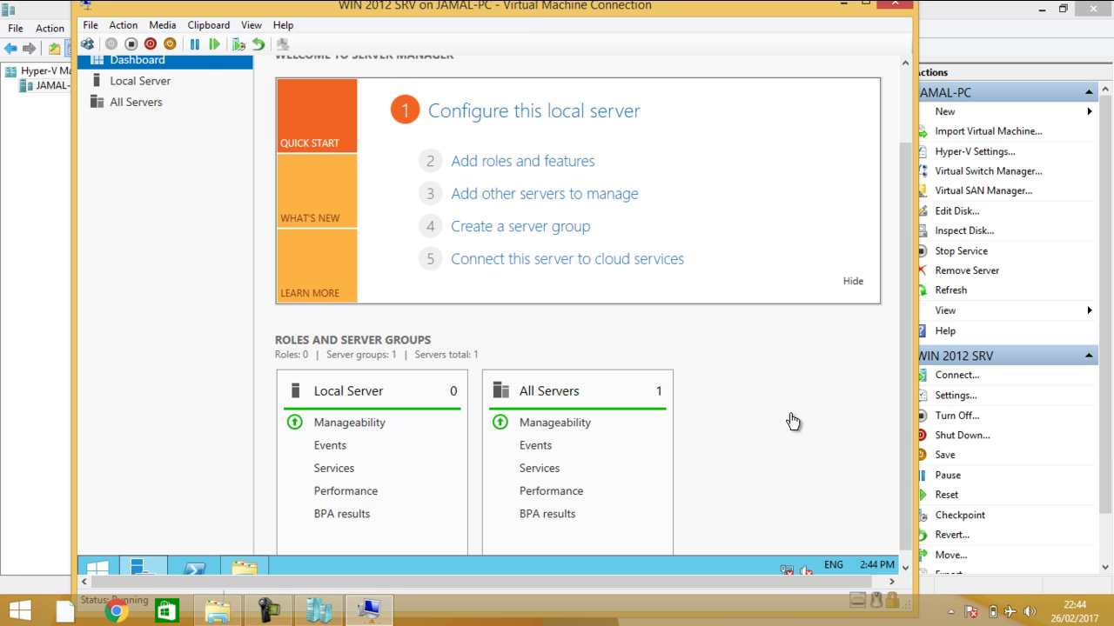
pyautogui.scroll(2, 905, 512)
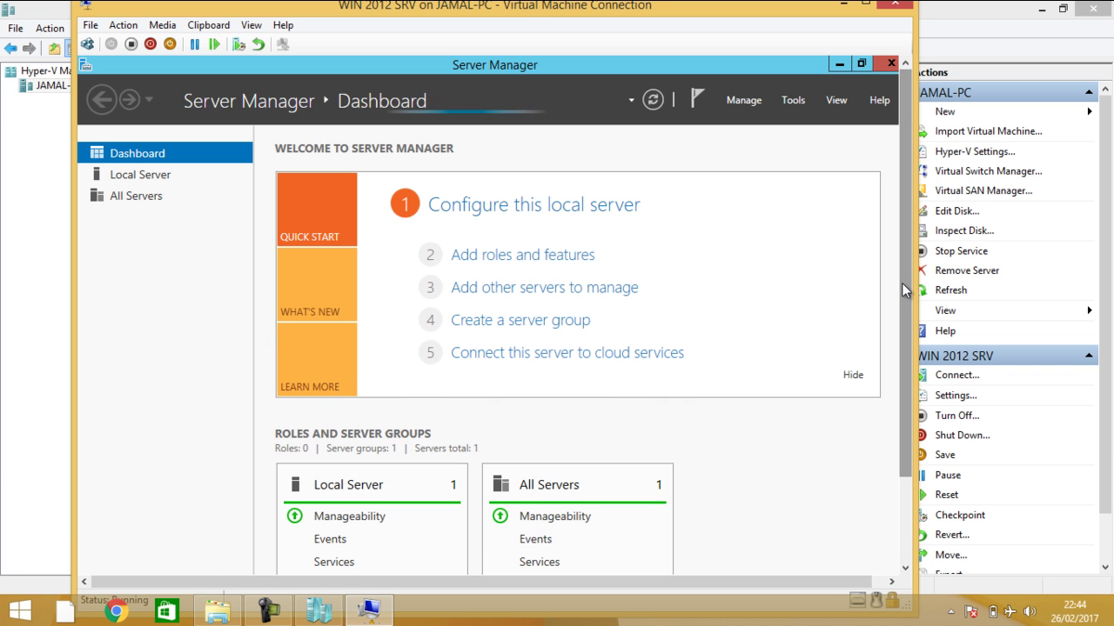
pyautogui.click(890, 72)
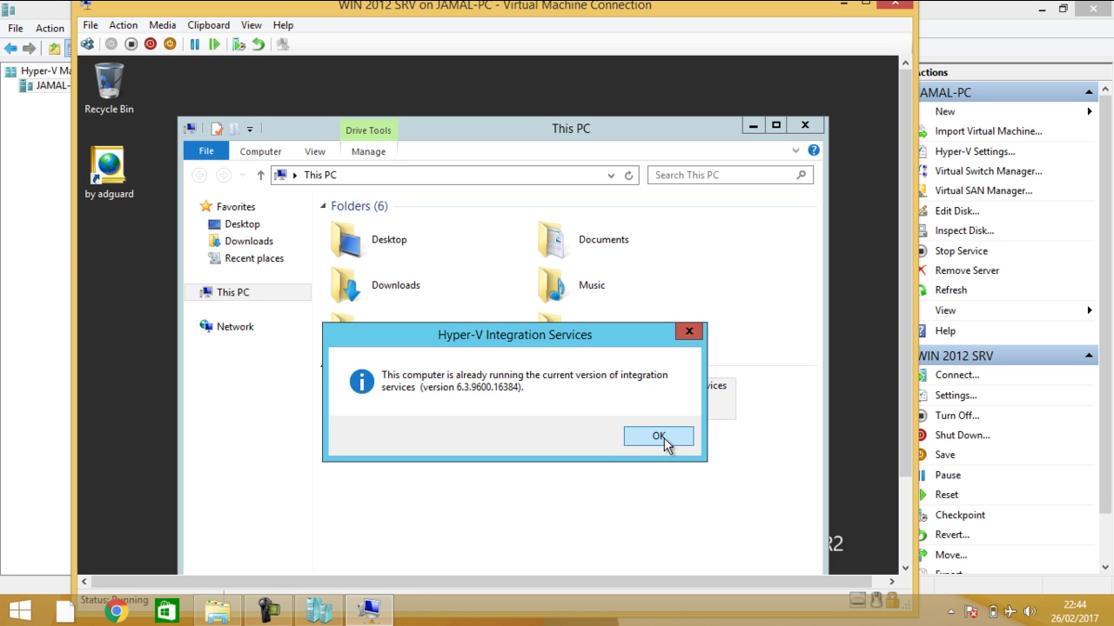
pyautogui.click(663, 437)
pyautogui.click(810, 129)
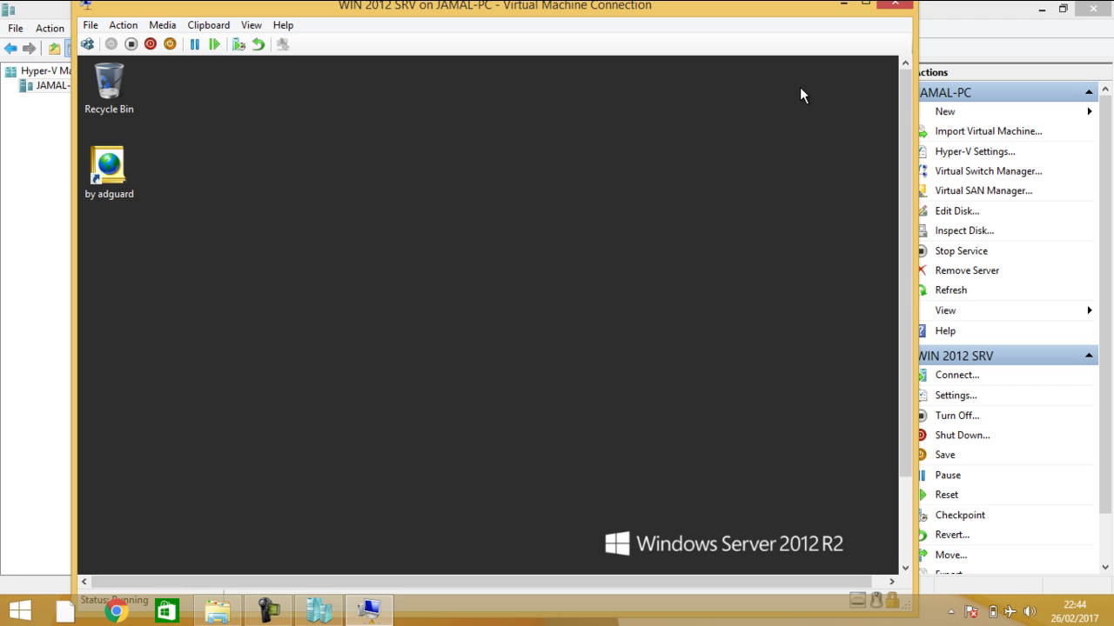
# Close the virtual machine connection window and reconnect to WIN 2012 SRV from Hyper-V Manager
pyautogui.click(894, 3)
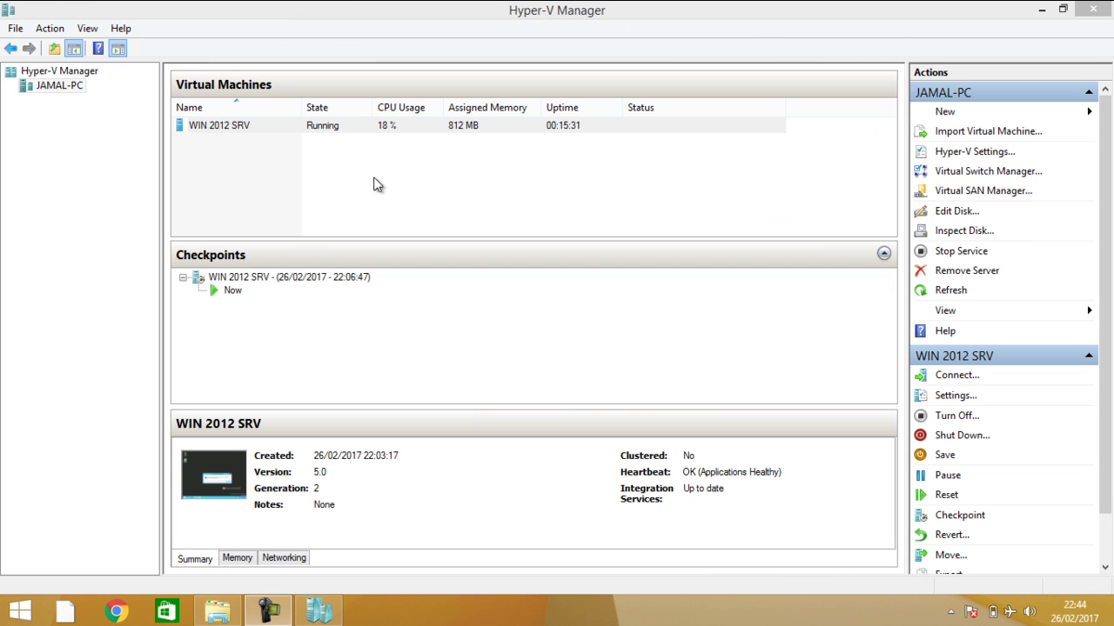
pyautogui.rightClick(283, 130)
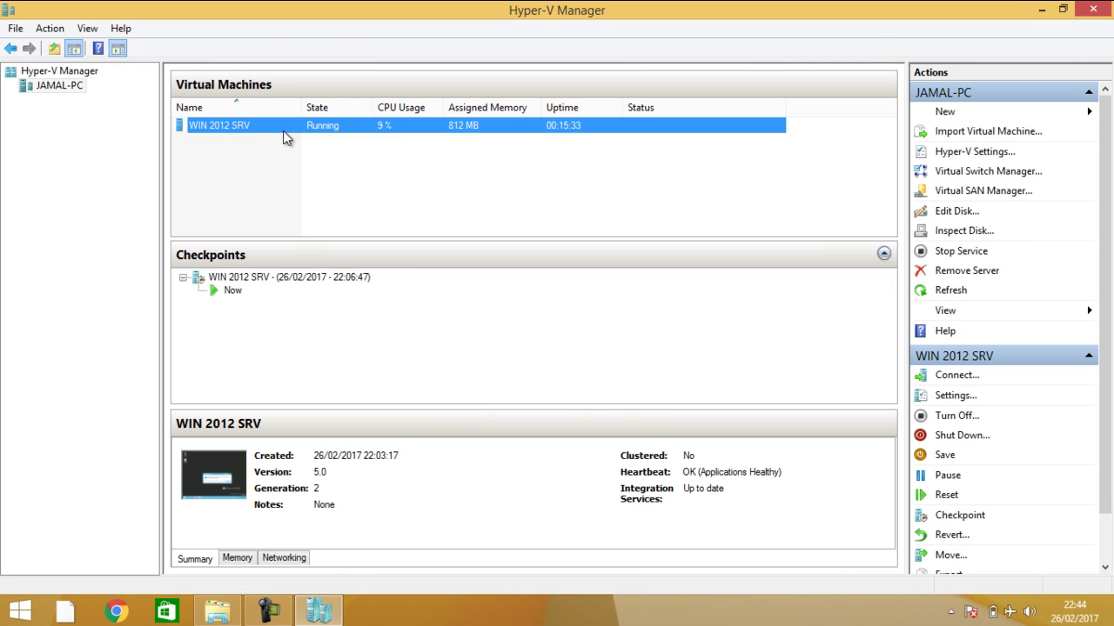
pyautogui.click(298, 136)
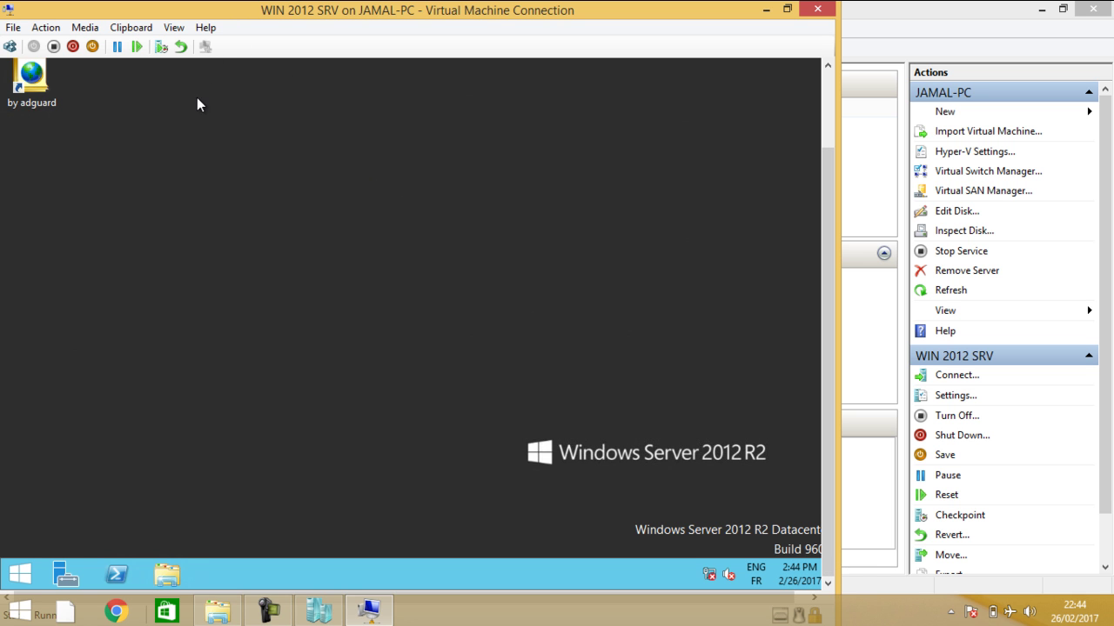
# Restart the server with the reason Other (Unplanned) and shift the connection window away from the screen's edge
pyautogui.click(21, 572)
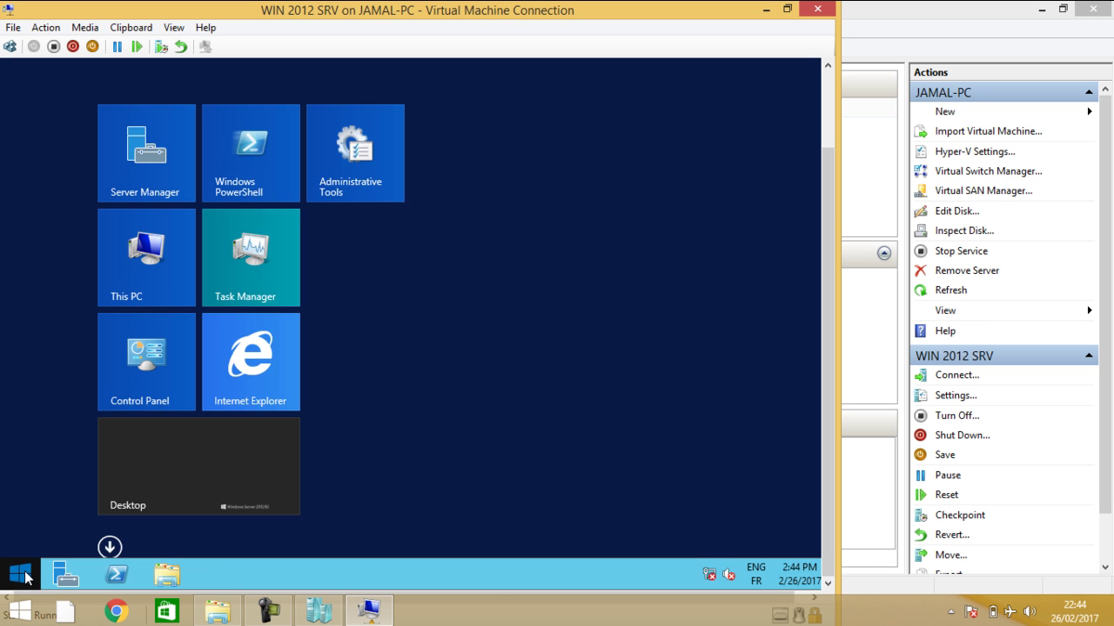
pyautogui.rightClick(29, 572)
pyautogui.moveTo(77, 546)
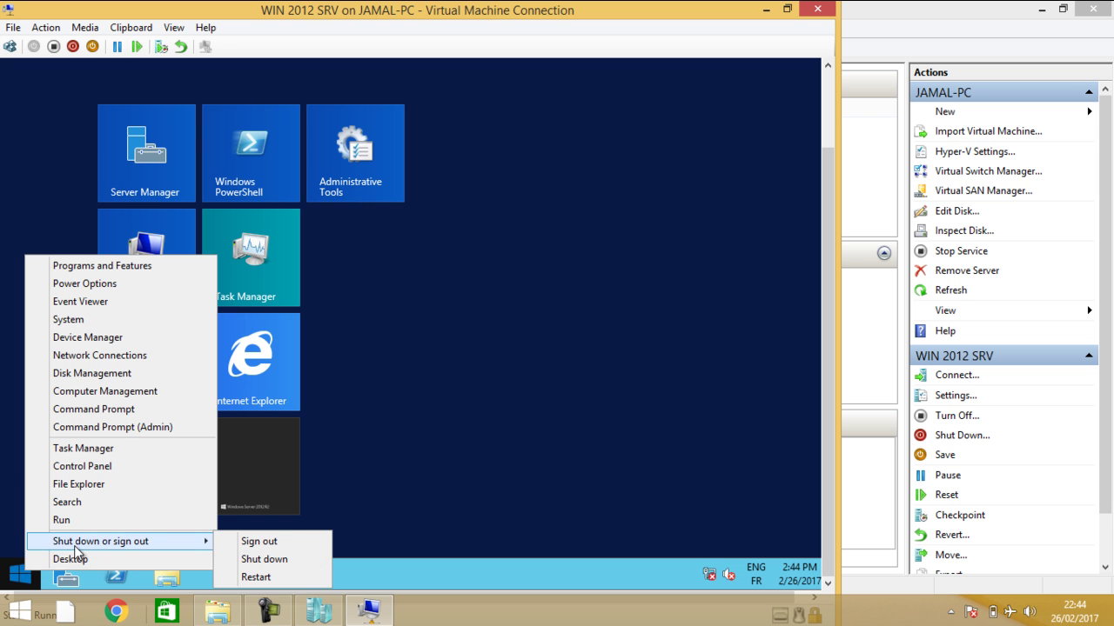
pyautogui.click(278, 561)
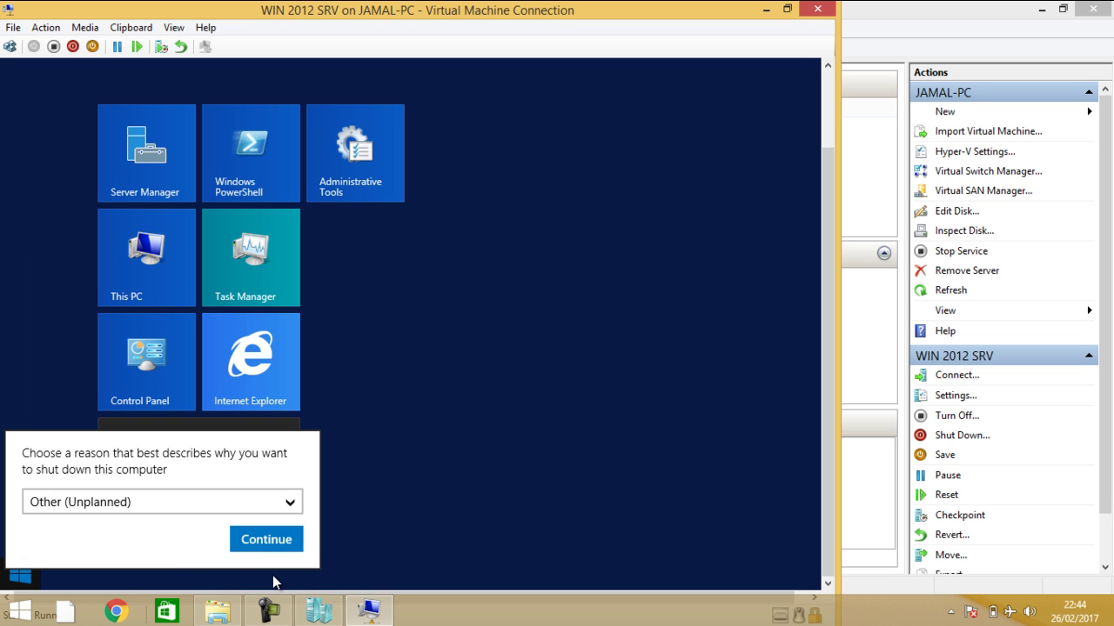
pyautogui.click(271, 539)
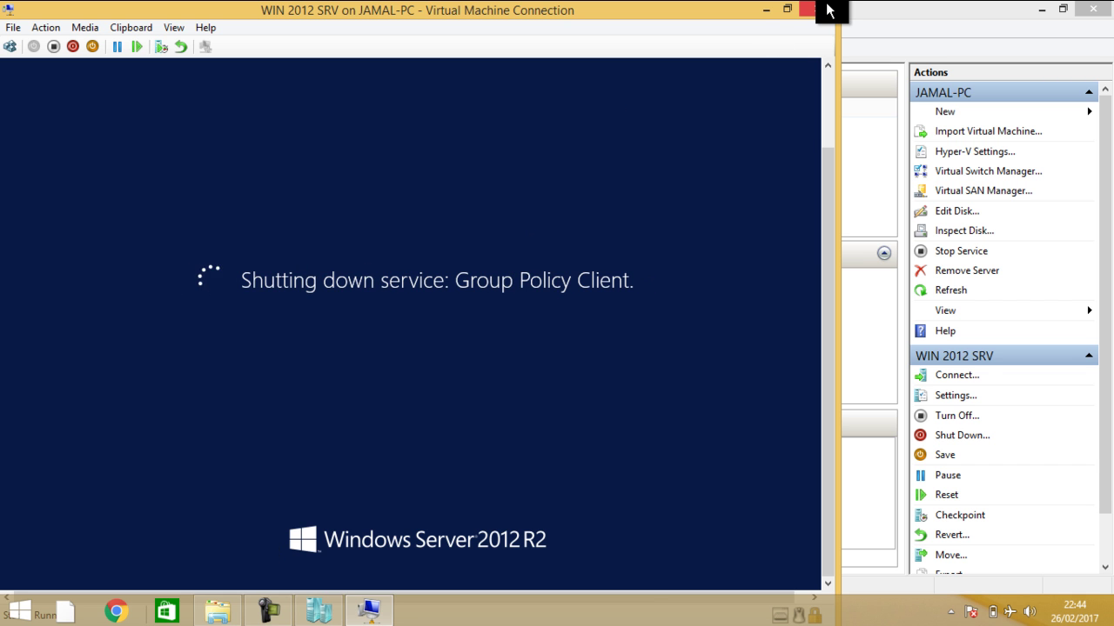
pyautogui.moveTo(731, 10); pyautogui.dragTo(890, 44)
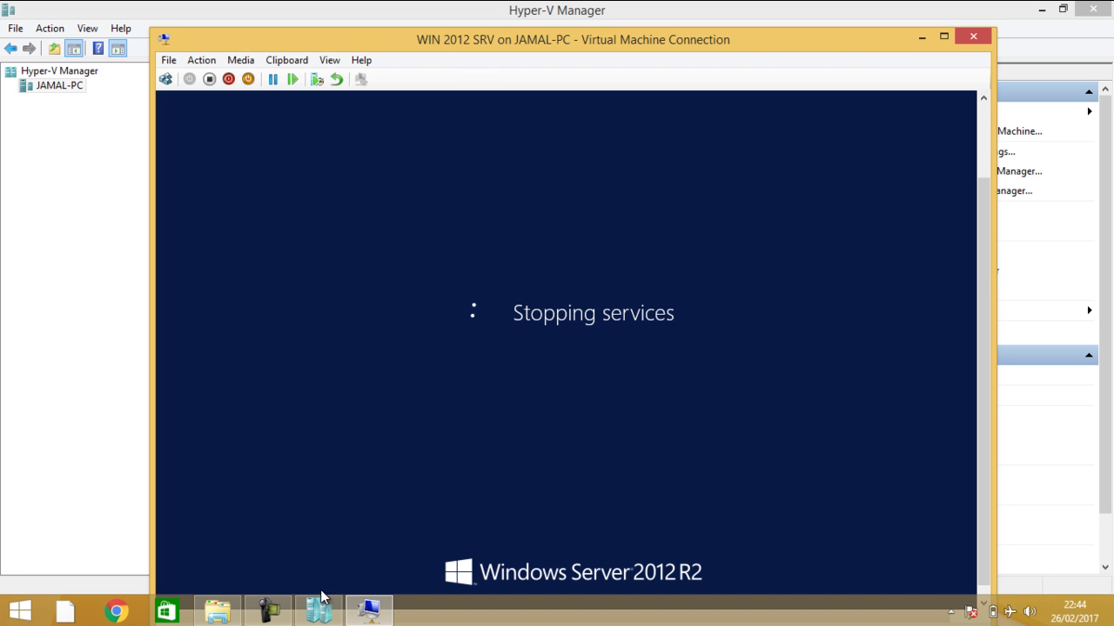
pyautogui.moveTo(268, 612)
pyautogui.click(261, 540)
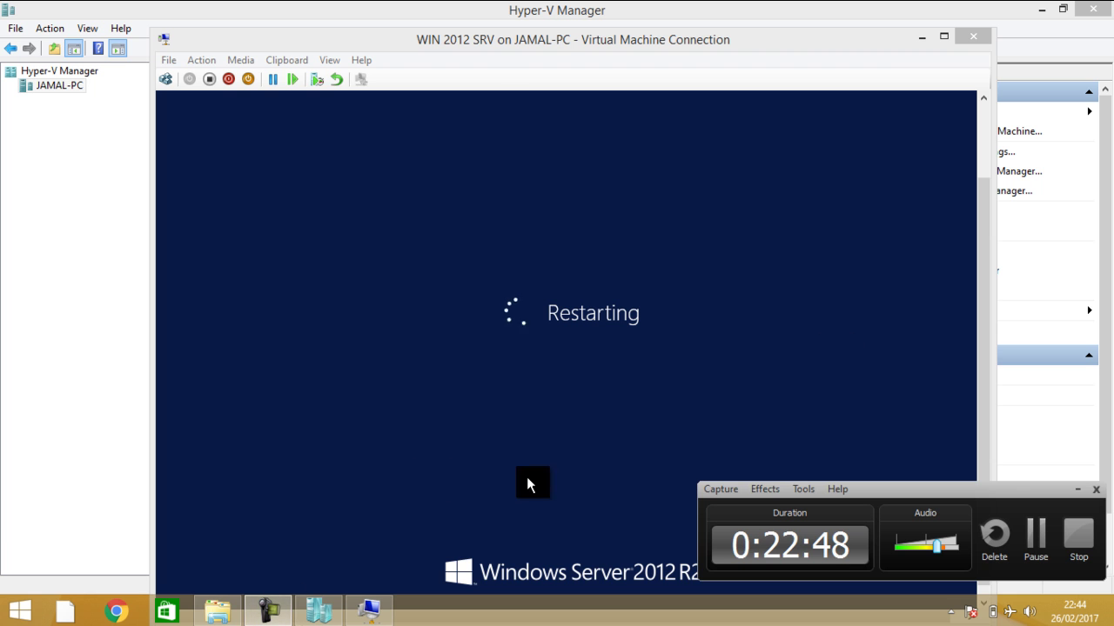
pyautogui.click(1035, 536)
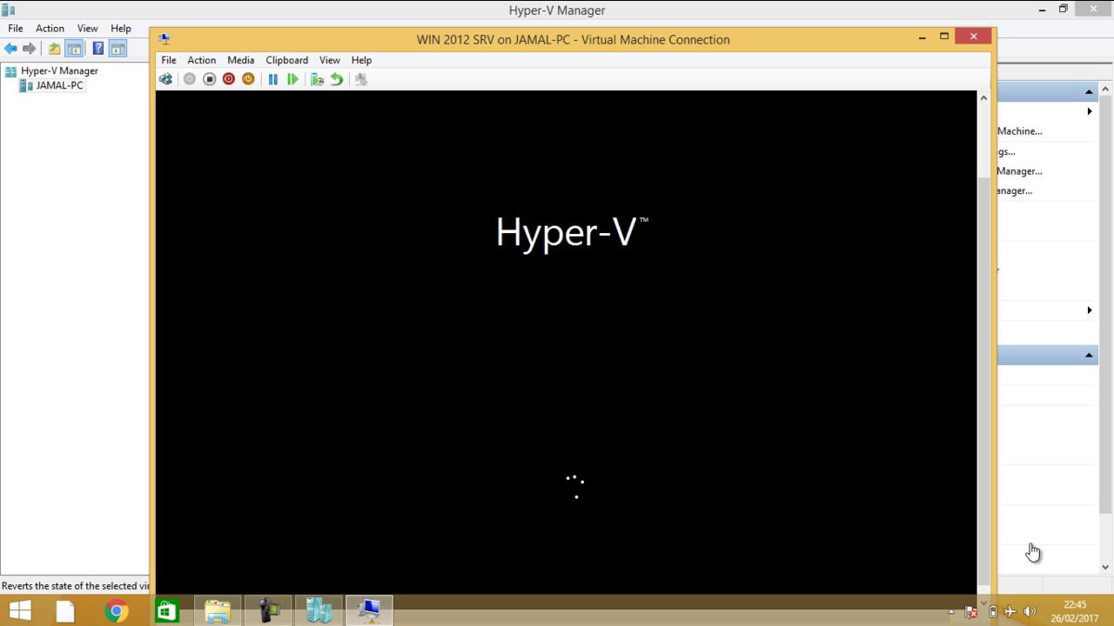
pyautogui.click(268, 611)
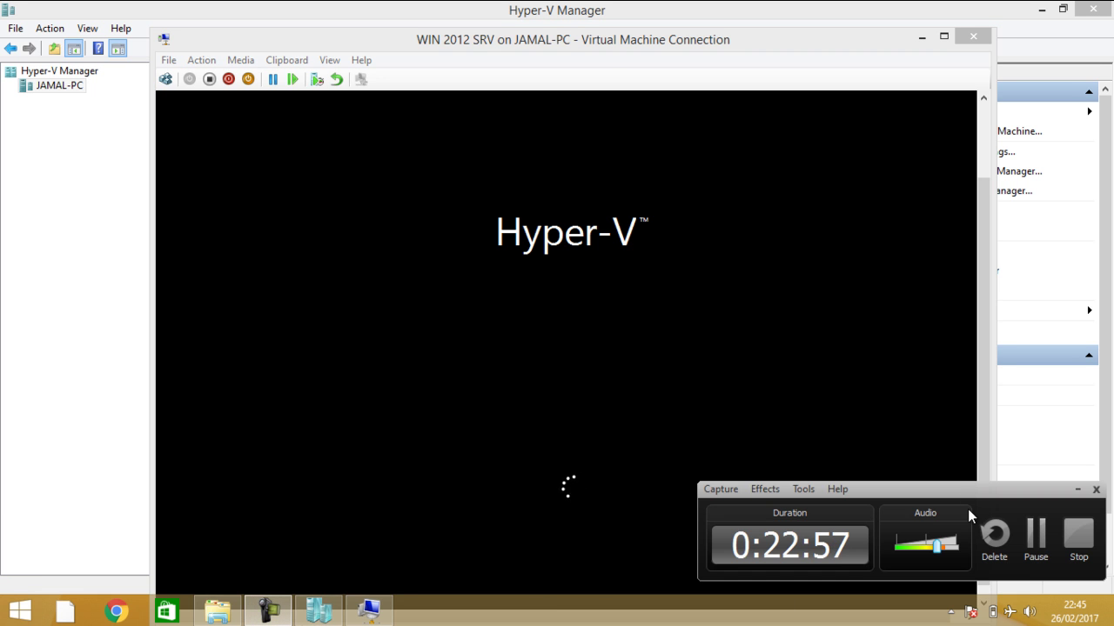
pyautogui.click(1036, 543)
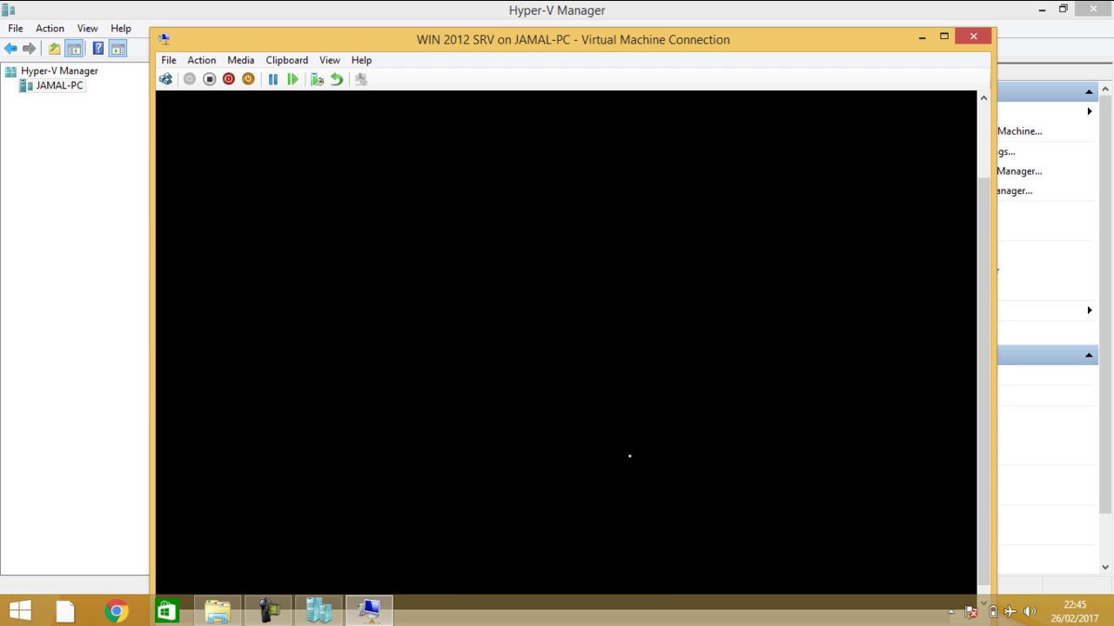
pyautogui.click(268, 611)
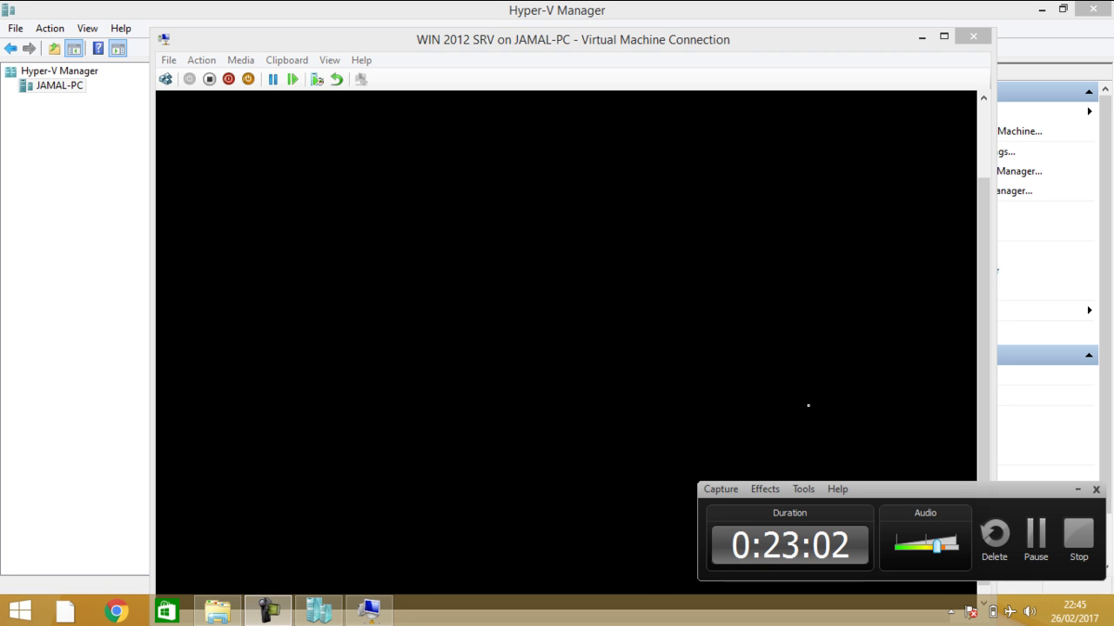
pyautogui.click(1035, 544)
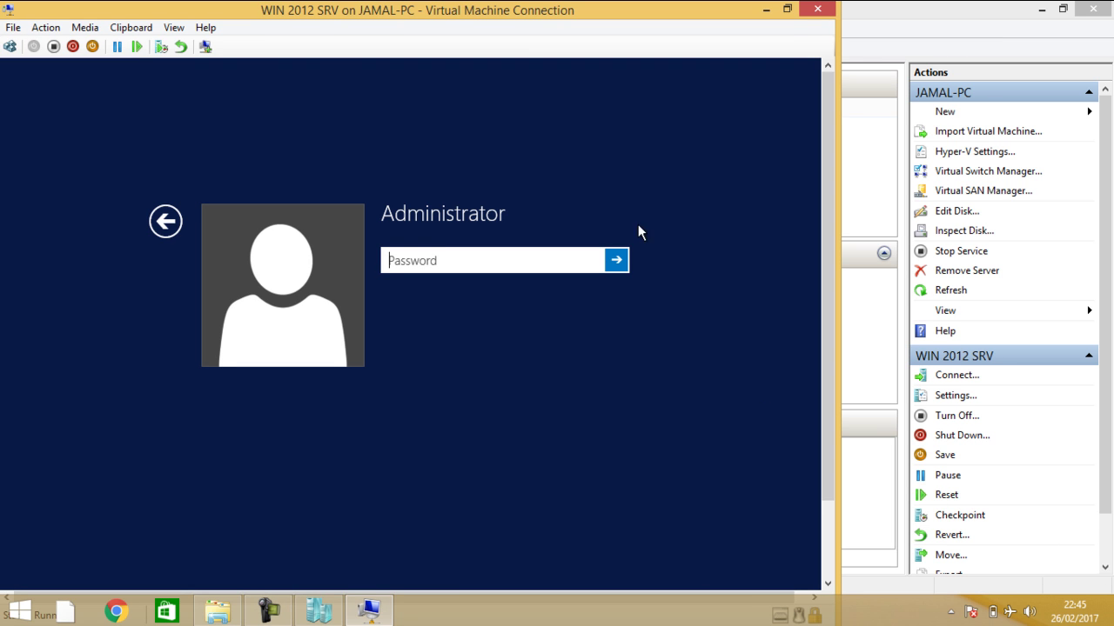
# Sign in to the server as Administrator with the account password and restore the connection window from its maximized size
pyautogui.write('•••••••••••')
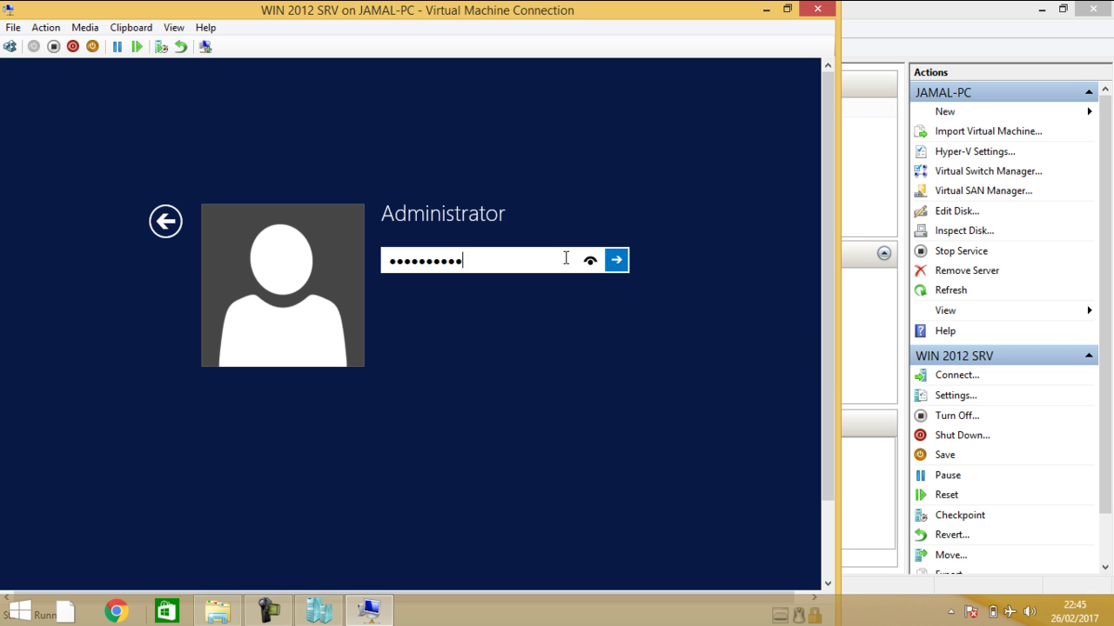
pyautogui.press('Return')
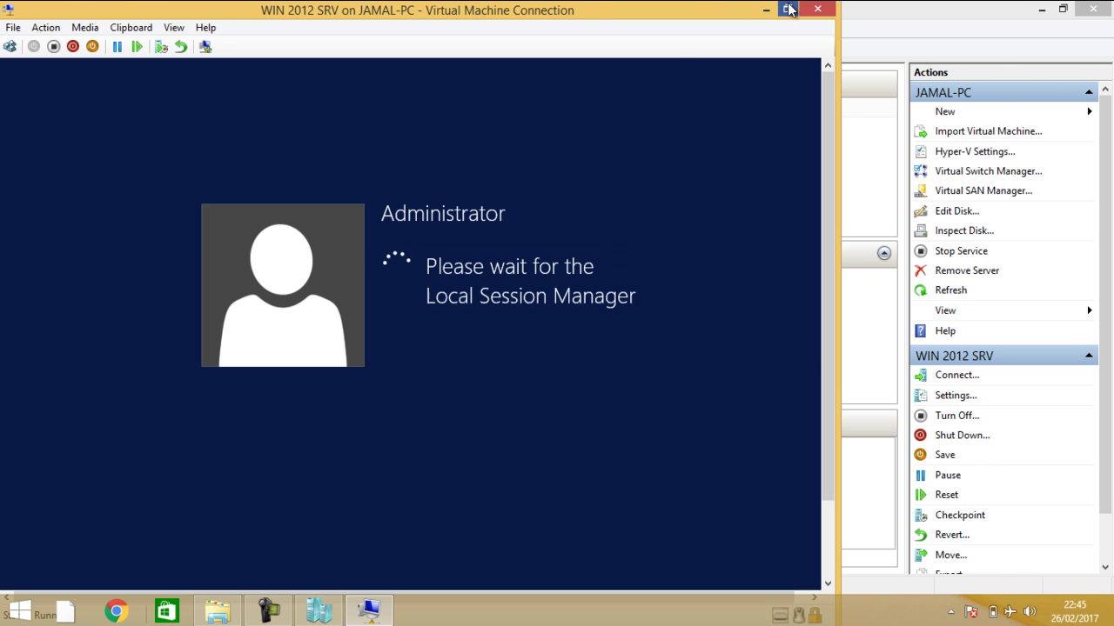
pyautogui.click(787, 10)
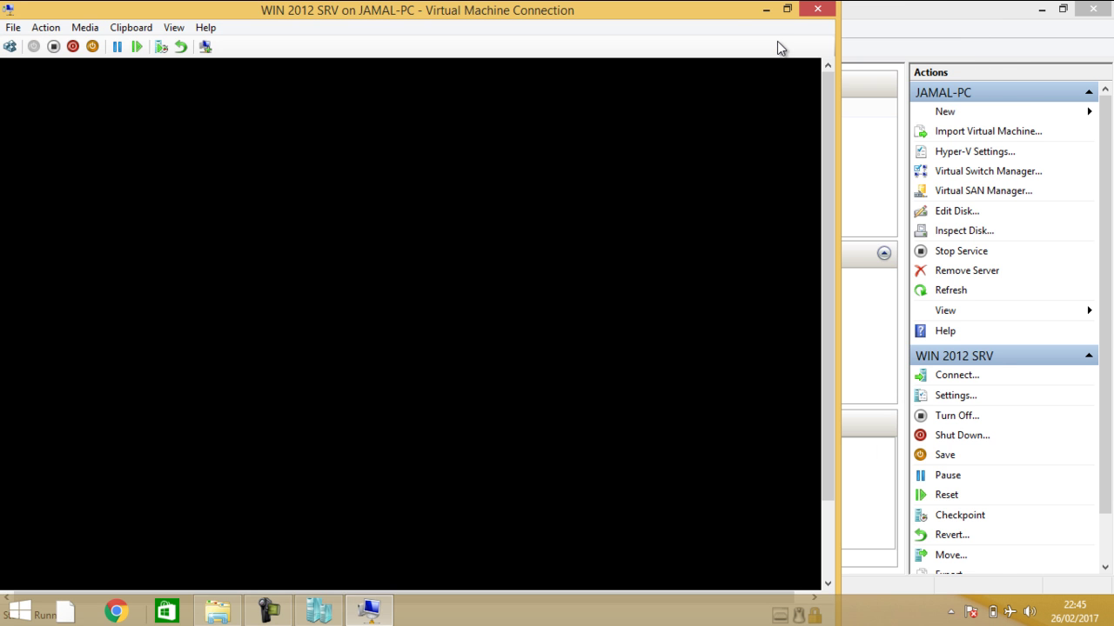
pyautogui.click(787, 11)
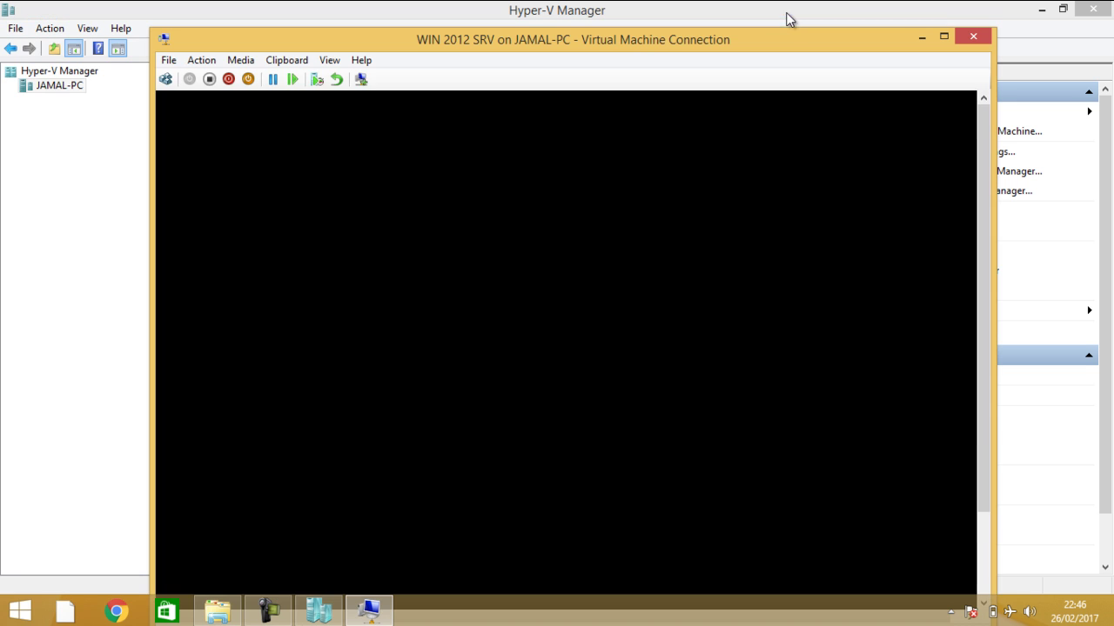
# Connect to WIN 2012 SRV in an enhanced session at 1366 by 768 pixels, try it full screen and return to windowed view
pyautogui.click(362, 79)
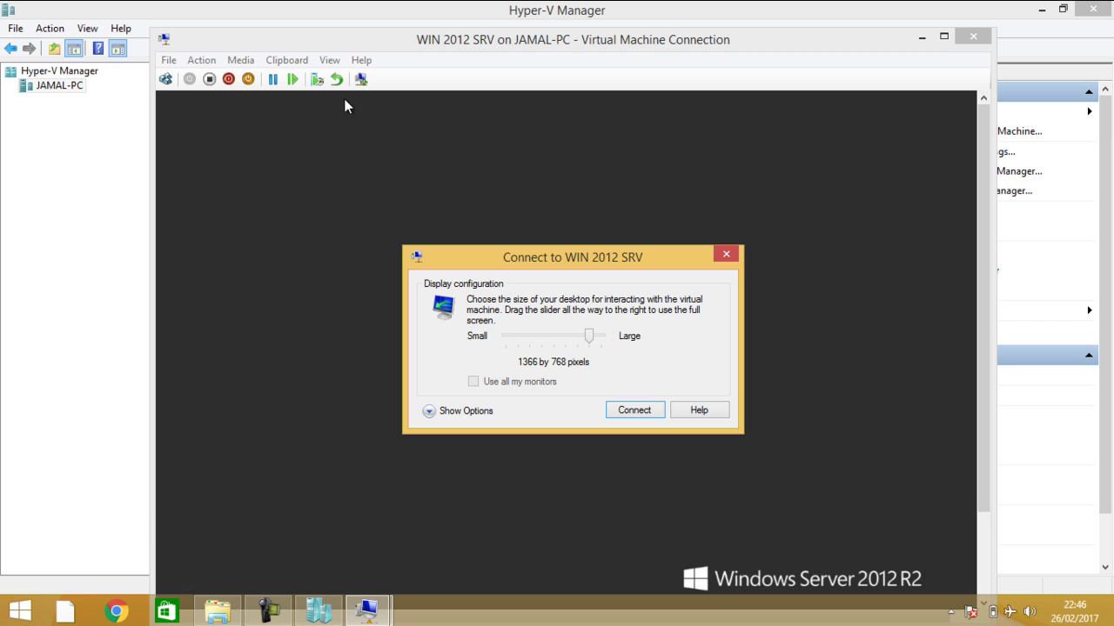
pyautogui.click(635, 410)
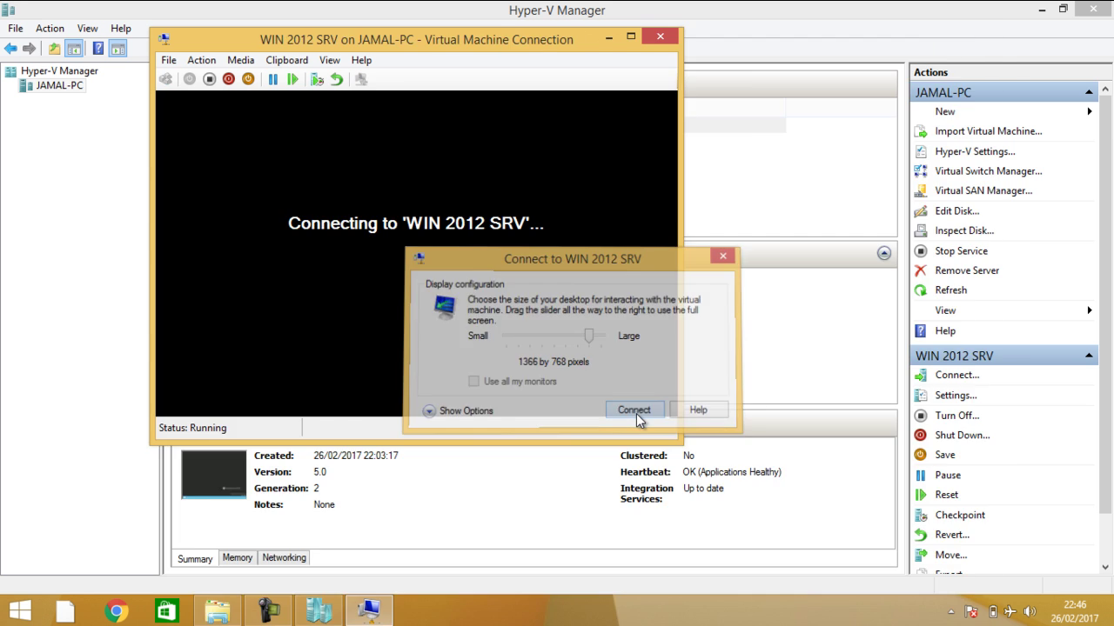
pyautogui.doubleClick(717, 48)
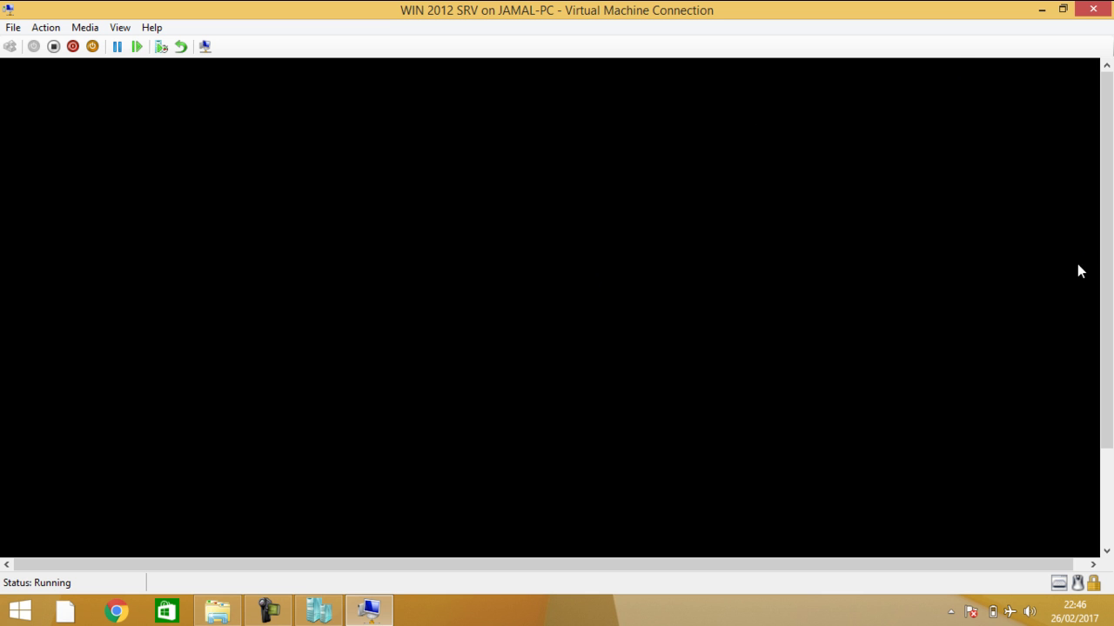
pyautogui.doubleClick(723, 7)
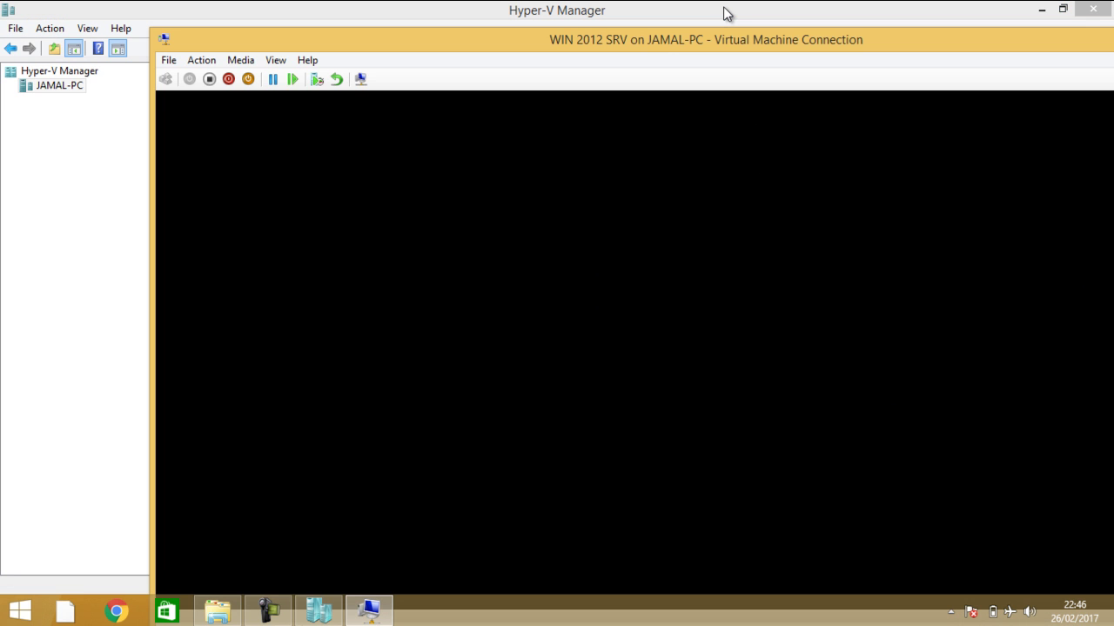
pyautogui.doubleClick(725, 40)
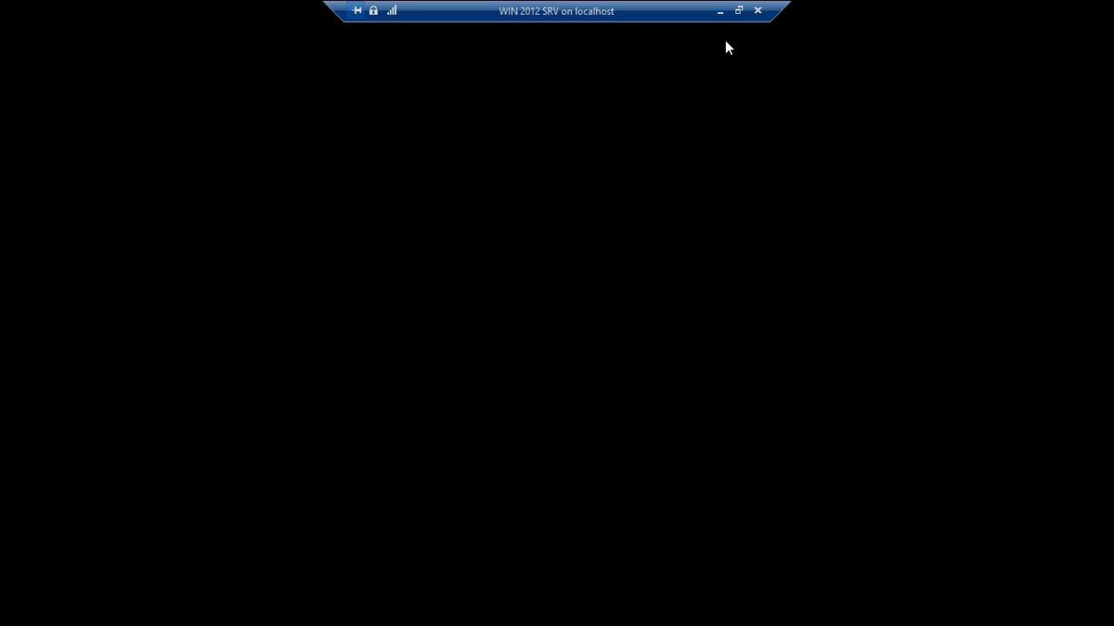
pyautogui.click(739, 9)
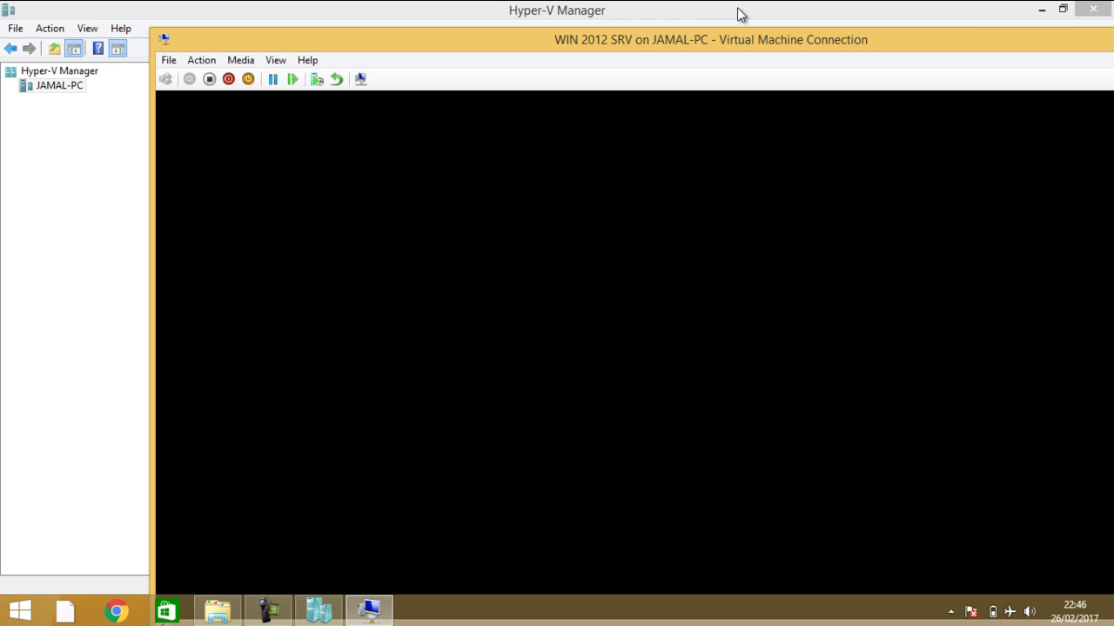
# Minimize Hyper-V Manager and the File Explorer window, and move the connection window aside to uncover the host desktop
pyautogui.click(1042, 10)
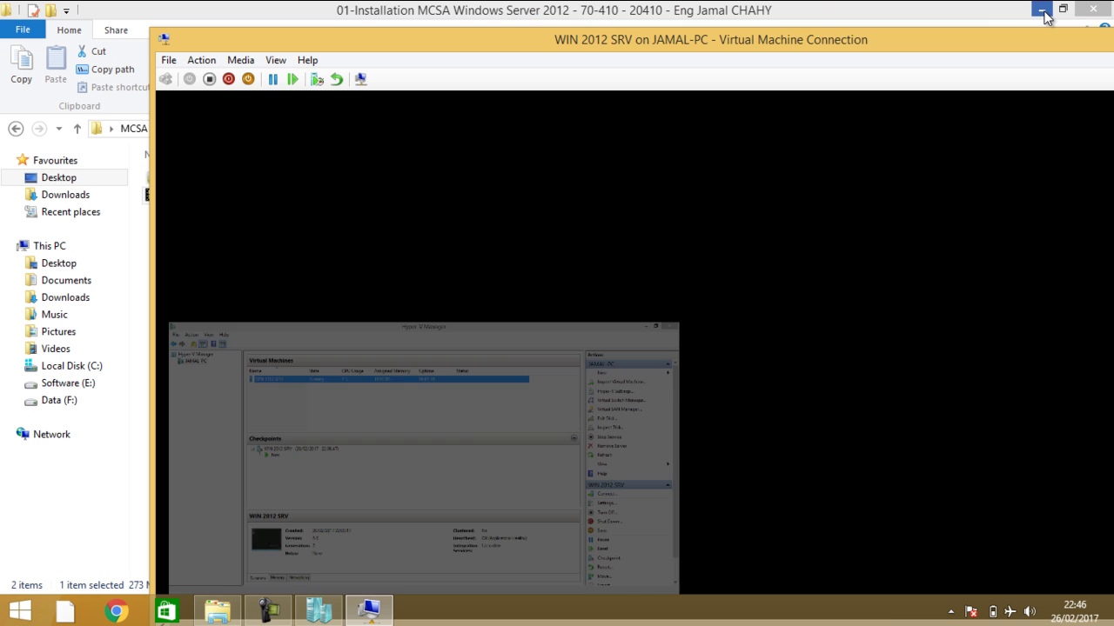
pyautogui.click(1042, 10)
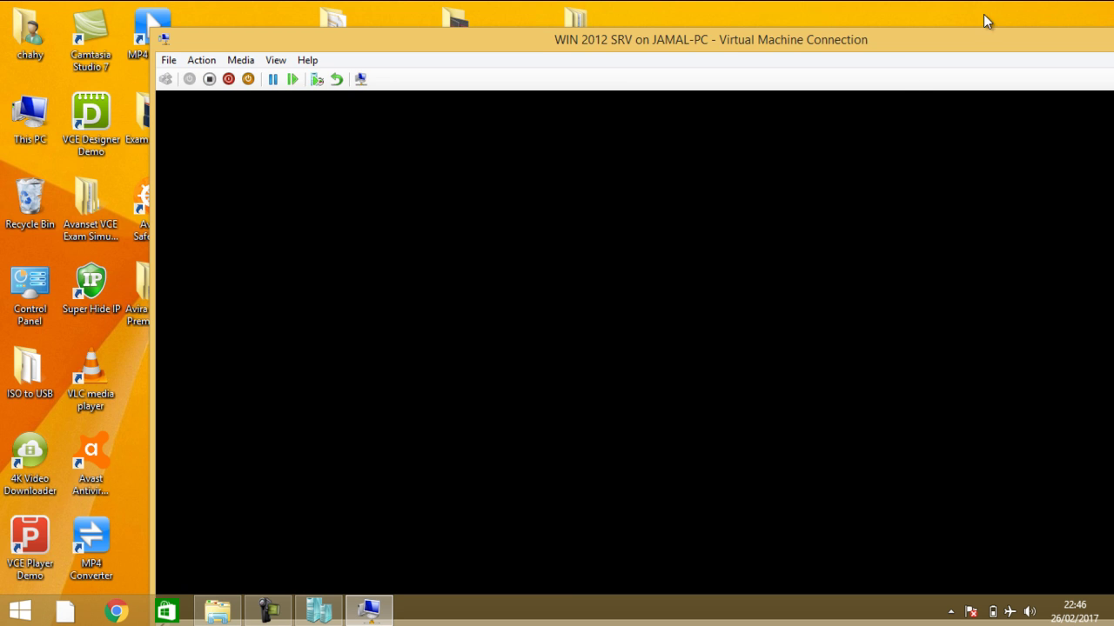
pyautogui.moveTo(880, 50); pyautogui.dragTo(521, 33)
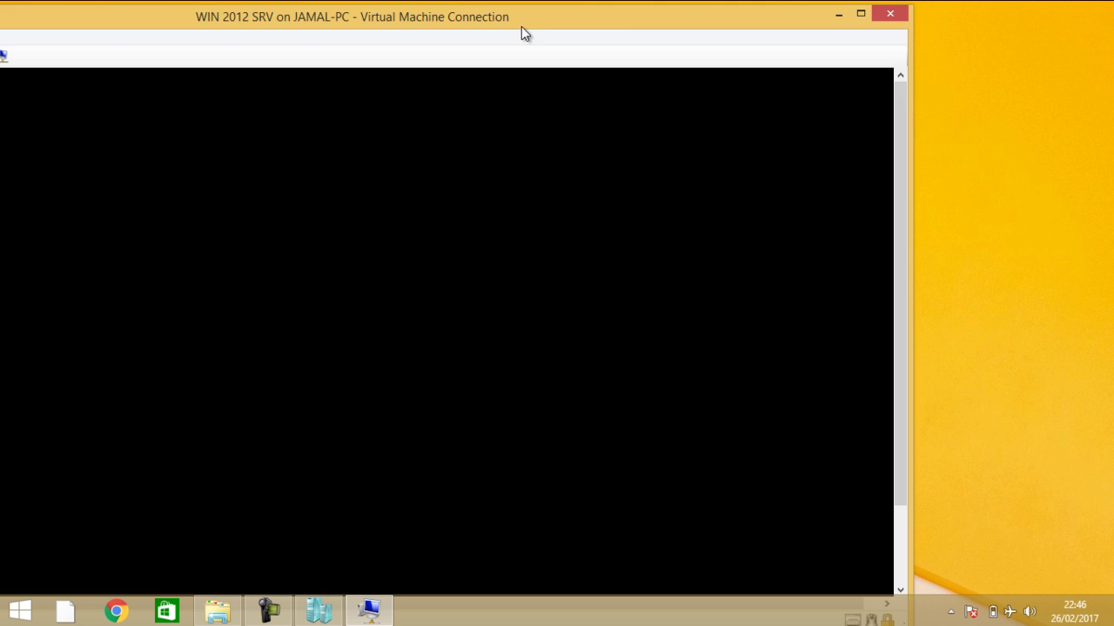
# Create a new folder named Data on the host desktop
pyautogui.rightClick(1028, 157)
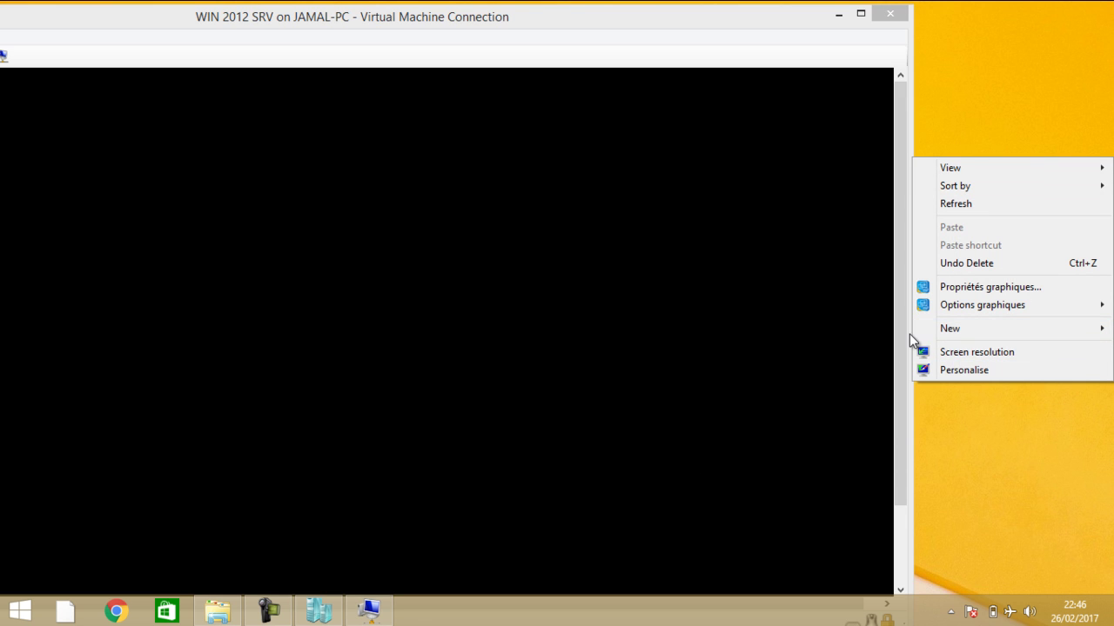
pyautogui.moveTo(949, 329)
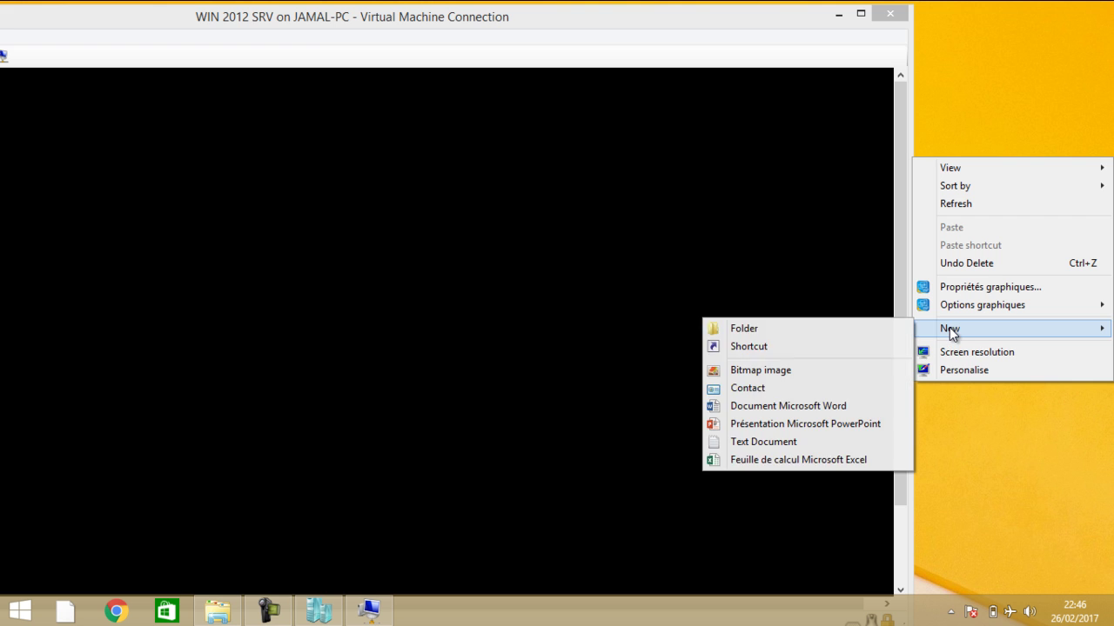
pyautogui.click(877, 328)
pyautogui.write('Data')
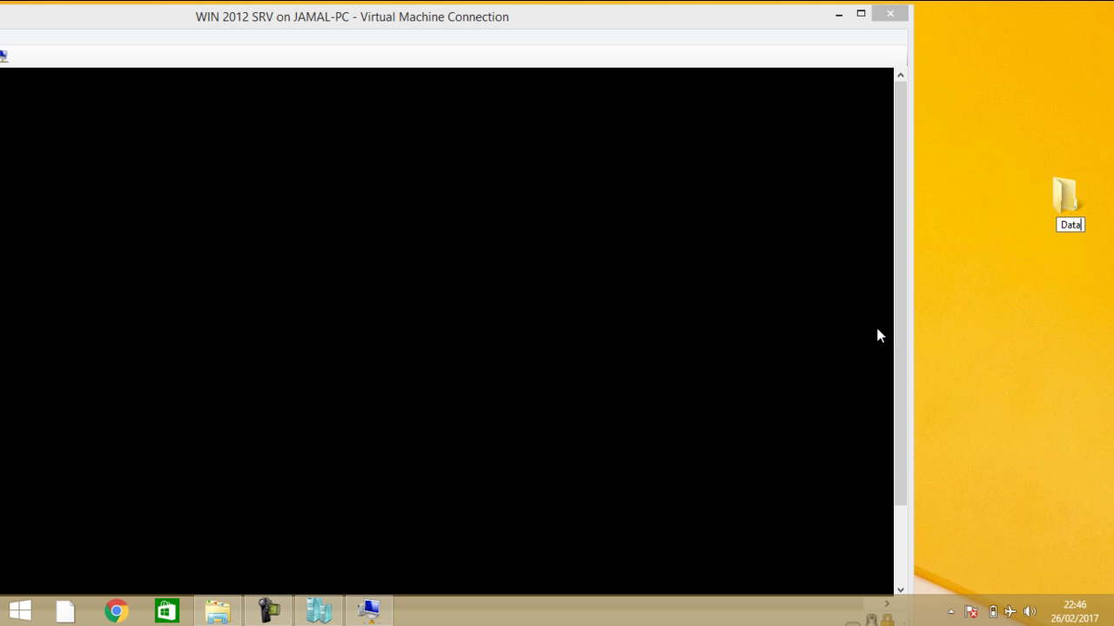
pyautogui.press('Return')
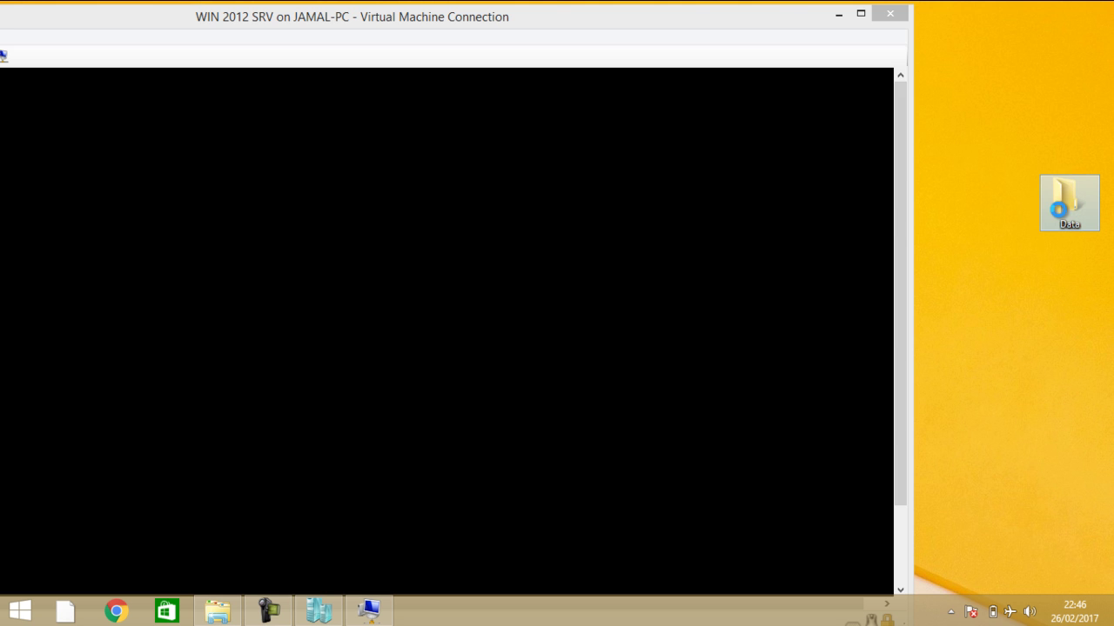
# Copy the Data folder on the host desktop to the clipboard
pyautogui.rightClick(1059, 210)
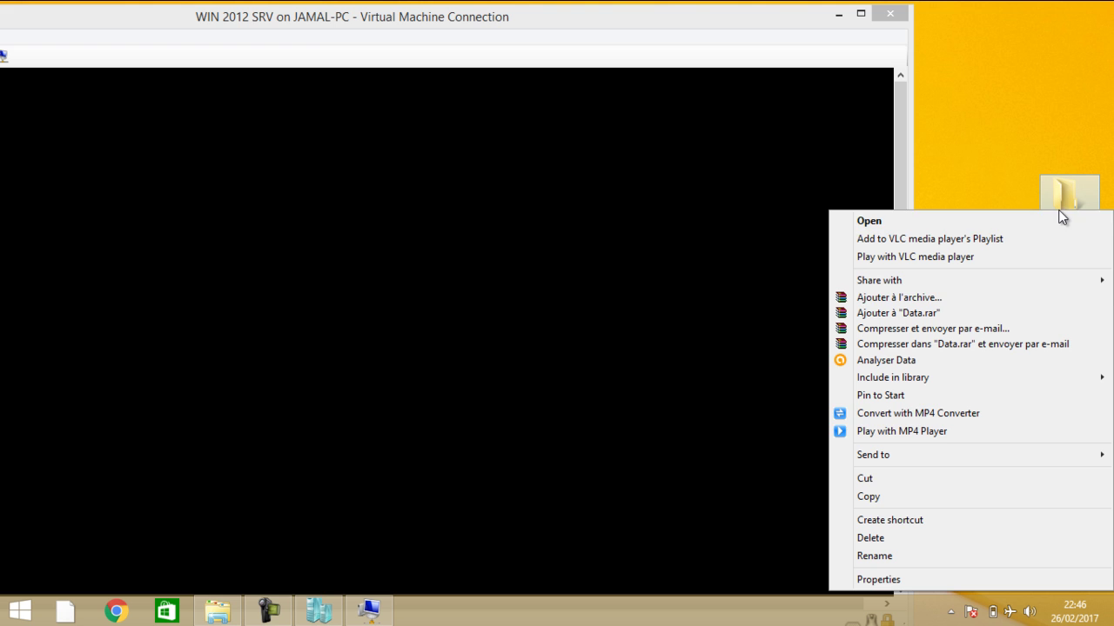
pyautogui.click(931, 503)
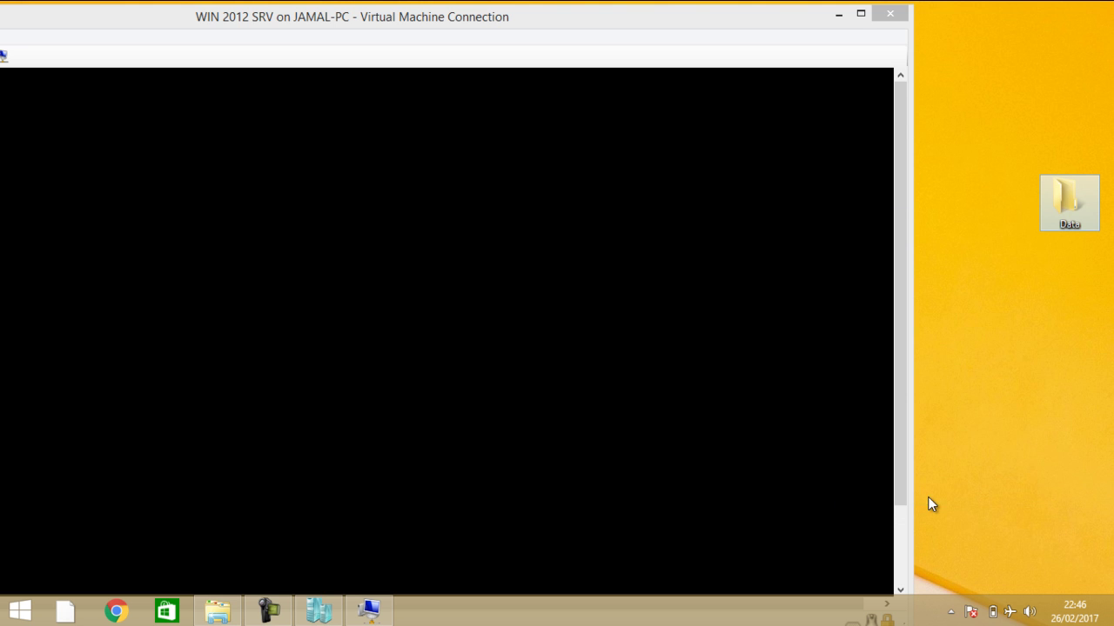
pyautogui.doubleClick(793, 19)
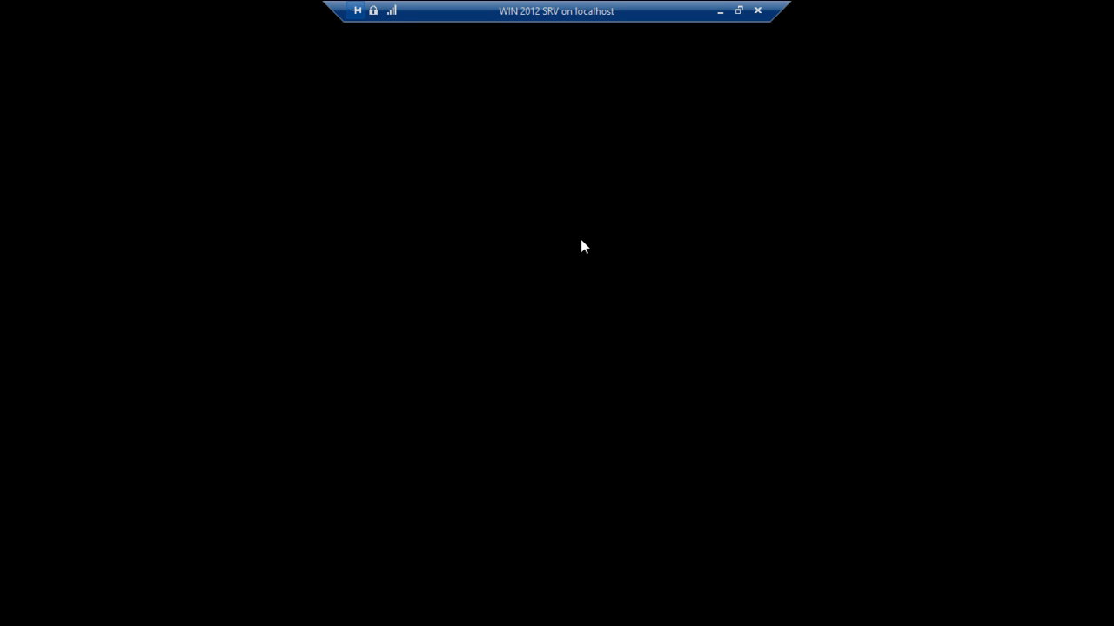
pyautogui.click(739, 11)
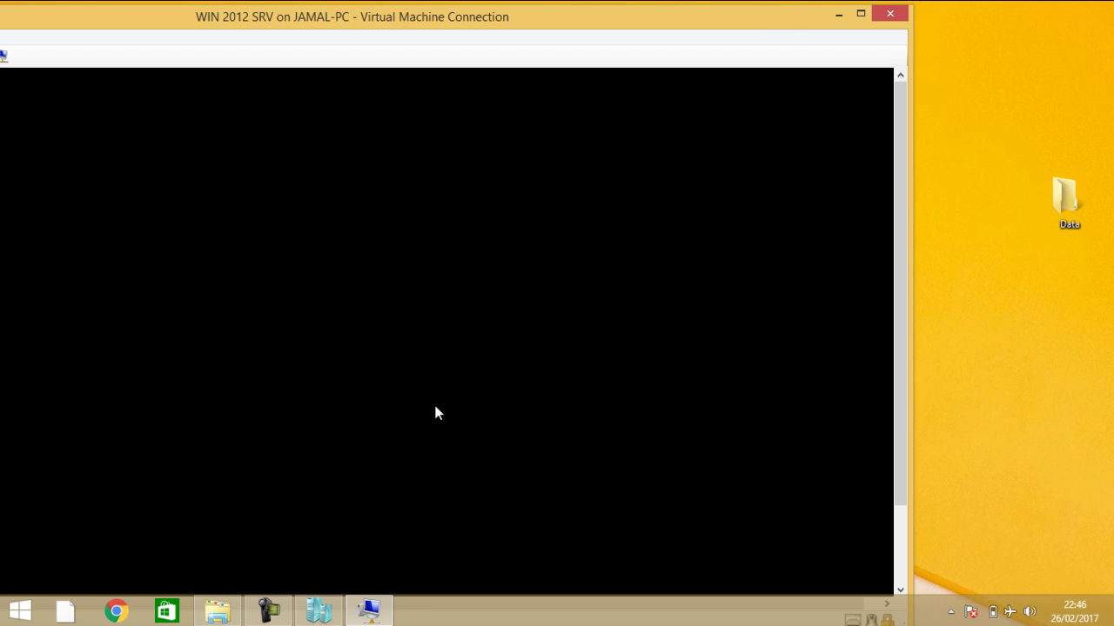
pyautogui.doubleClick(787, 23)
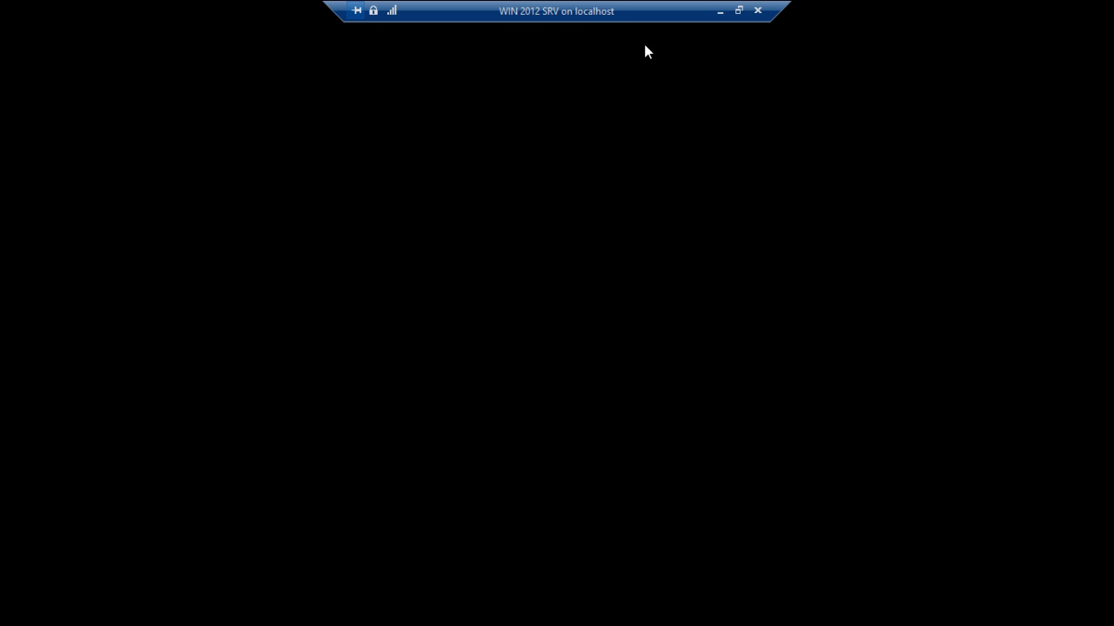
pyautogui.doubleClick(656, 19)
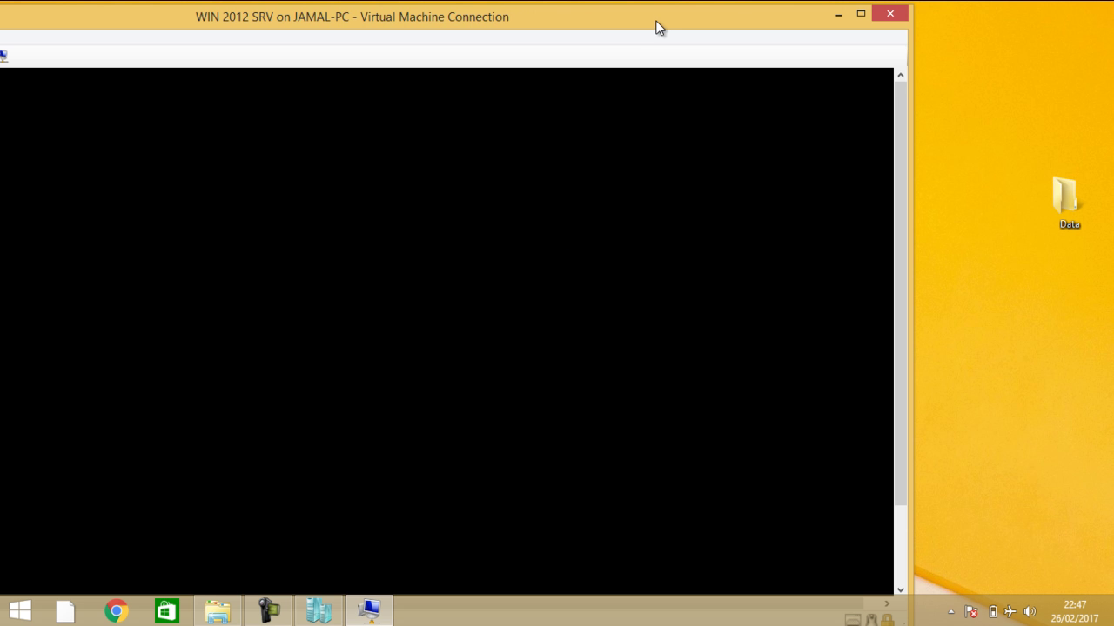
pyautogui.click(261, 609)
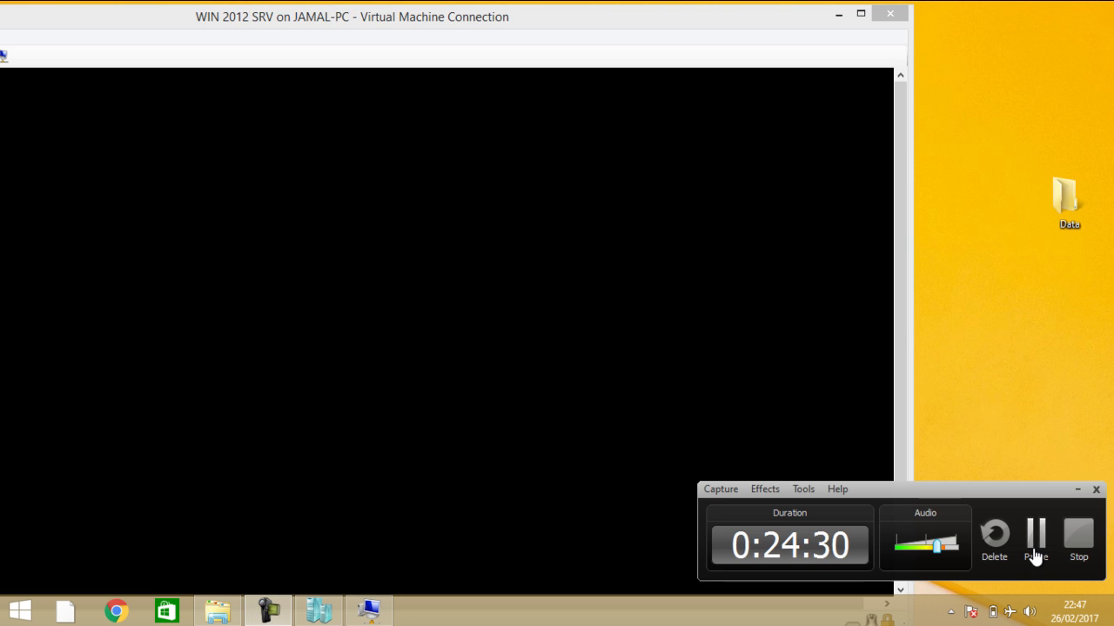
pyautogui.click(1035, 556)
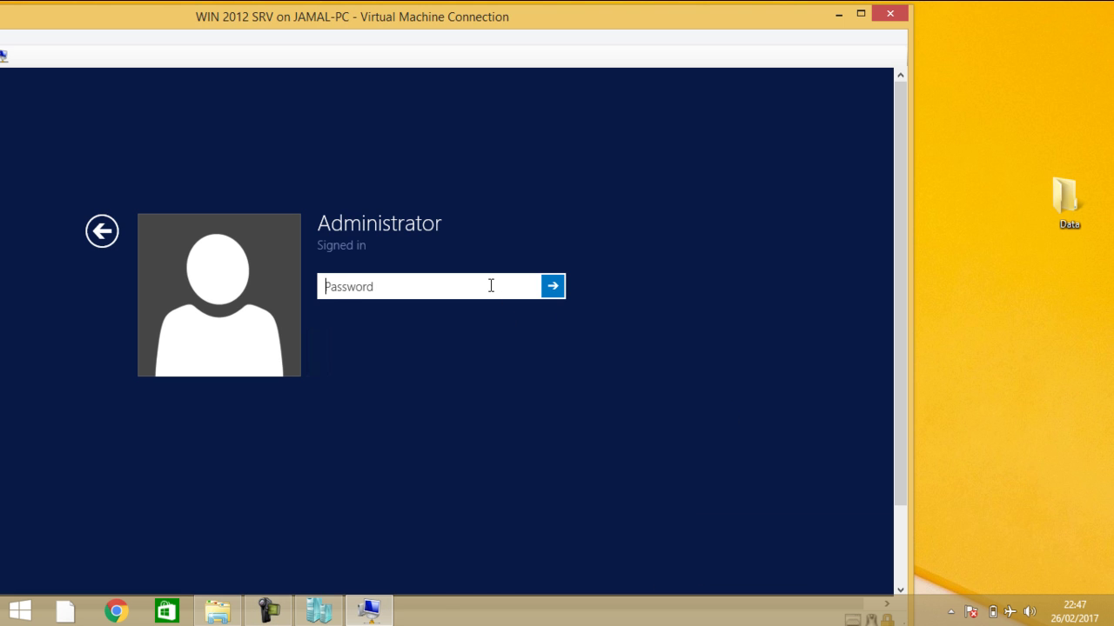
# Sign in to the server as Administrator with the account password, show the session full screen and close Server Manager
pyautogui.write('***********')
pyautogui.press('Return')
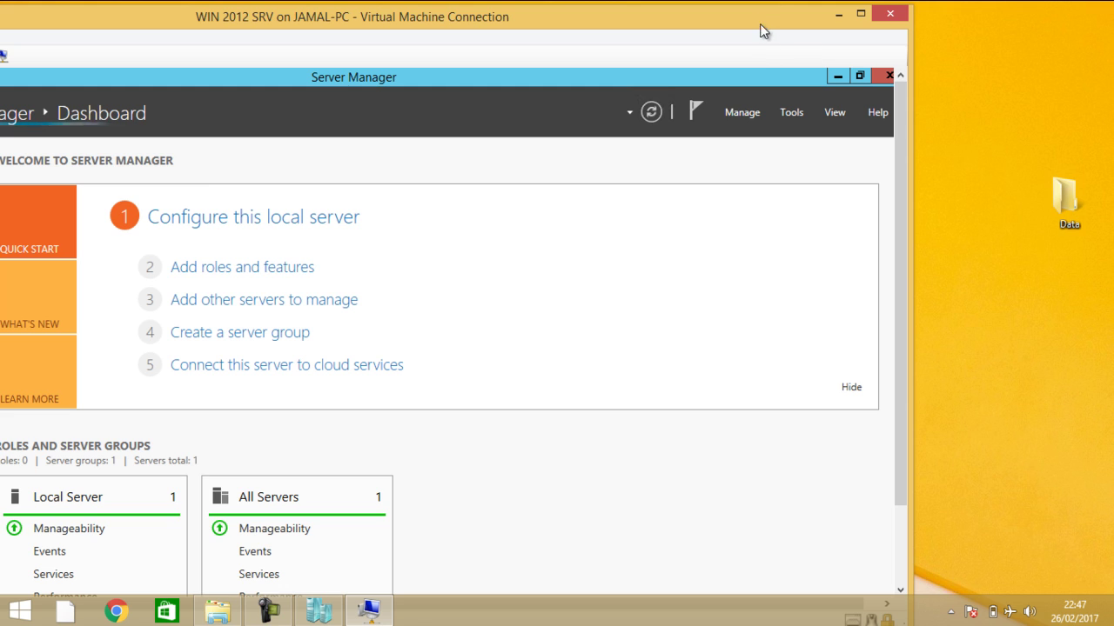
pyautogui.doubleClick(762, 19)
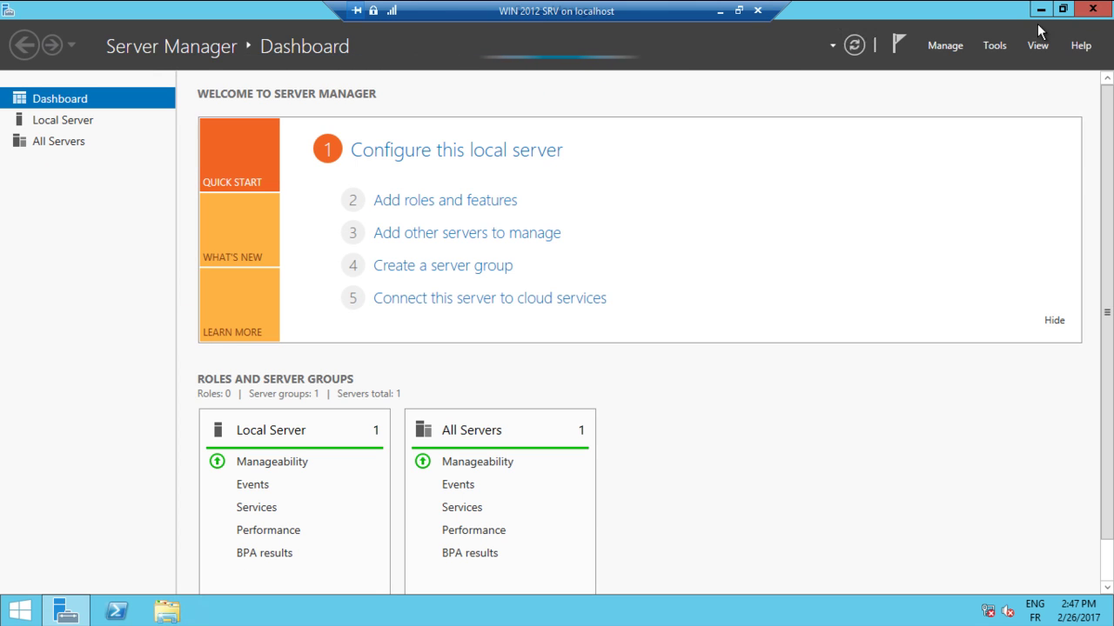
pyautogui.click(1092, 9)
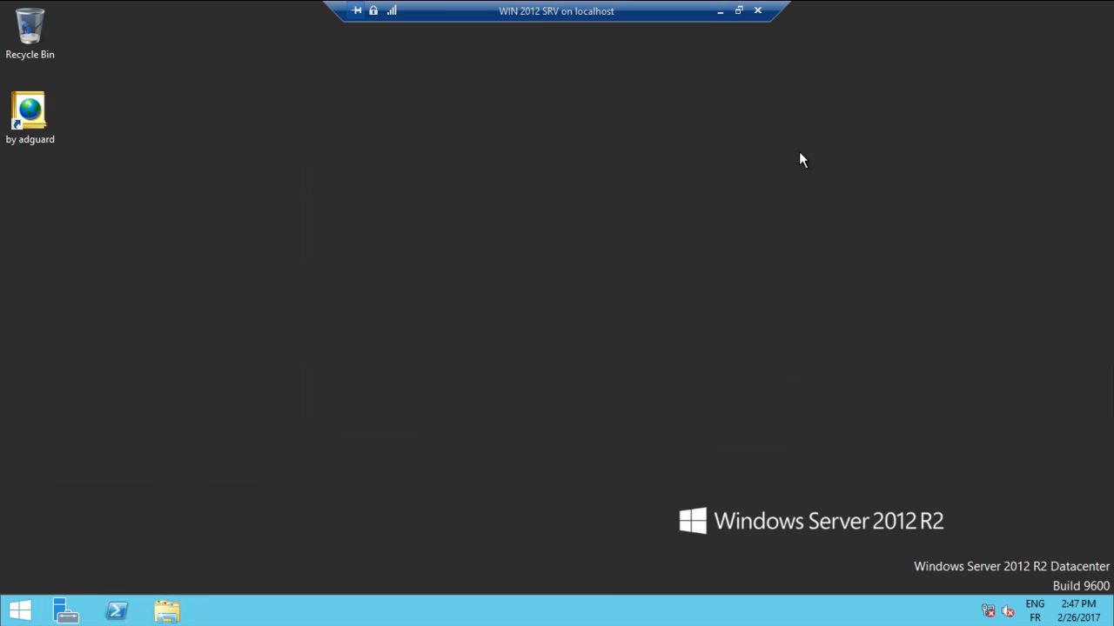
# Paste the copied Data folder onto the virtual server's desktop and return the session to windowed view
pyautogui.rightClick(642, 218)
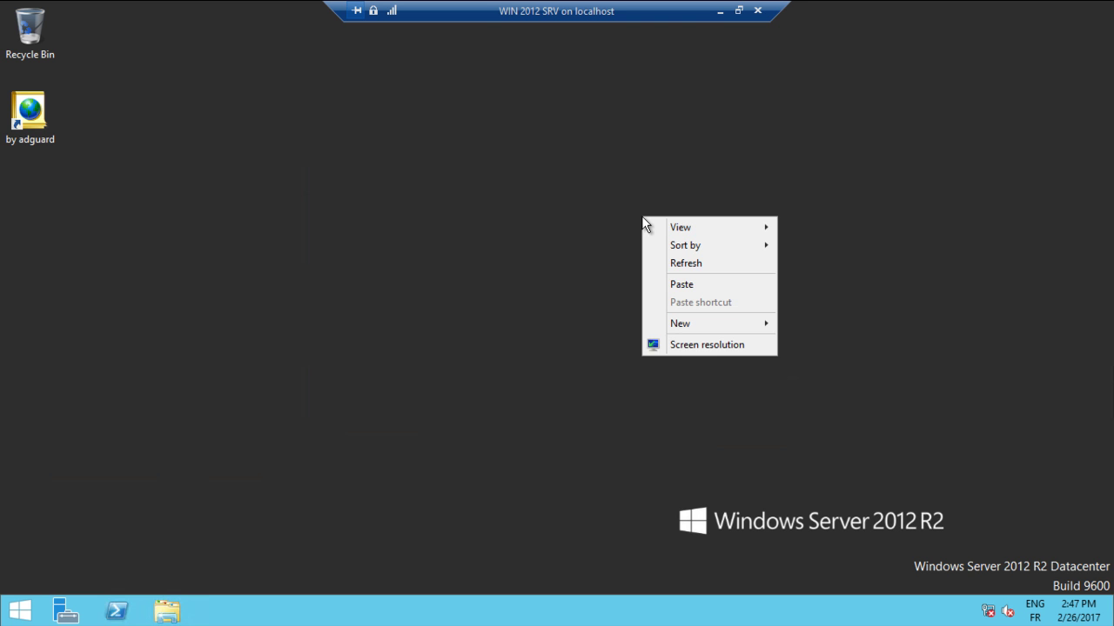
pyautogui.click(681, 286)
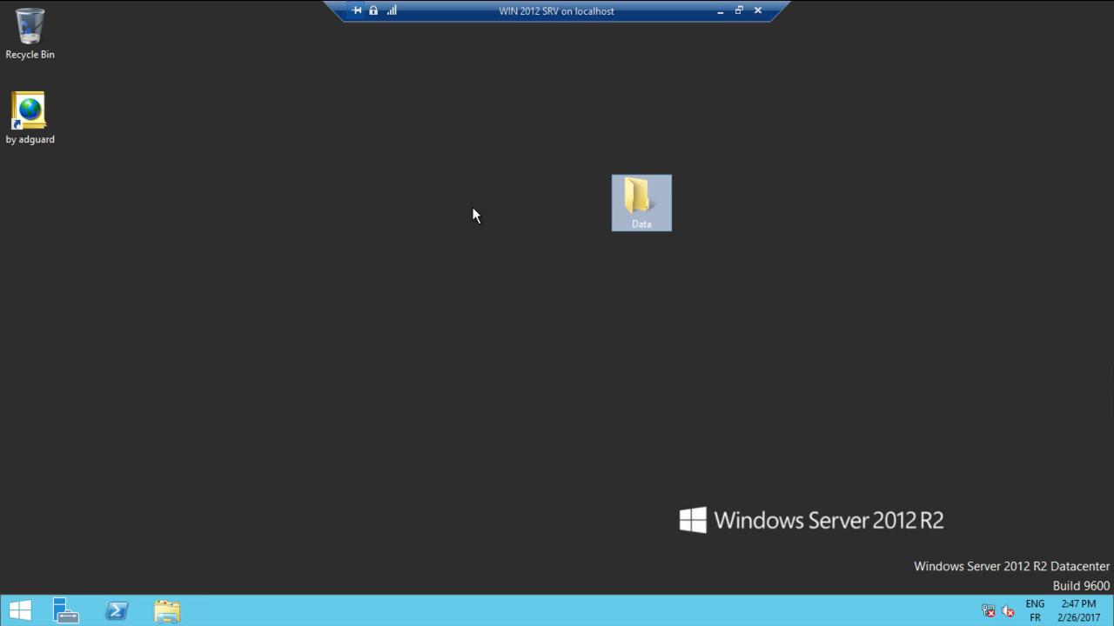
pyautogui.doubleClick(628, 8)
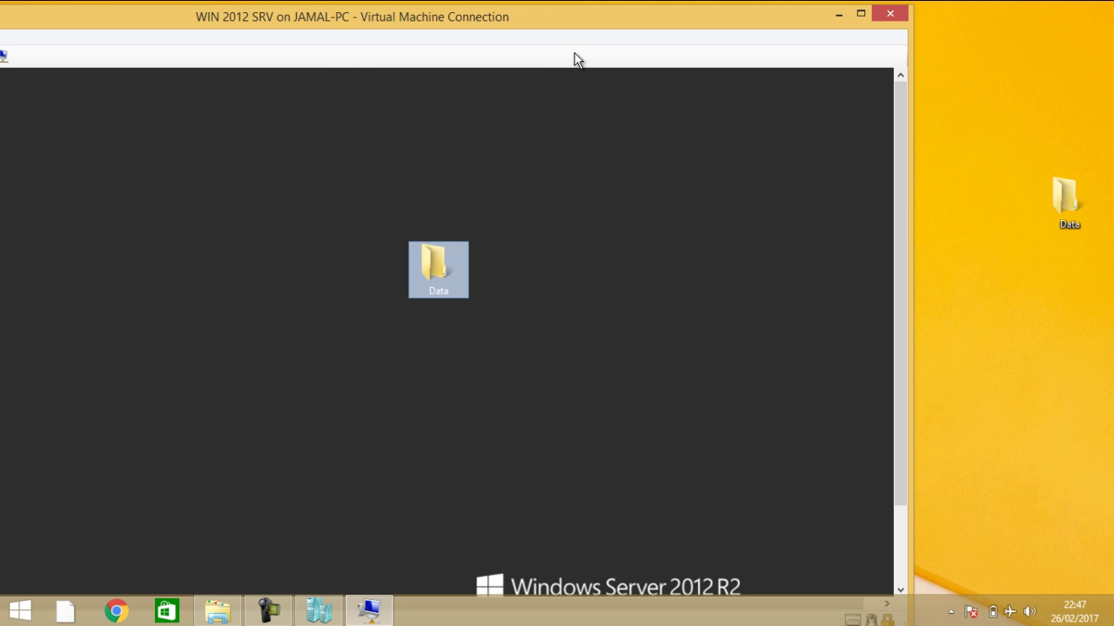
pyautogui.moveTo(348, 603)
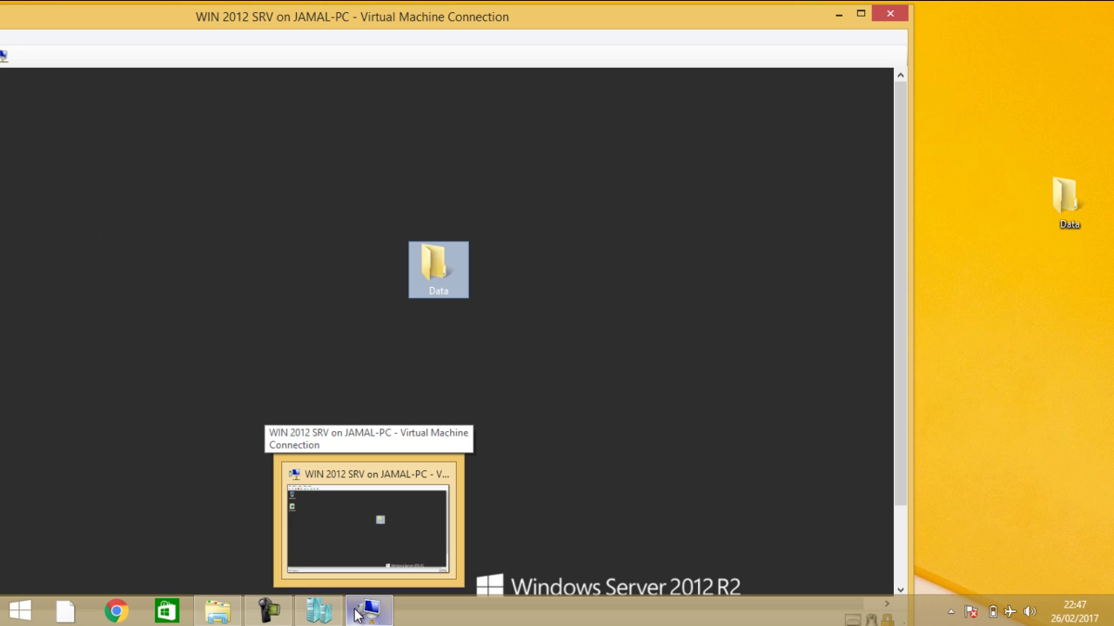
pyautogui.click(268, 612)
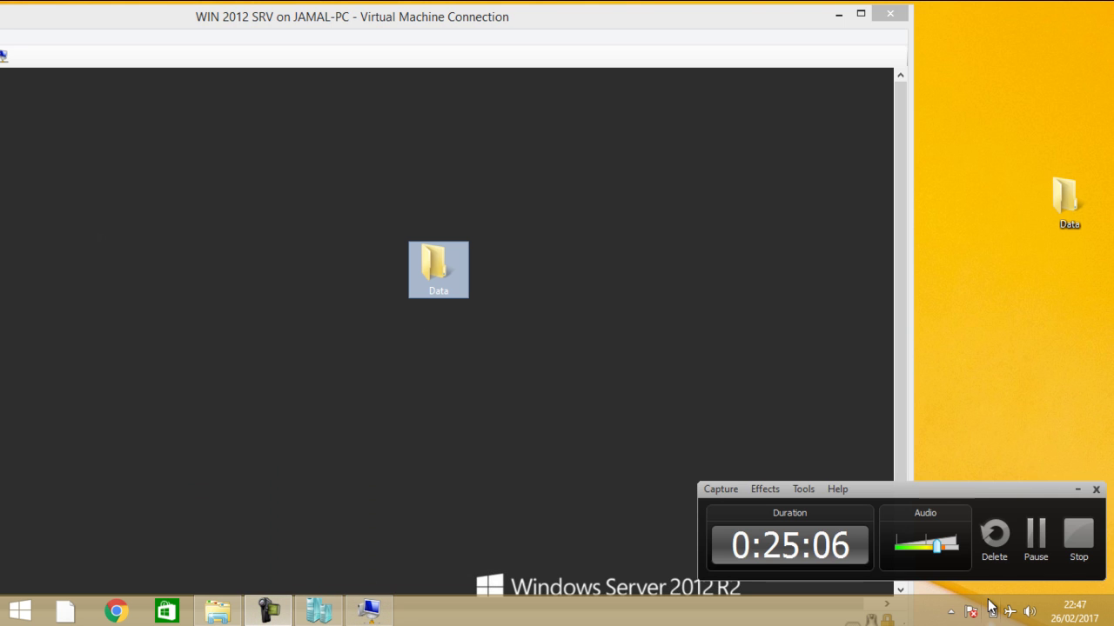